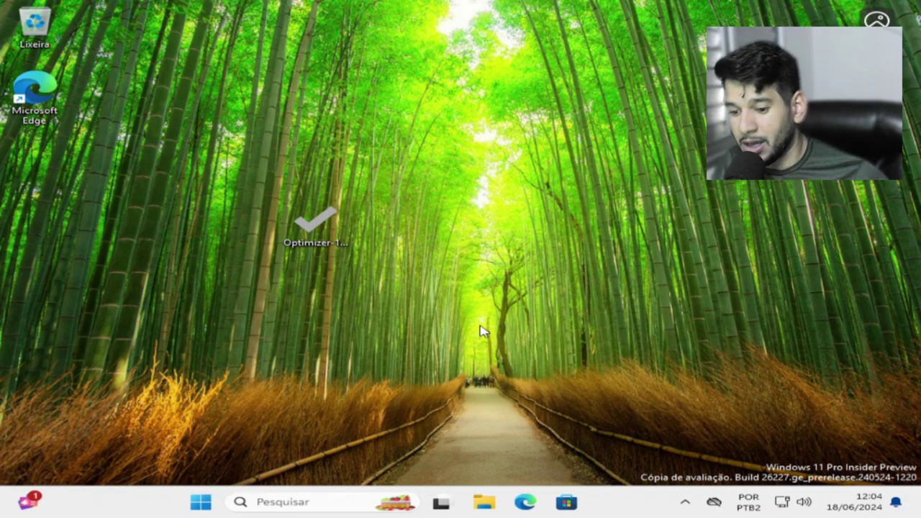
Run winver to check the installed Windows version and build, and close the information window
{"action": "key", "text": "super+r"}
{"action": "type", "text": "winver"}
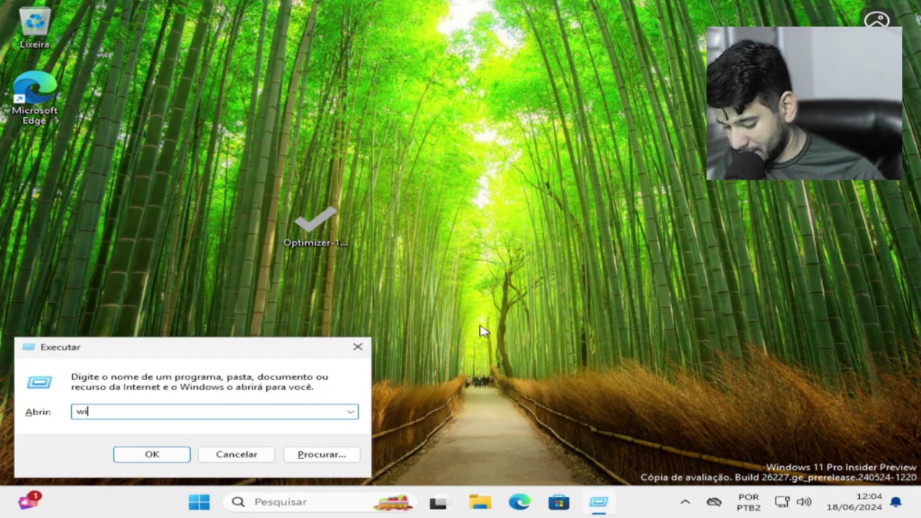
{"action": "key", "text": "ctrl+a"}
{"action": "key", "text": "Return"}
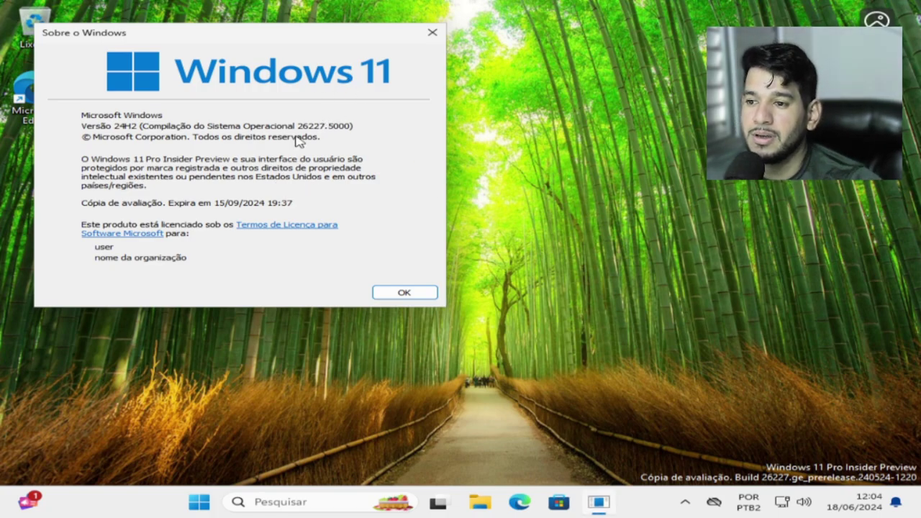
{"action": "left_click", "coordinate": [432, 33]}
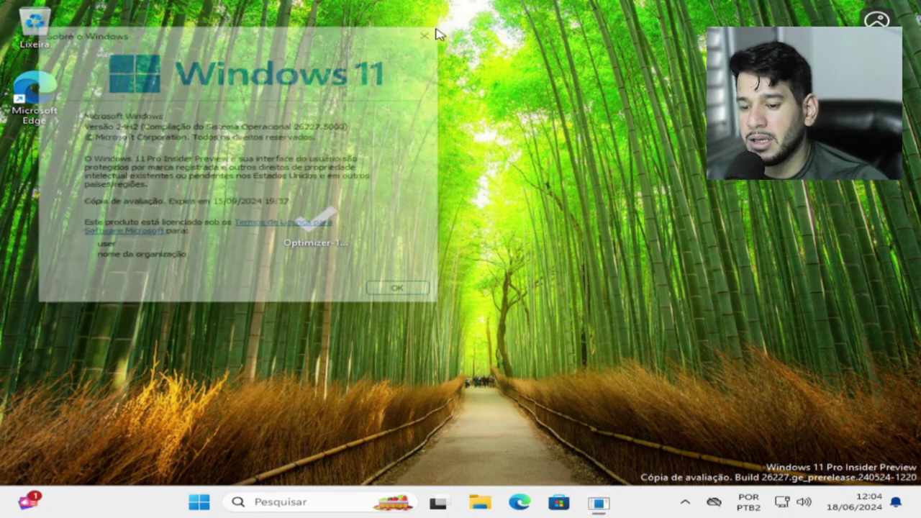
Check the CPU and memory performance graphs in Task Manager, and close it
{"action": "right_click", "coordinate": [653, 508]}
{"action": "left_click", "coordinate": [690, 450]}
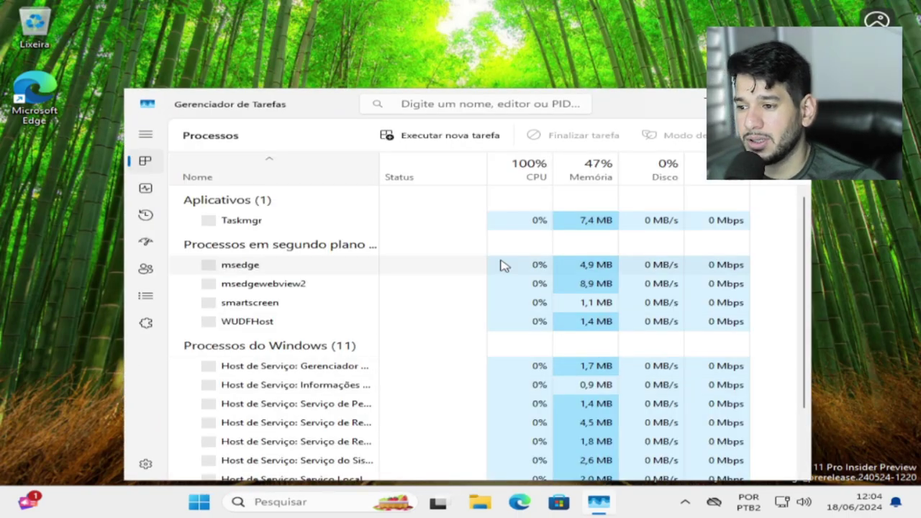
{"action": "left_click", "coordinate": [146, 190]}
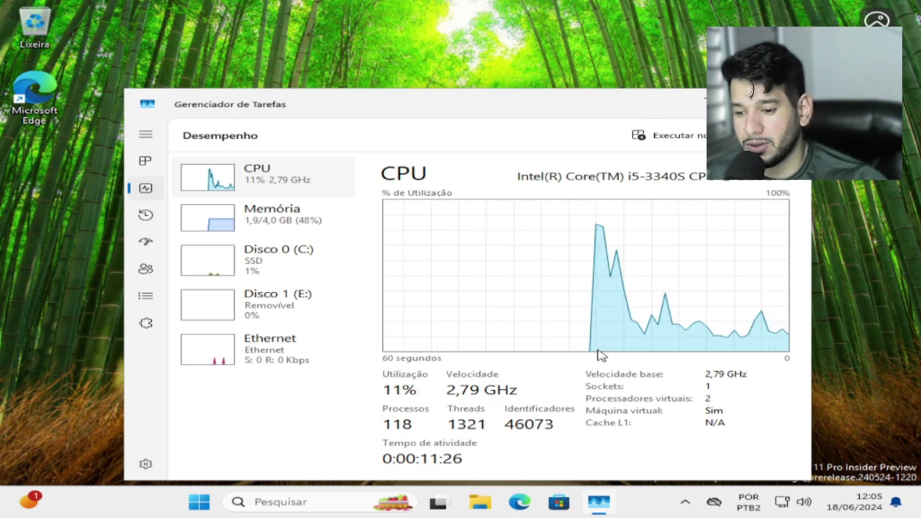
{"action": "left_click", "coordinate": [280, 221]}
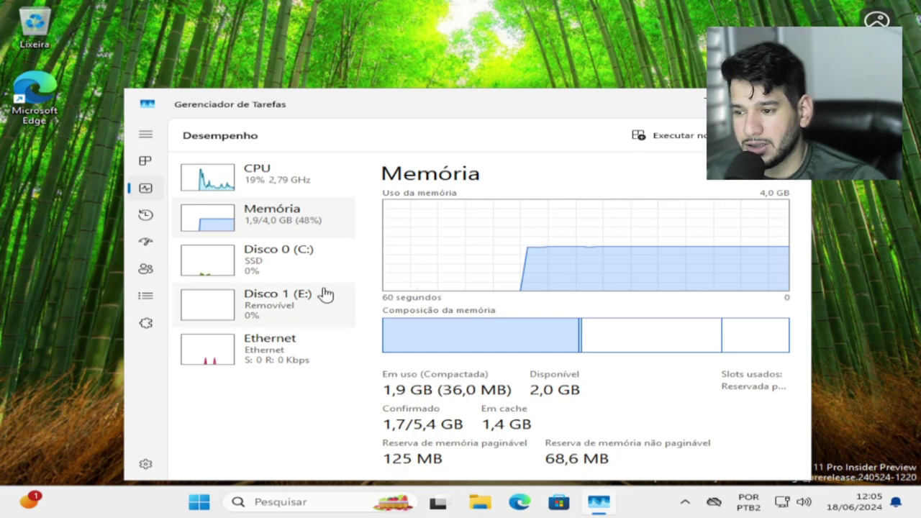
{"action": "left_click", "coordinate": [269, 185]}
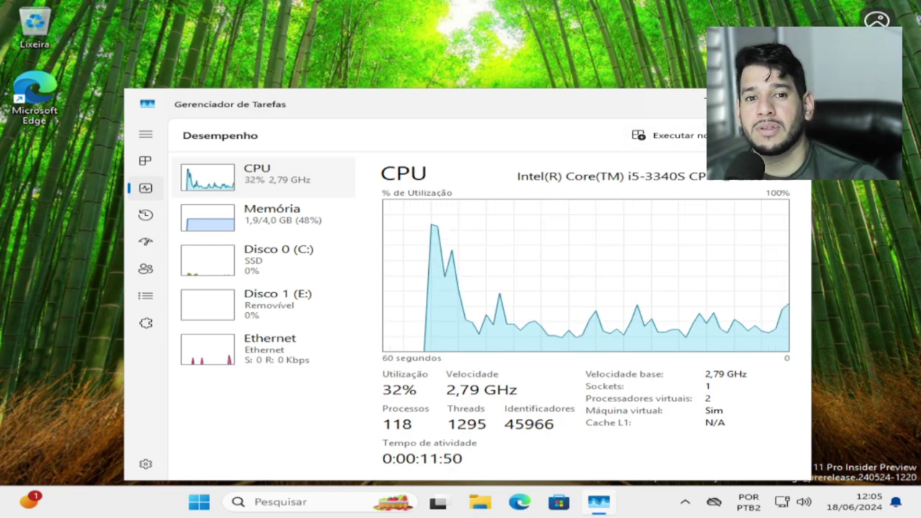
{"action": "key", "text": "alt+F4"}
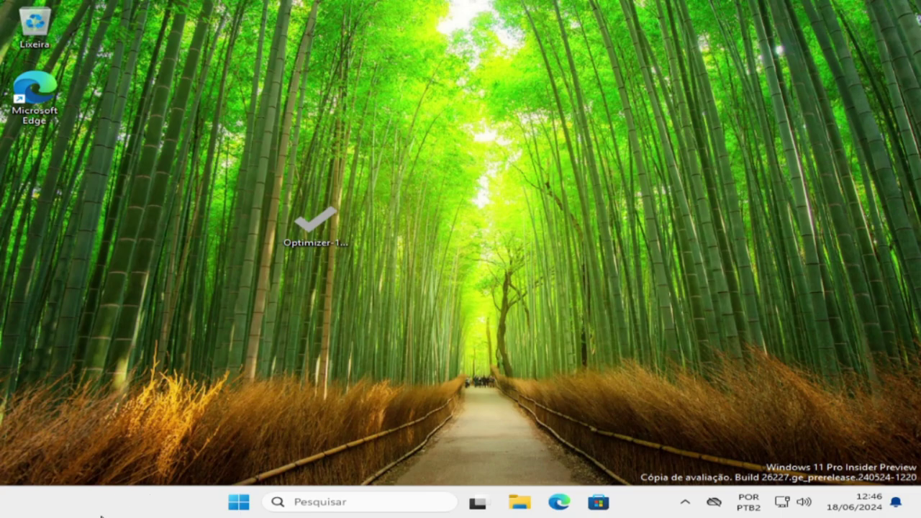
Launch Optimizer-16.5.exe from the desktop and allow it to make changes to the device
{"action": "left_click", "coordinate": [319, 234]}
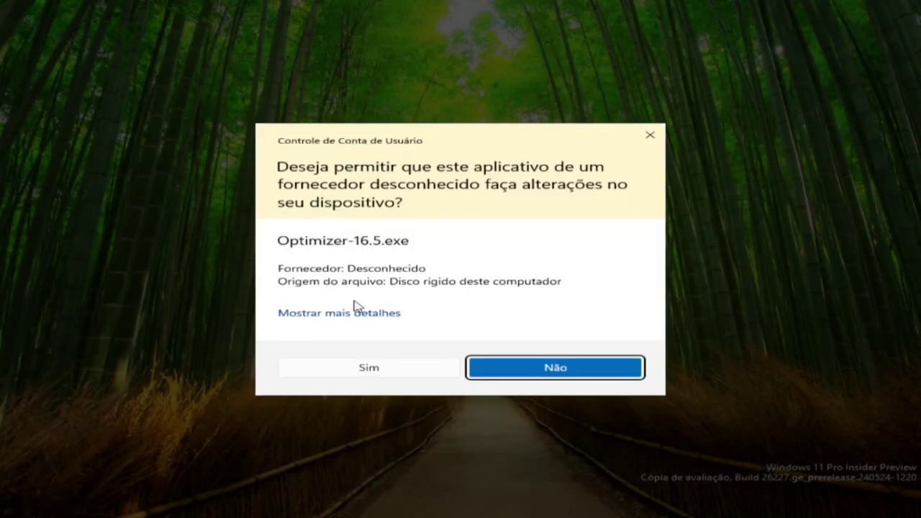
{"action": "left_click", "coordinate": [390, 368]}
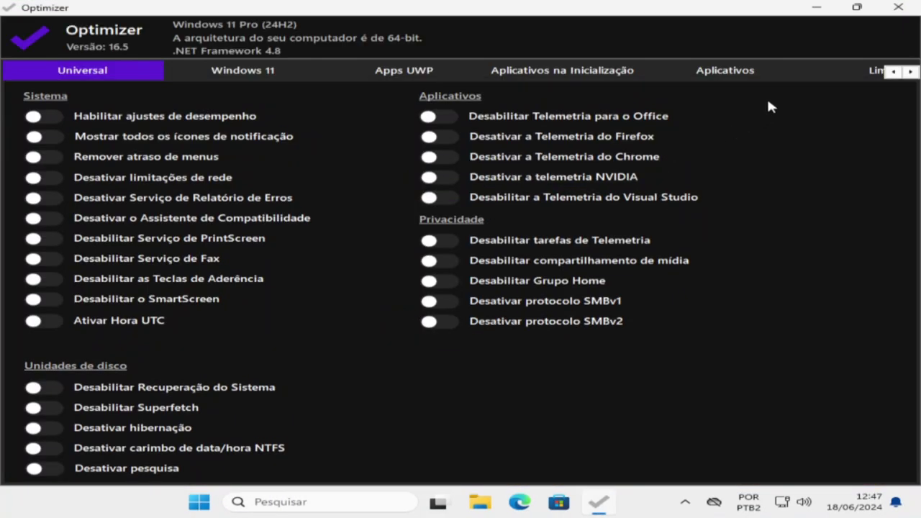
Open Optimizer's Opções page and check the interface language list, leaving Português selected
{"action": "left_click", "coordinate": [910, 72]}
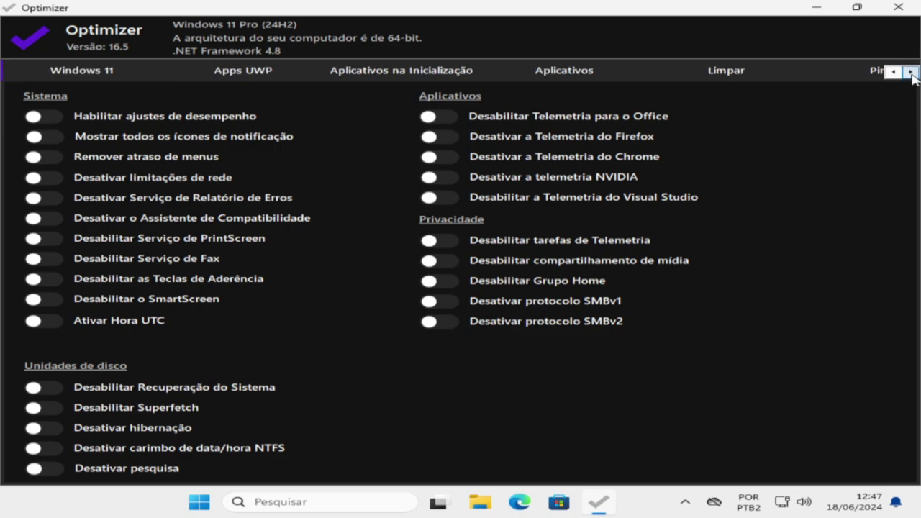
{"action": "left_click", "coordinate": [910, 72]}
{"action": "left_click", "coordinate": [910, 72]}
{"action": "left_click", "coordinate": [911, 72]}
{"action": "left_click", "coordinate": [910, 72]}
{"action": "left_click", "coordinate": [911, 72]}
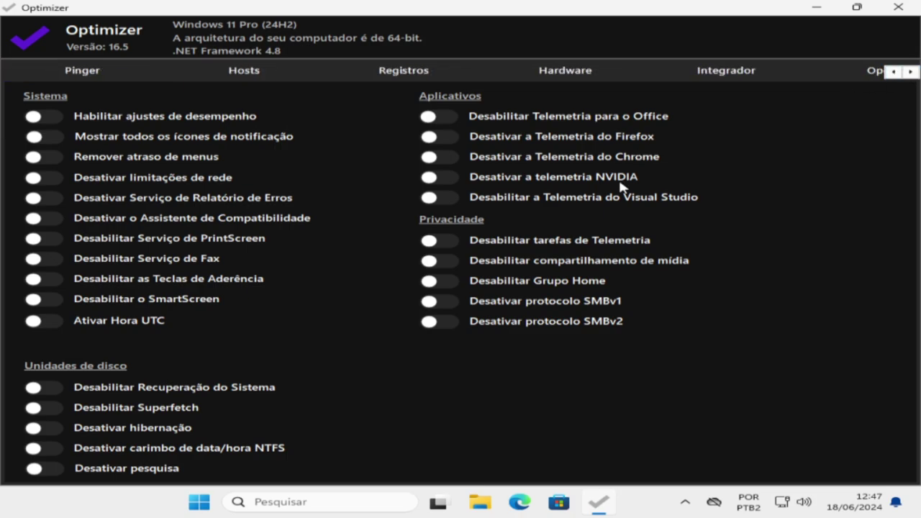
{"action": "left_click", "coordinate": [912, 72]}
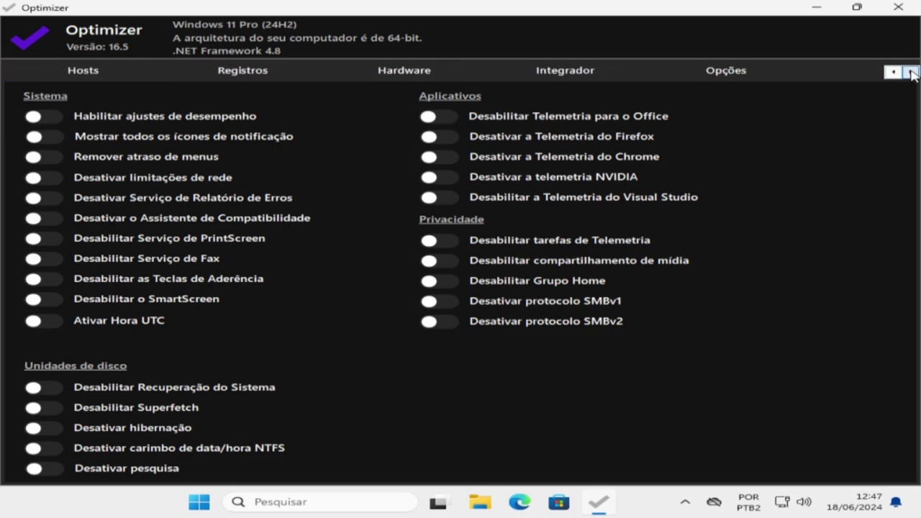
{"action": "left_click", "coordinate": [729, 76]}
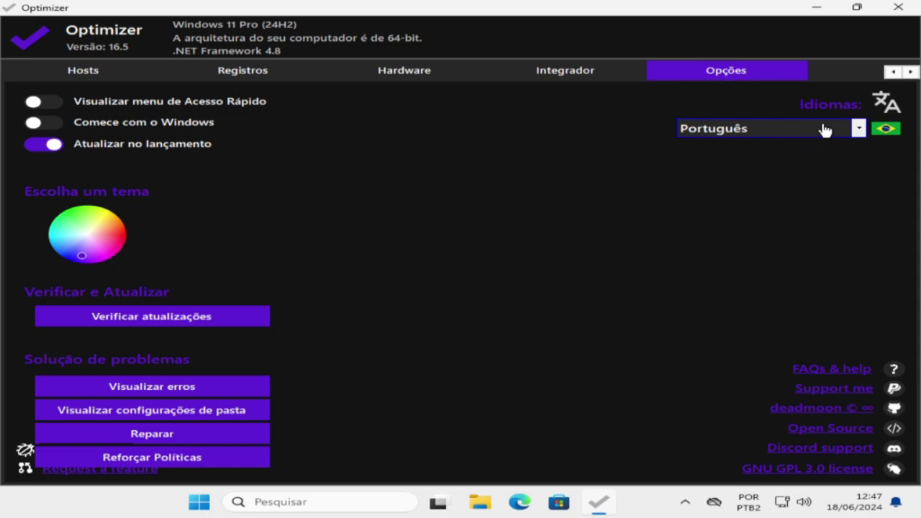
{"action": "left_click", "coordinate": [859, 130]}
{"action": "left_click", "coordinate": [859, 132]}
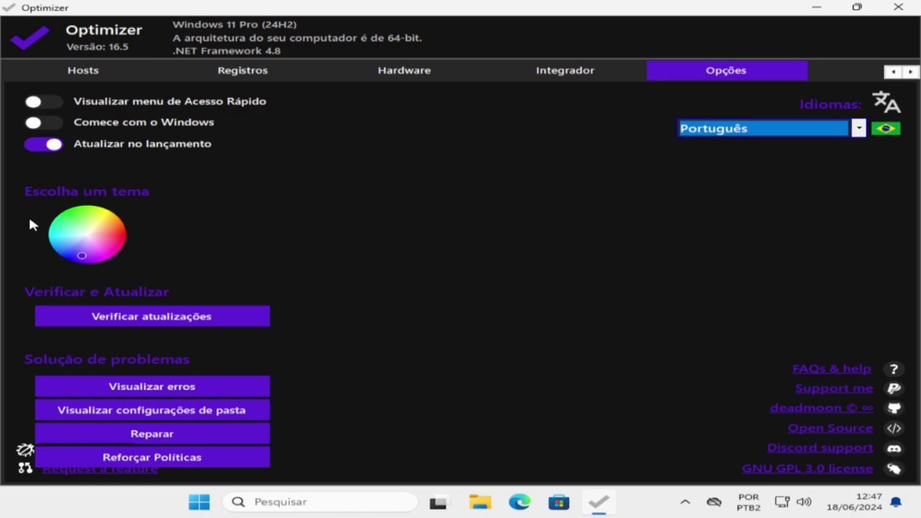
Change Optimizer's theme colour to blue on the colour wheel
{"action": "left_click_drag", "start_coordinate": [80, 257], "coordinate": [68, 250]}
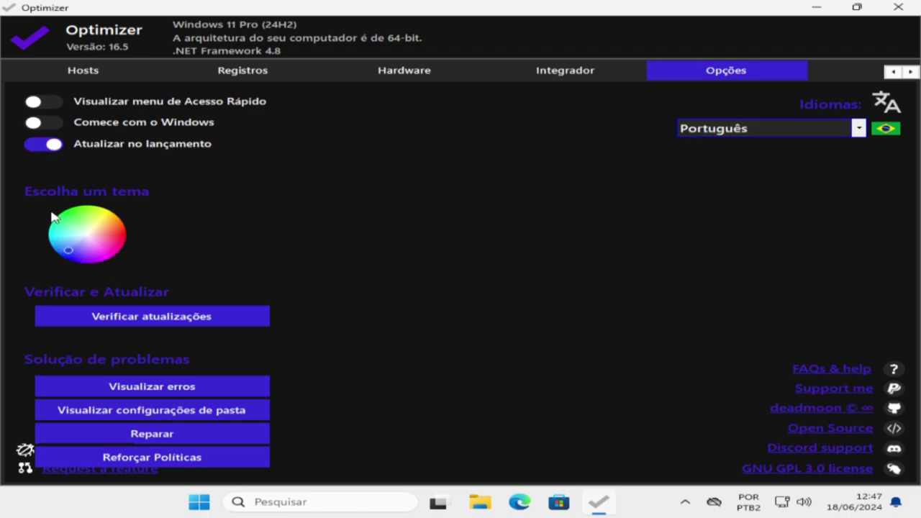
{"action": "left_click_drag", "start_coordinate": [52, 213], "coordinate": [61, 250]}
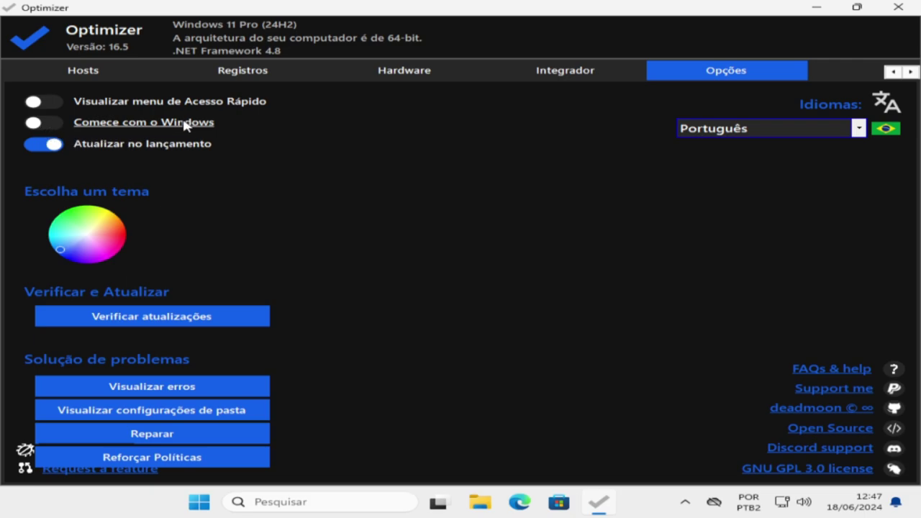
View the Integrador overview and examine the processor, memory, graphics, motherboard and BIOS details in the Hardware report
{"action": "left_click", "coordinate": [567, 70]}
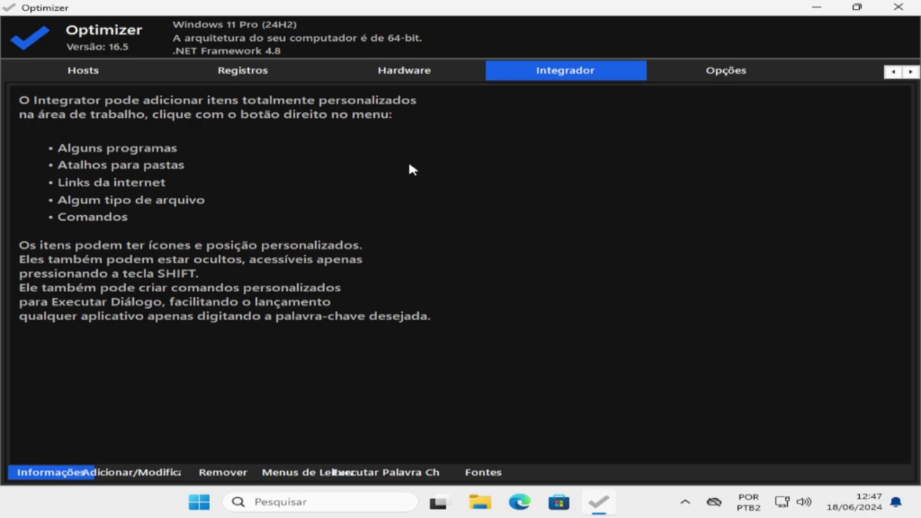
{"action": "left_click", "coordinate": [414, 74]}
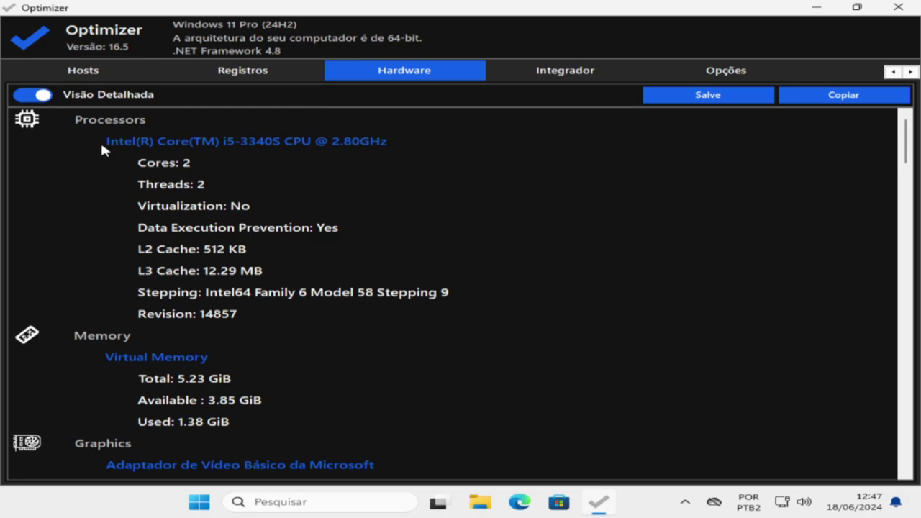
{"action": "scroll", "coordinate": [203, 339], "scroll_direction": "down", "scroll_amount": 1}
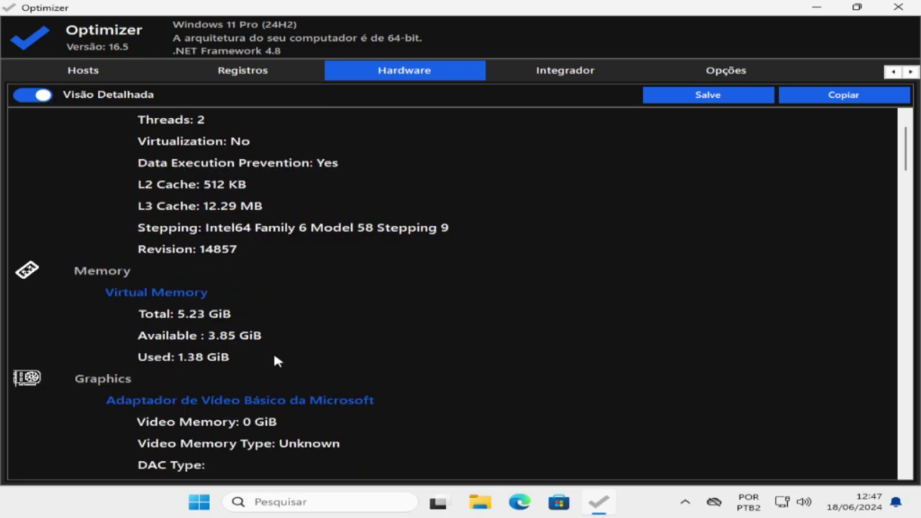
{"action": "scroll", "coordinate": [231, 326], "scroll_direction": "down", "scroll_amount": 2}
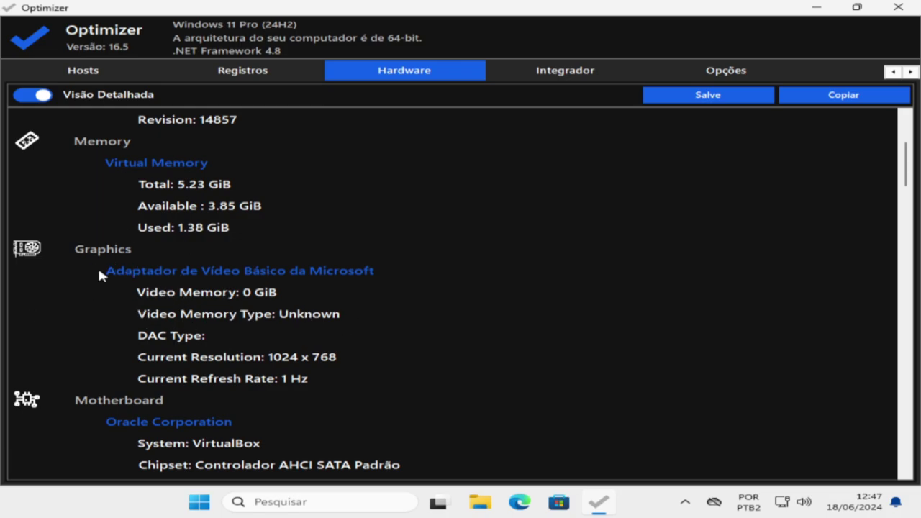
{"action": "scroll", "coordinate": [216, 372], "scroll_direction": "down", "scroll_amount": 2}
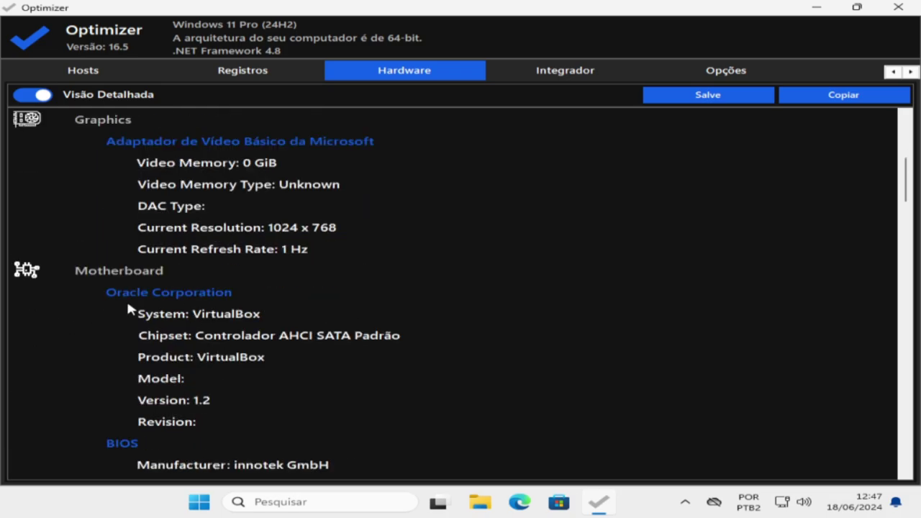
{"action": "scroll", "coordinate": [180, 360], "scroll_direction": "down", "scroll_amount": 1}
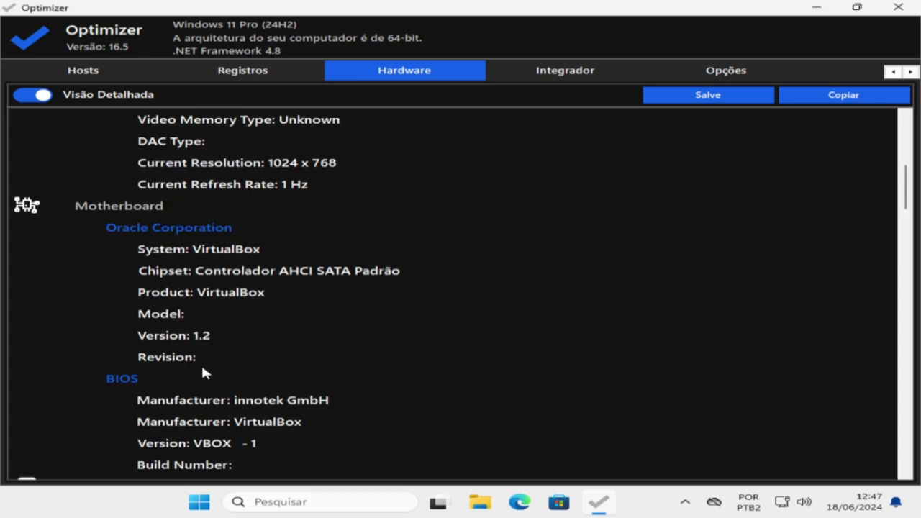
{"action": "scroll", "coordinate": [209, 274], "scroll_direction": "up", "scroll_amount": 3}
{"action": "scroll", "coordinate": [200, 330], "scroll_direction": "down", "scroll_amount": 1}
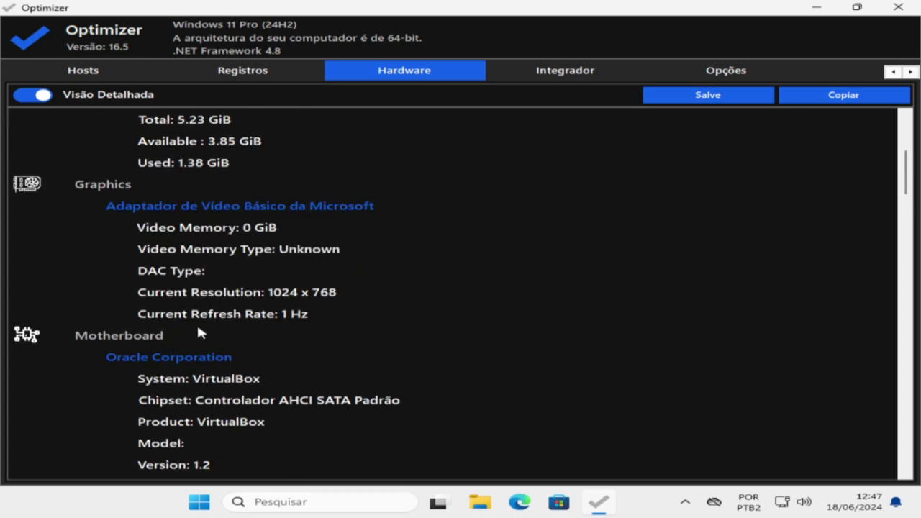
{"action": "scroll", "coordinate": [199, 330], "scroll_direction": "down", "scroll_amount": 1}
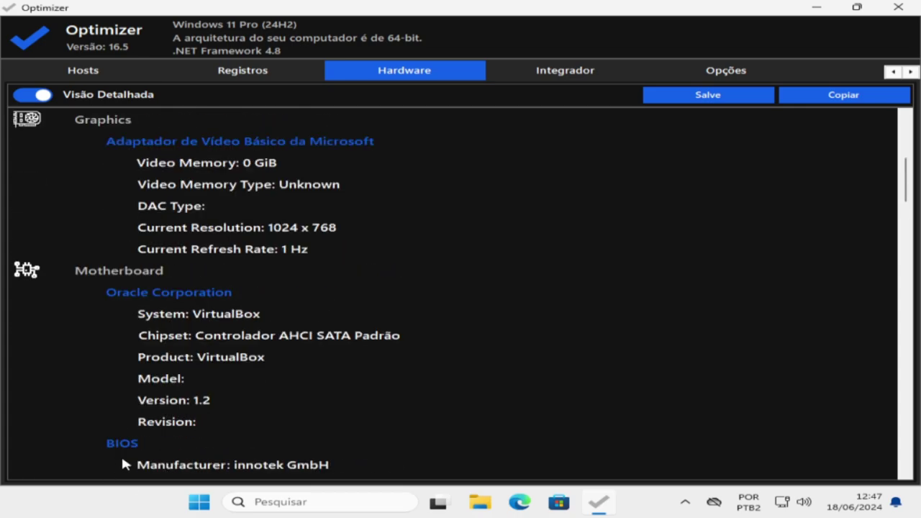
{"action": "scroll", "coordinate": [195, 453], "scroll_direction": "down", "scroll_amount": 1}
{"action": "scroll", "coordinate": [212, 413], "scroll_direction": "down", "scroll_amount": 1}
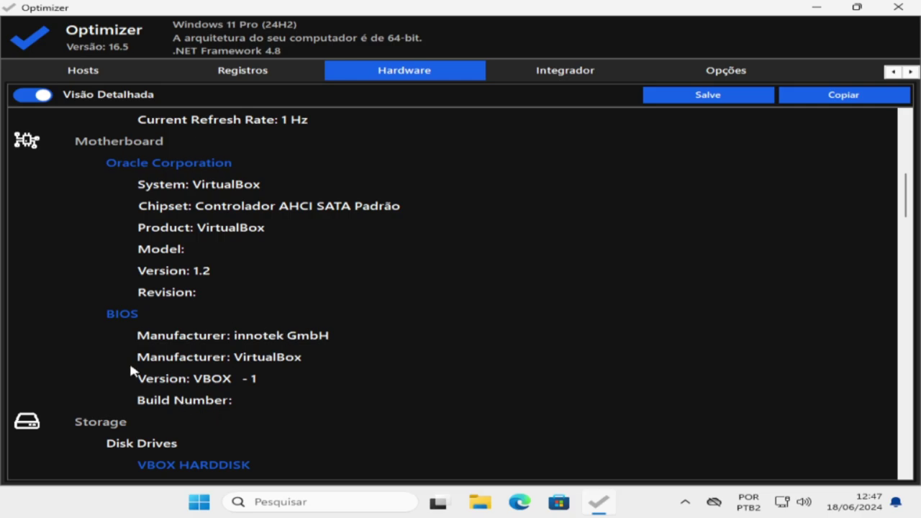
Examine the disk drives, optical drives, partitions and removable drives in the Hardware report's Storage section
{"action": "scroll", "coordinate": [398, 403], "scroll_direction": "down", "scroll_amount": 1}
{"action": "scroll", "coordinate": [393, 406], "scroll_direction": "down", "scroll_amount": 2}
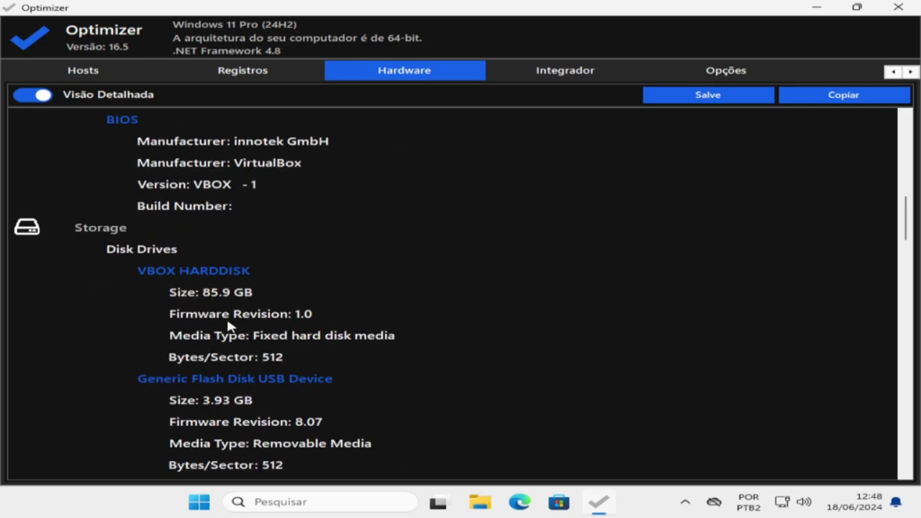
{"action": "scroll", "coordinate": [234, 330], "scroll_direction": "down", "scroll_amount": 1}
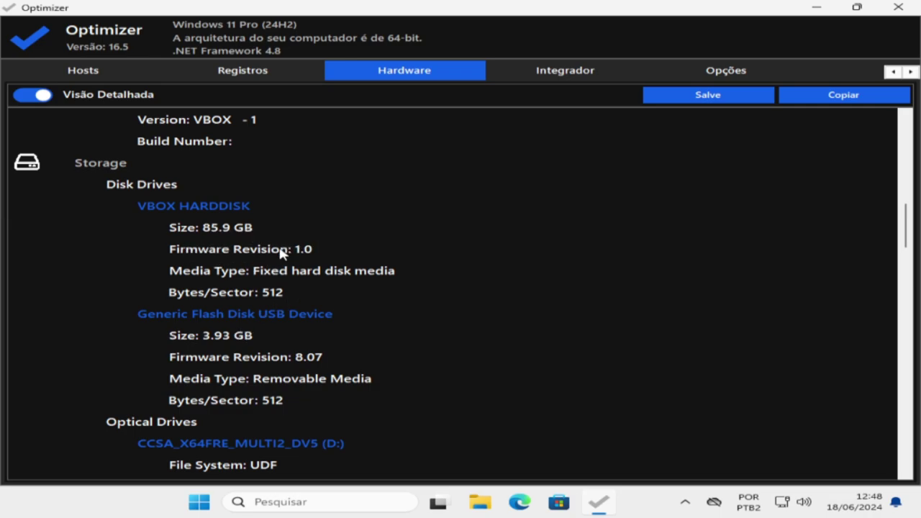
{"action": "scroll", "coordinate": [280, 253], "scroll_direction": "down", "scroll_amount": 1}
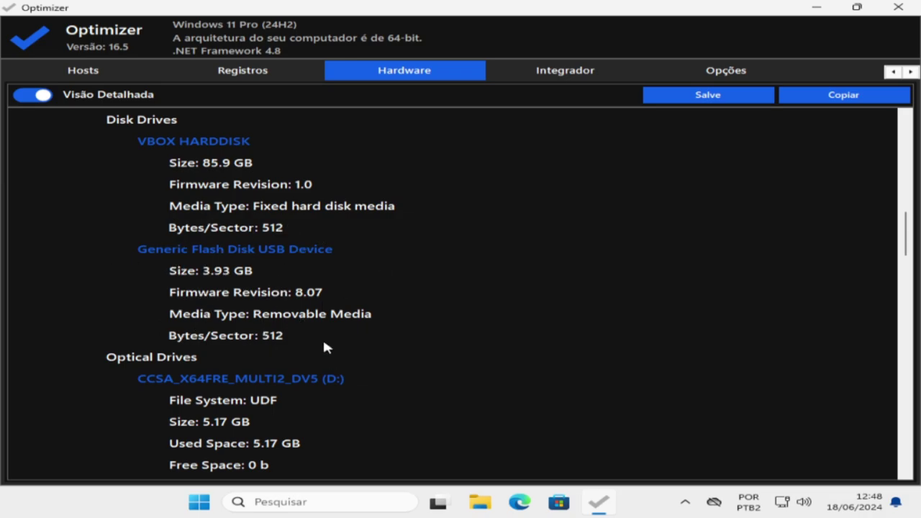
{"action": "scroll", "coordinate": [324, 349], "scroll_direction": "down", "scroll_amount": 2}
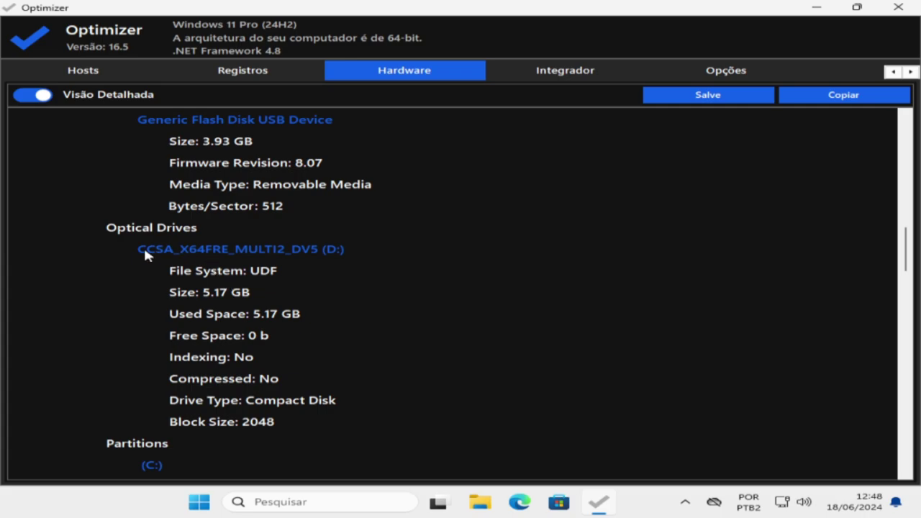
{"action": "scroll", "coordinate": [266, 277], "scroll_direction": "down", "scroll_amount": 1}
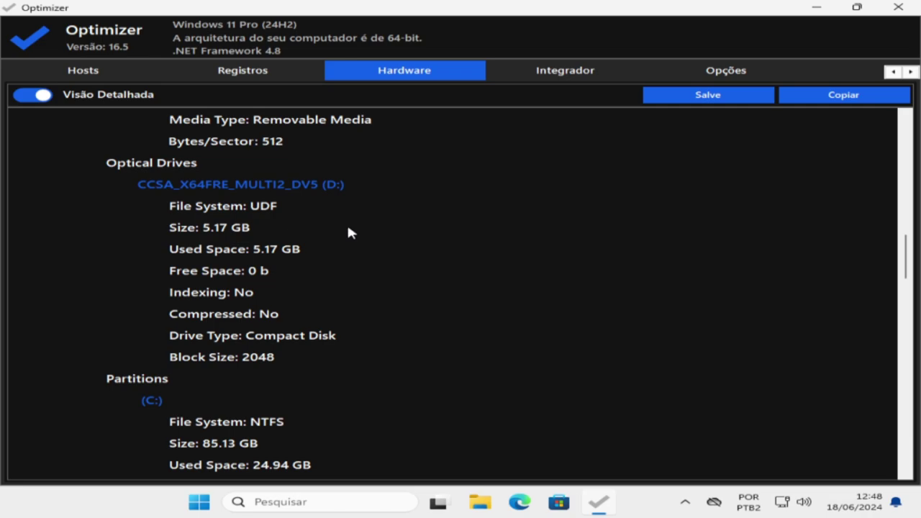
{"action": "scroll", "coordinate": [288, 288], "scroll_direction": "down", "scroll_amount": 2}
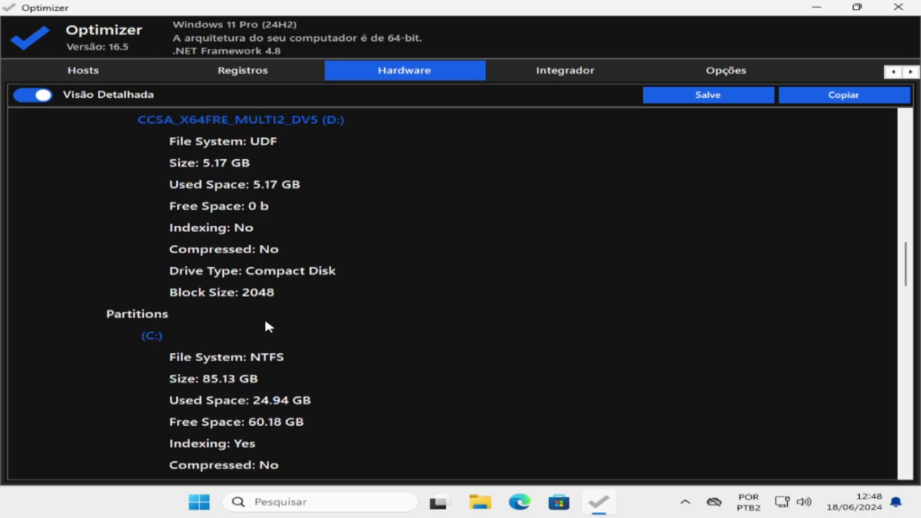
{"action": "scroll", "coordinate": [165, 403], "scroll_direction": "down", "scroll_amount": 4}
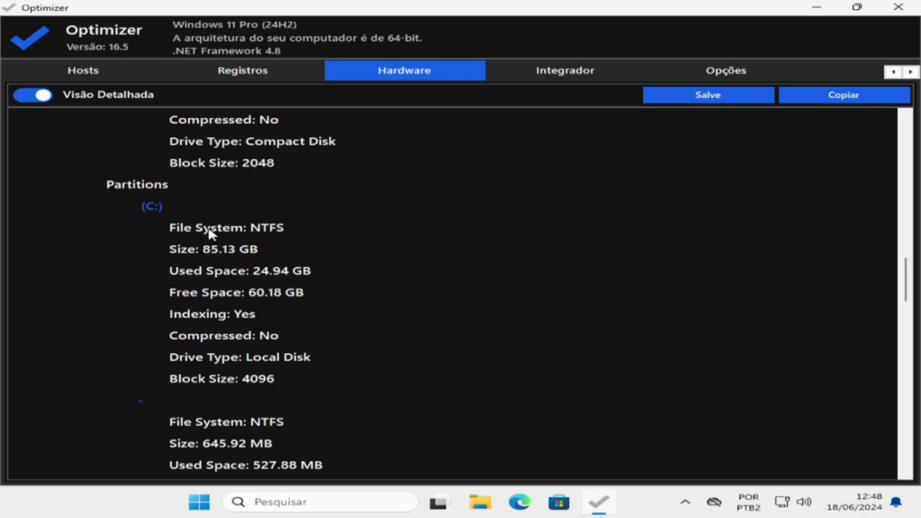
{"action": "scroll", "coordinate": [243, 280], "scroll_direction": "down", "scroll_amount": 1}
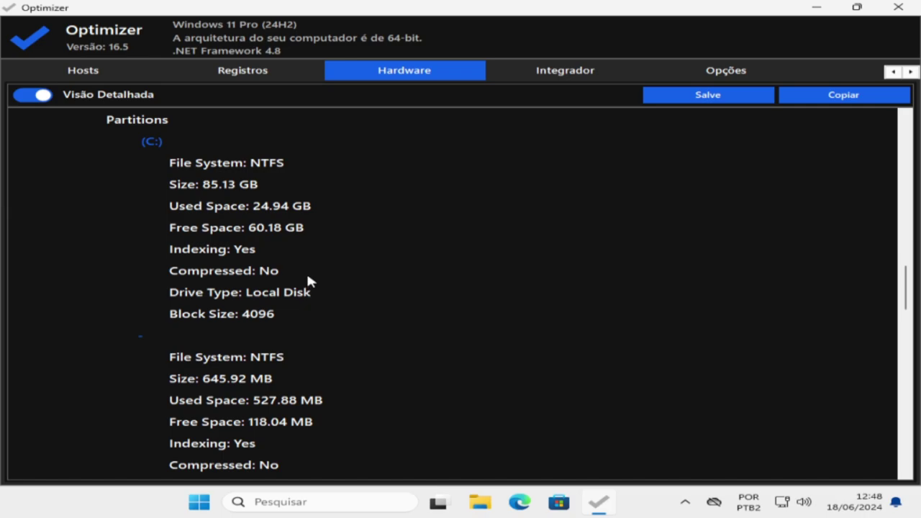
{"action": "scroll", "coordinate": [306, 283], "scroll_direction": "down", "scroll_amount": 1}
{"action": "scroll", "coordinate": [305, 282], "scroll_direction": "down", "scroll_amount": 5}
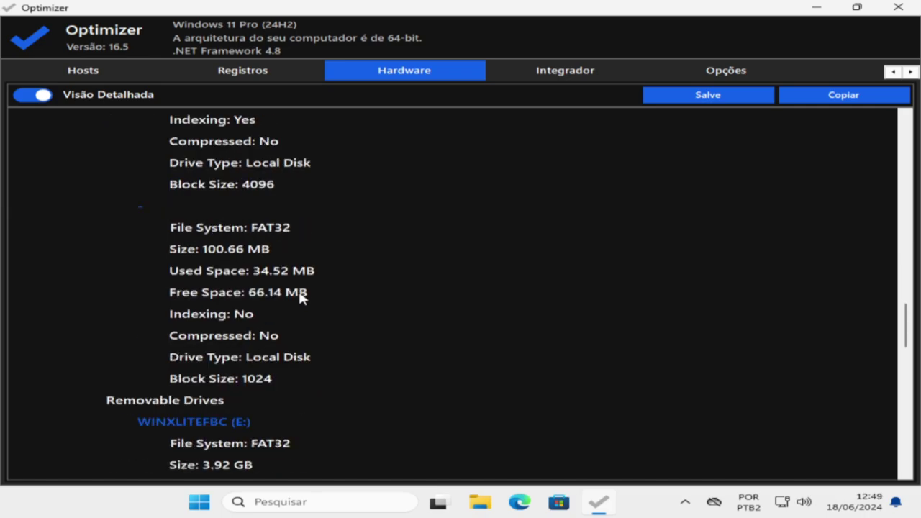
Examine the removable drive, network adapter, audio and peripheral details in the remainder of the Hardware report
{"action": "scroll", "coordinate": [303, 291], "scroll_direction": "down", "scroll_amount": 1}
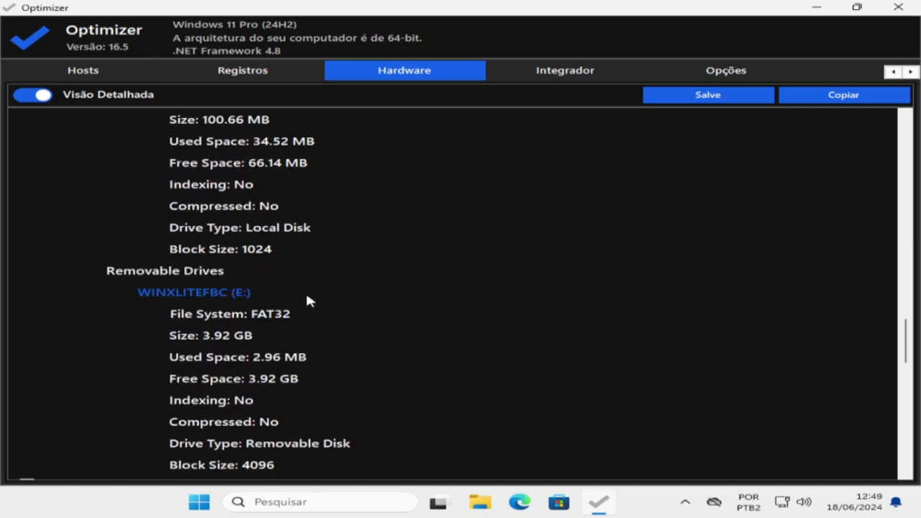
{"action": "scroll", "coordinate": [305, 291], "scroll_direction": "down", "scroll_amount": 1}
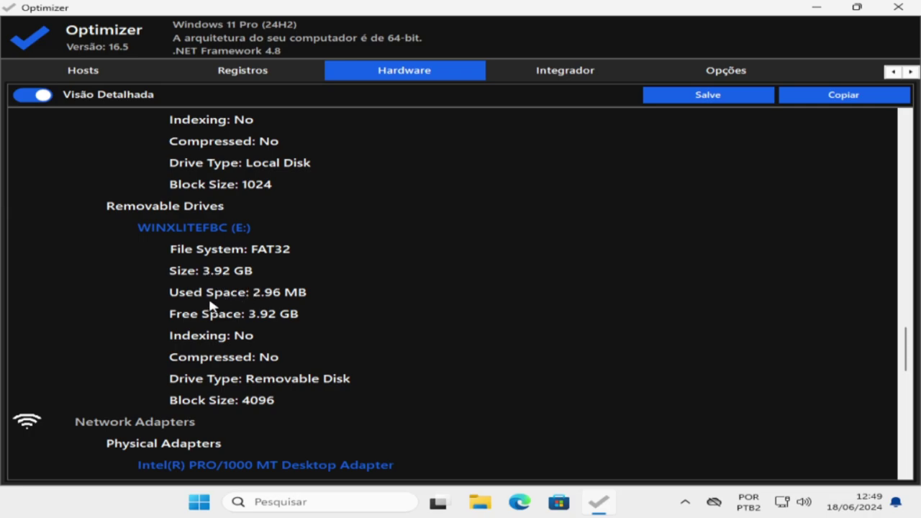
{"action": "scroll", "coordinate": [214, 301], "scroll_direction": "down", "scroll_amount": 2}
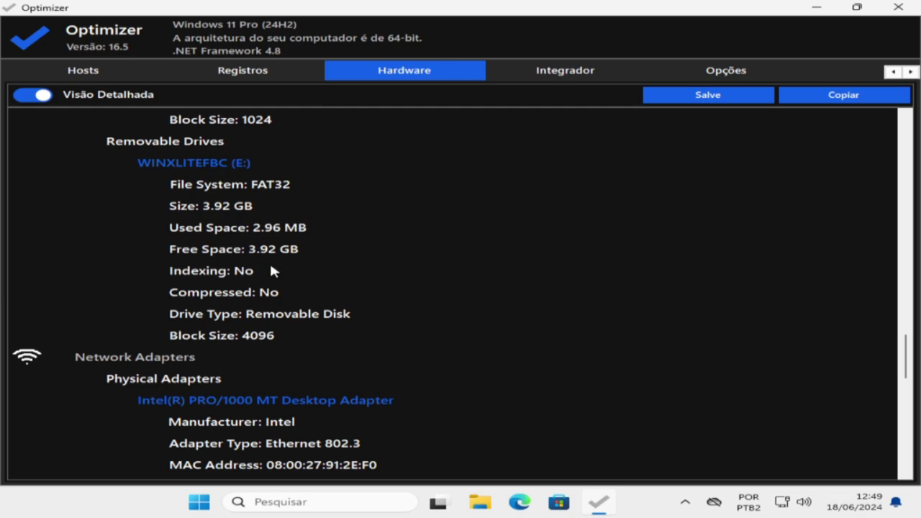
{"action": "scroll", "coordinate": [277, 267], "scroll_direction": "down", "scroll_amount": 1}
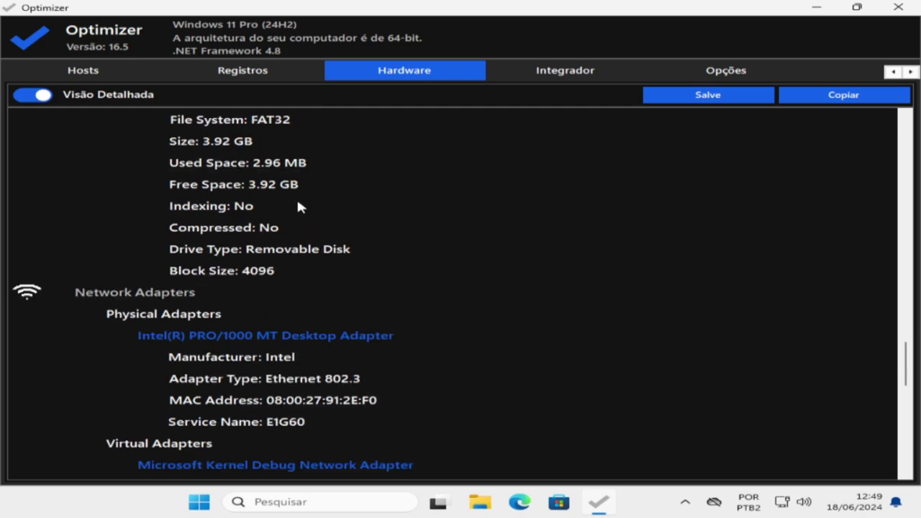
{"action": "scroll", "coordinate": [338, 294], "scroll_direction": "down", "scroll_amount": 1}
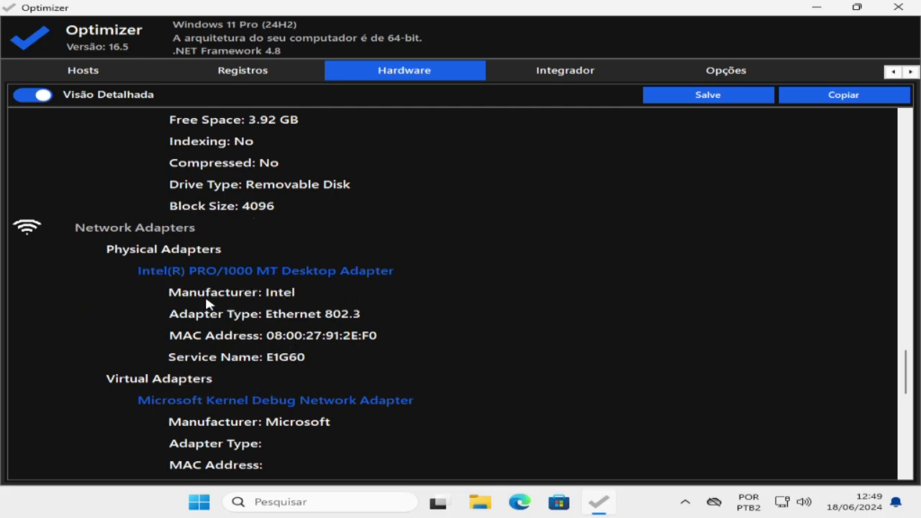
{"action": "scroll", "coordinate": [194, 306], "scroll_direction": "down", "scroll_amount": 2}
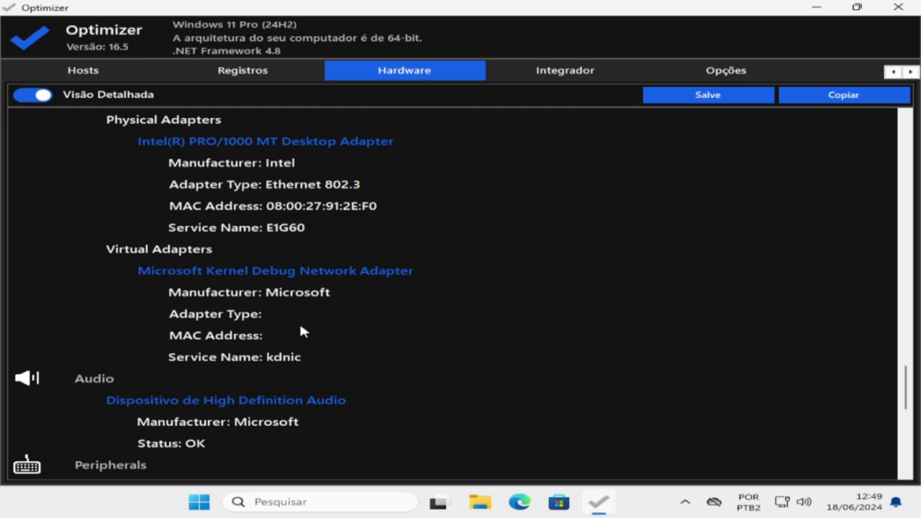
{"action": "scroll", "coordinate": [301, 342], "scroll_direction": "down", "scroll_amount": 1}
{"action": "scroll", "coordinate": [192, 427], "scroll_direction": "down", "scroll_amount": 7}
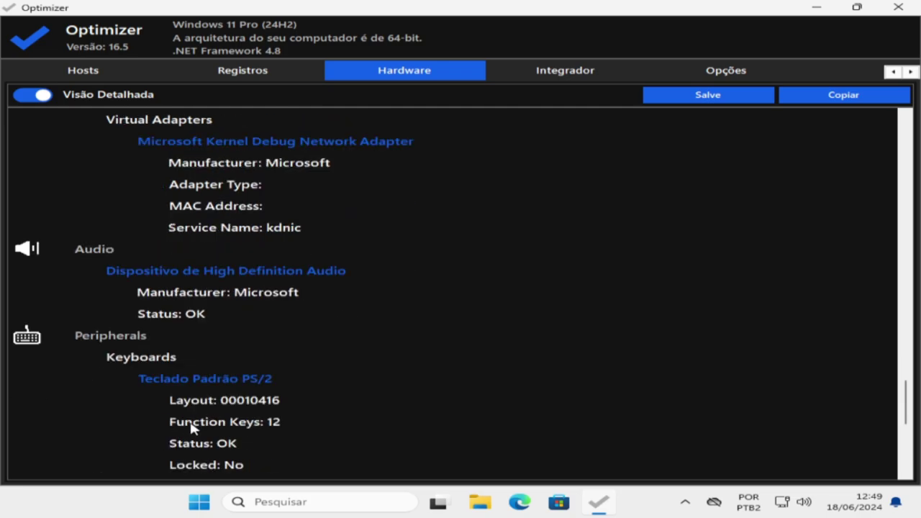
{"action": "scroll", "coordinate": [255, 417], "scroll_direction": "up", "scroll_amount": 8}
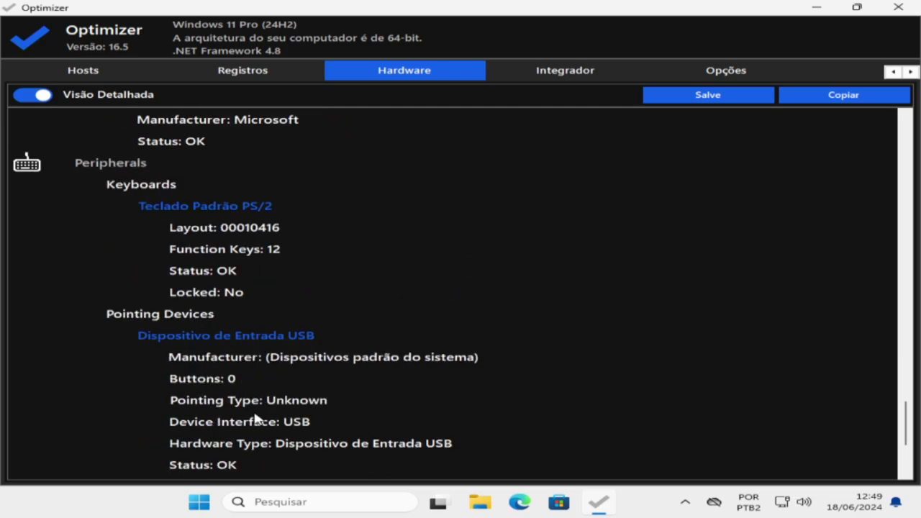
View the registry repair options in Registros and the hosts file editor in Hosts
{"action": "key", "text": "ctrl+shift+Tab"}
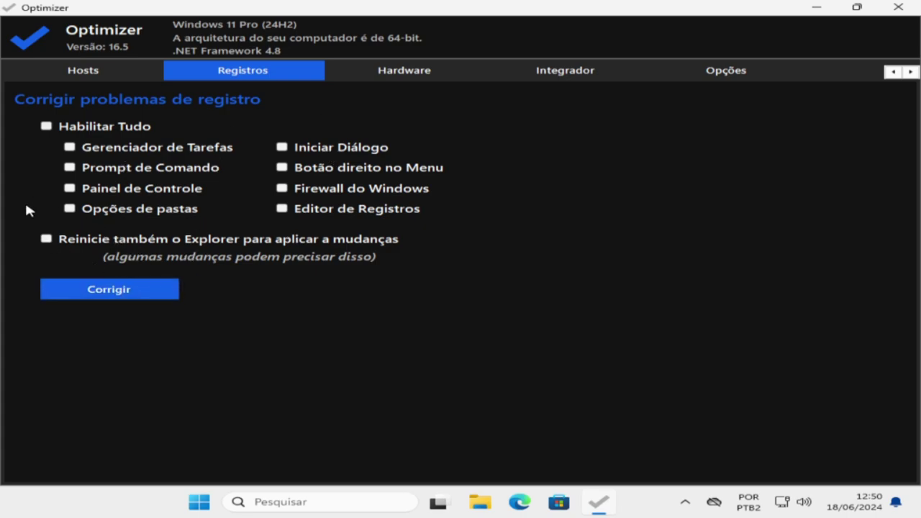
{"action": "left_click", "coordinate": [77, 71]}
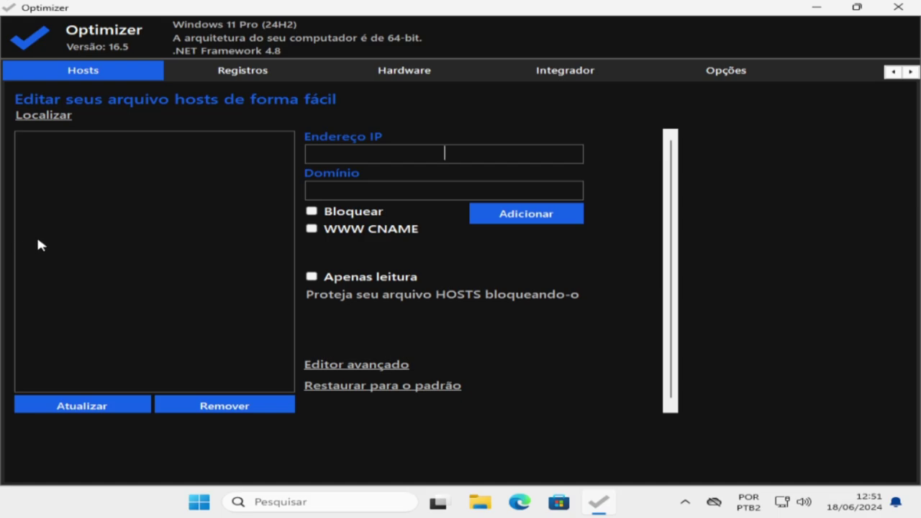
Turn off custom DNS in Pinger and apply Cloudflare DNS to the Intel(R) PRO/1000 MT Desktop Adapter
{"action": "left_click", "coordinate": [893, 72]}
{"action": "left_click", "coordinate": [894, 72]}
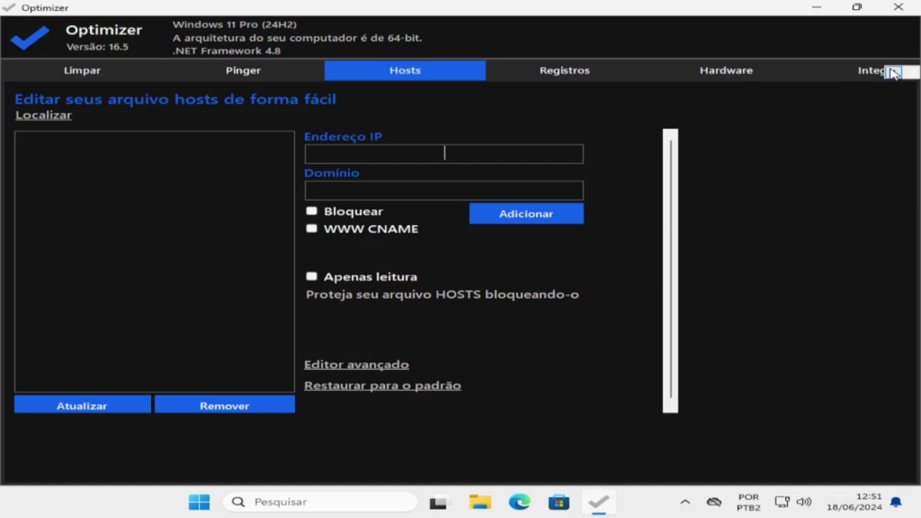
{"action": "left_click", "coordinate": [286, 72]}
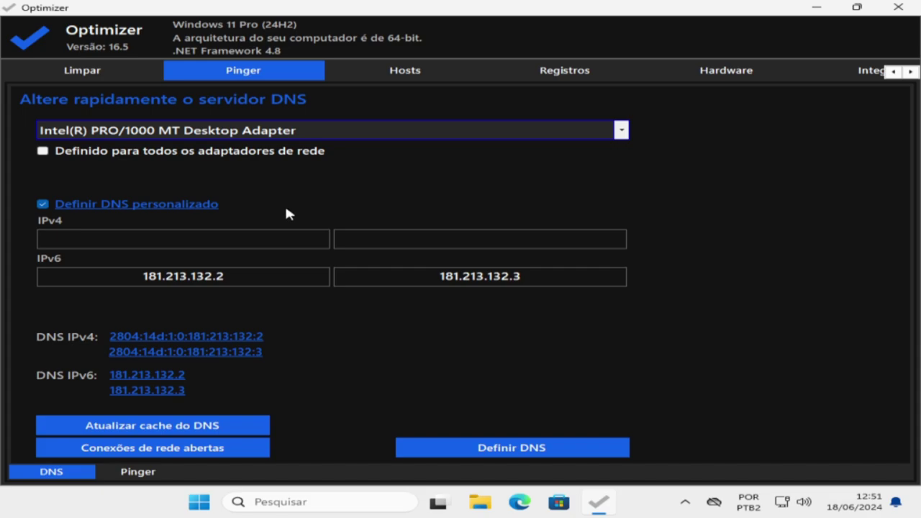
{"action": "left_click", "coordinate": [147, 204]}
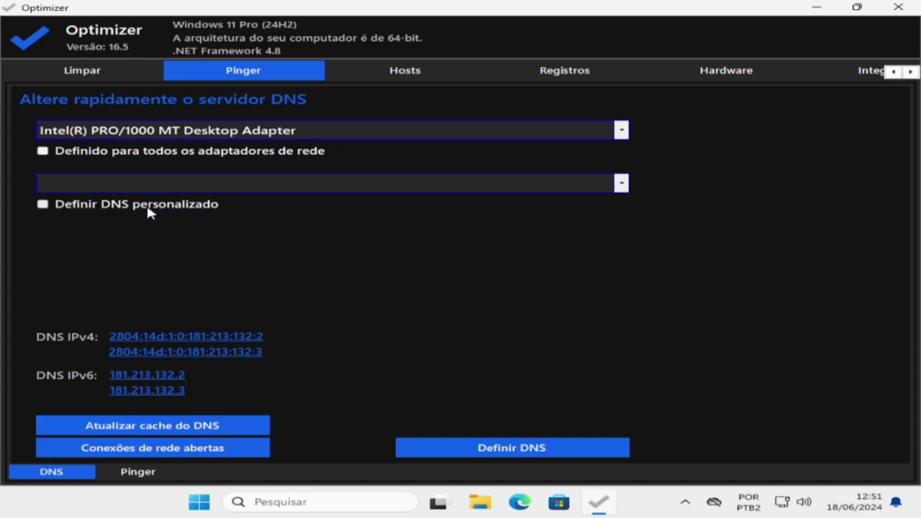
{"action": "left_click", "coordinate": [146, 184]}
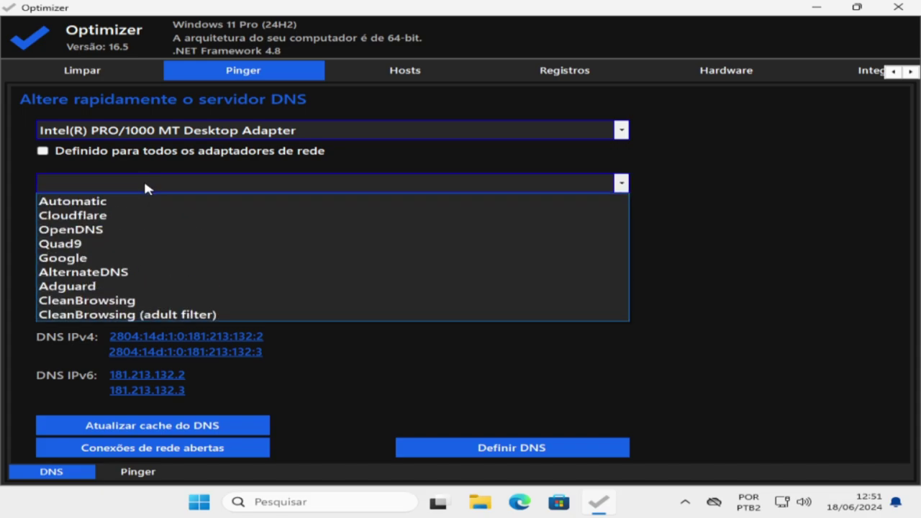
{"action": "left_click", "coordinate": [100, 204]}
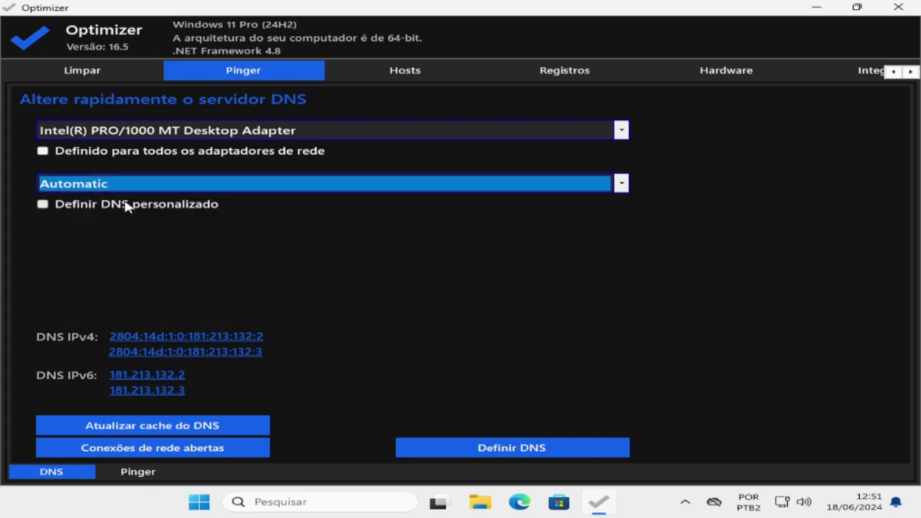
{"action": "left_click", "coordinate": [622, 185]}
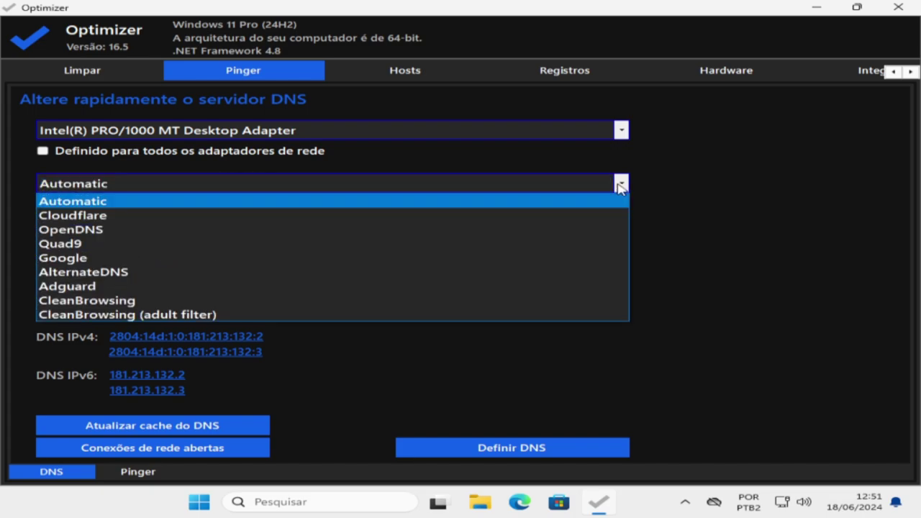
{"action": "left_click", "coordinate": [95, 216]}
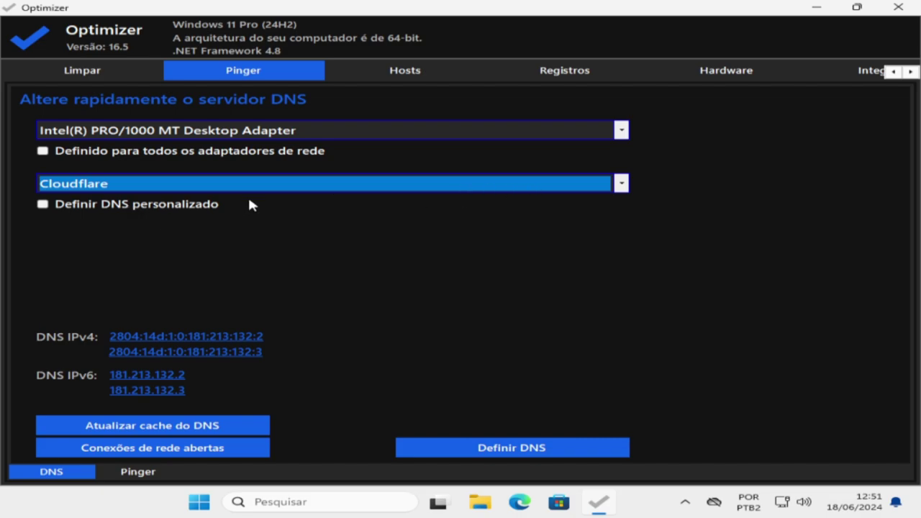
{"action": "left_click", "coordinate": [525, 446]}
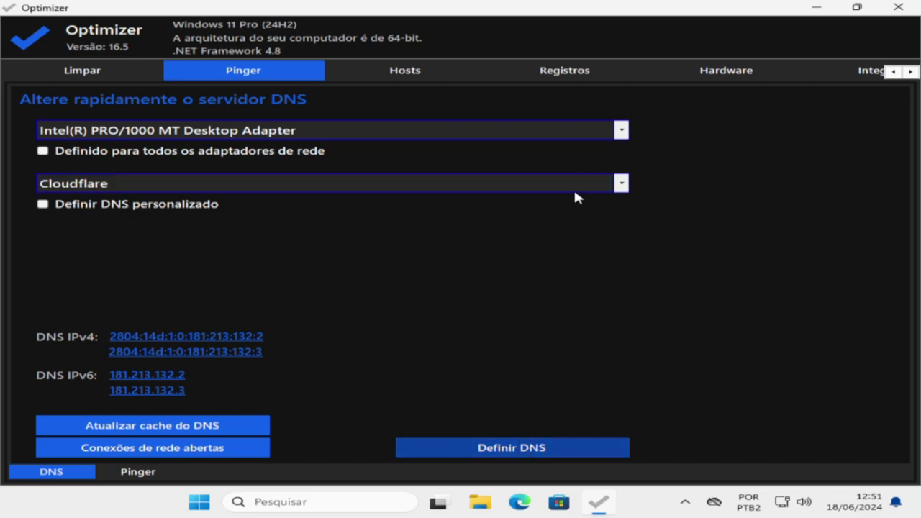
Switch the network adapter's DNS provider to Google and apply it
{"action": "left_click", "coordinate": [621, 185]}
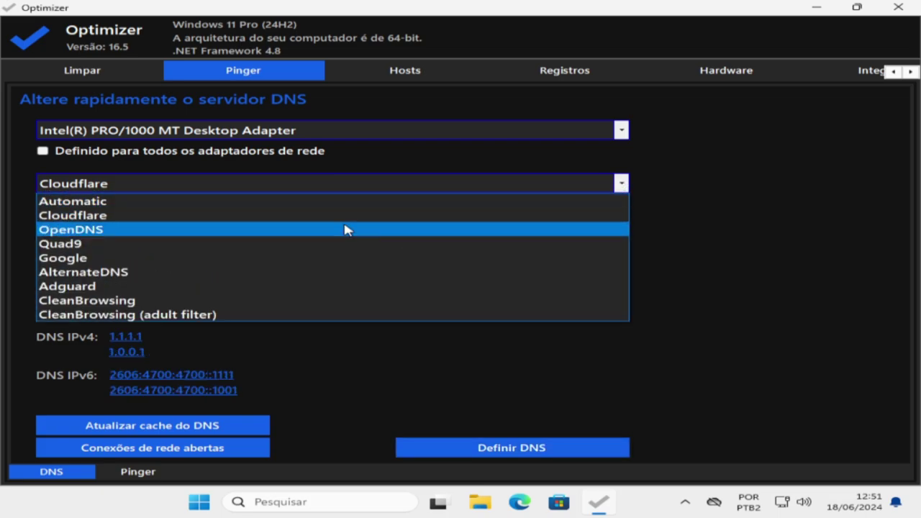
{"action": "left_click", "coordinate": [76, 259]}
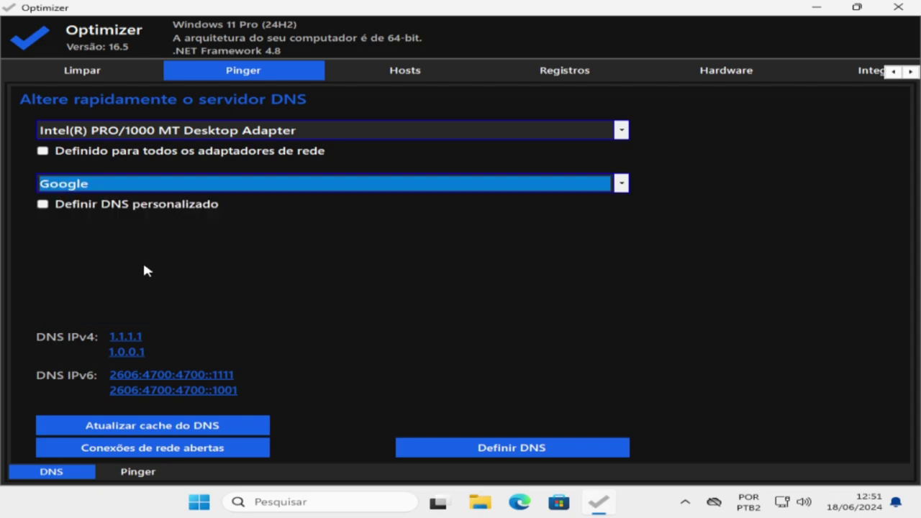
{"action": "left_click", "coordinate": [493, 447]}
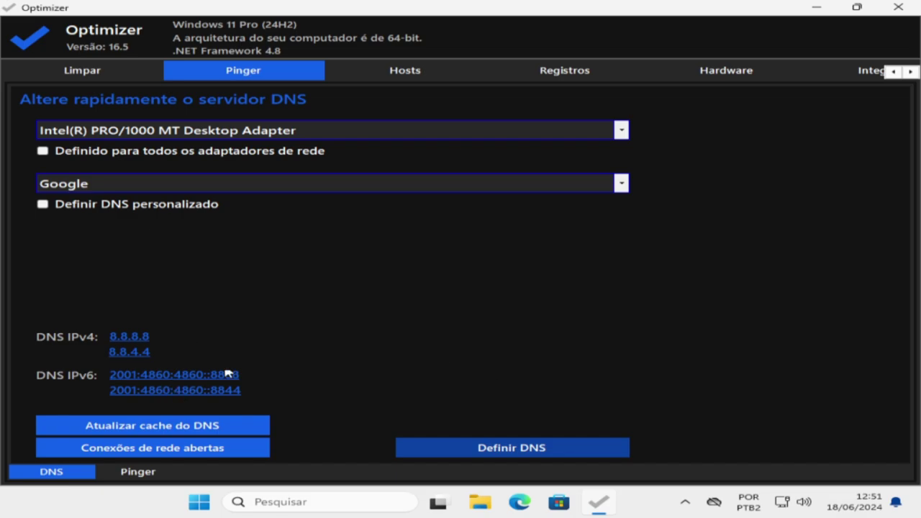
Examine the Windows and browser cleanup categories available in Limpar, from temporary files to Internet Explorer cache
{"action": "left_click", "coordinate": [134, 75]}
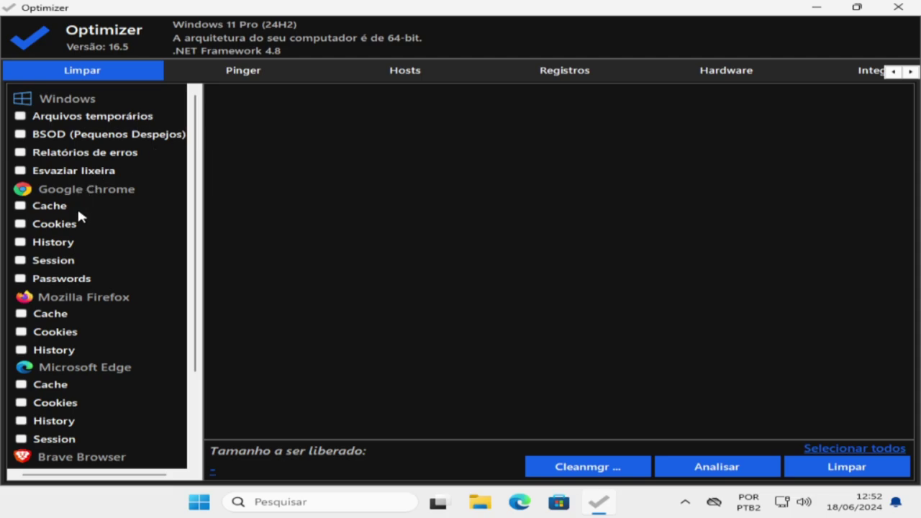
{"action": "scroll", "coordinate": [83, 230], "scroll_direction": "down", "scroll_amount": 2}
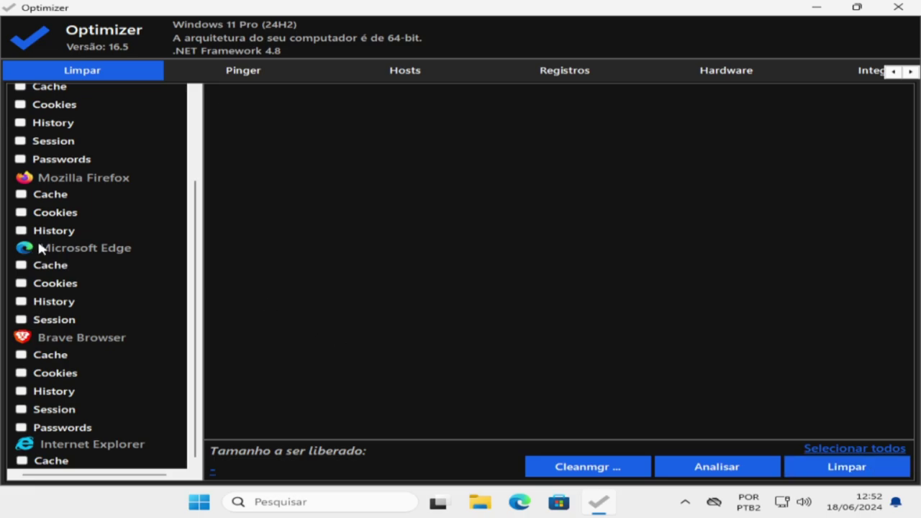
{"action": "scroll", "coordinate": [101, 207], "scroll_direction": "up", "scroll_amount": 2}
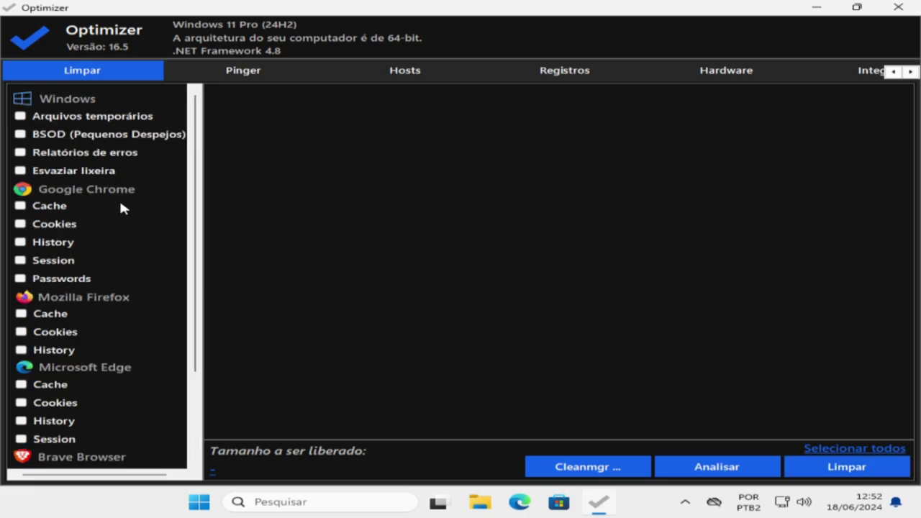
{"action": "scroll", "coordinate": [117, 216], "scroll_direction": "down", "scroll_amount": 2}
{"action": "scroll", "coordinate": [113, 228], "scroll_direction": "up", "scroll_amount": 1}
{"action": "scroll", "coordinate": [111, 182], "scroll_direction": "down", "scroll_amount": 1}
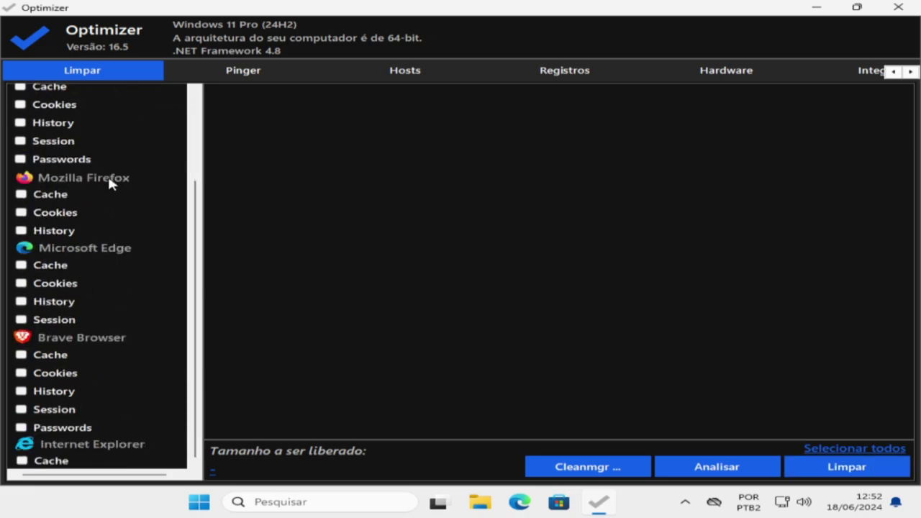
Open Aplicativos and examine the downloadable programs listed under Sistema & Ferramentas
{"action": "left_click", "coordinate": [893, 72]}
{"action": "left_click", "coordinate": [893, 72]}
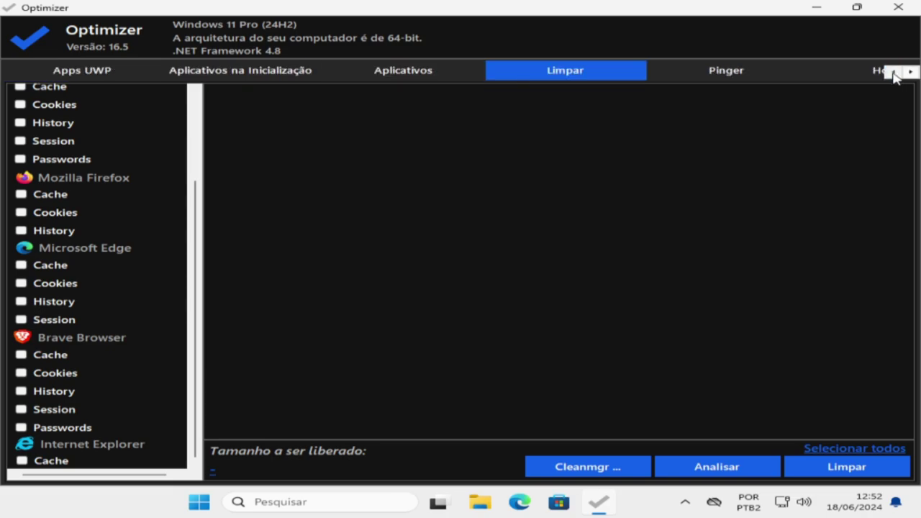
{"action": "left_click", "coordinate": [894, 72]}
{"action": "left_click", "coordinate": [417, 75]}
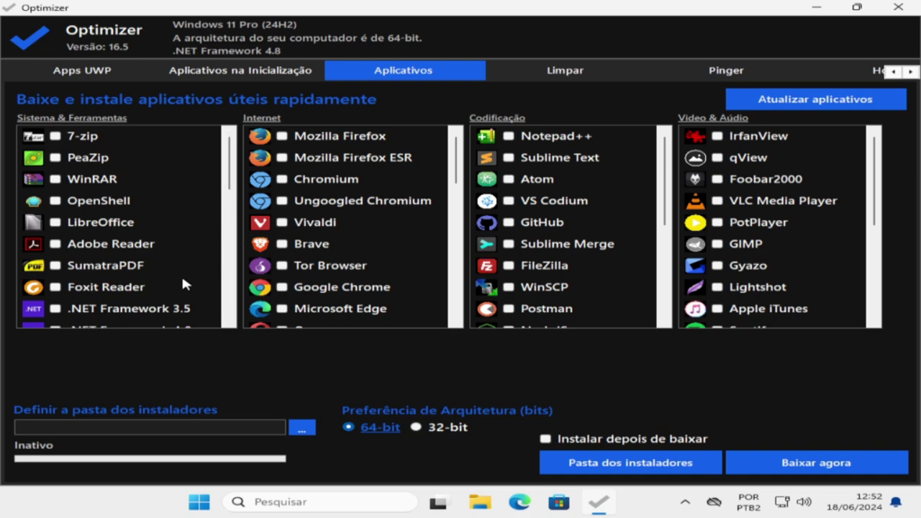
{"action": "scroll", "coordinate": [137, 222], "scroll_direction": "down", "scroll_amount": 7}
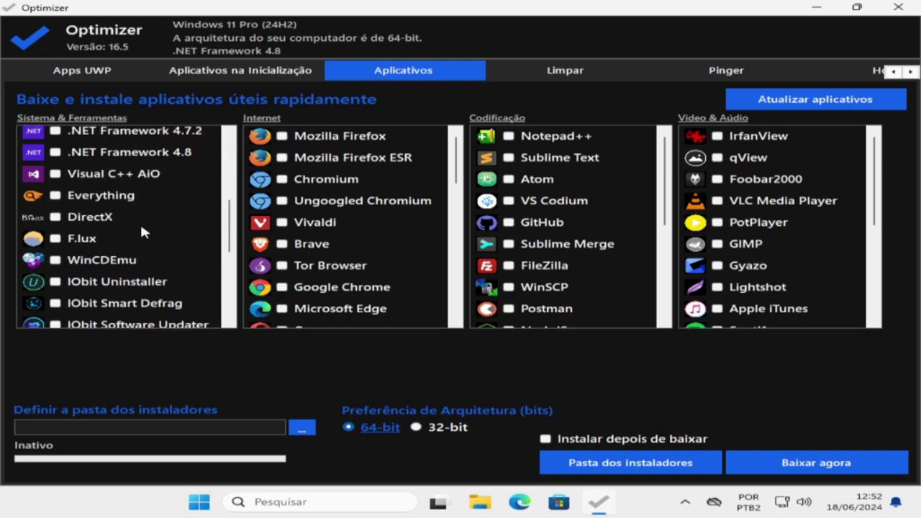
{"action": "scroll", "coordinate": [192, 223], "scroll_direction": "down", "scroll_amount": 5}
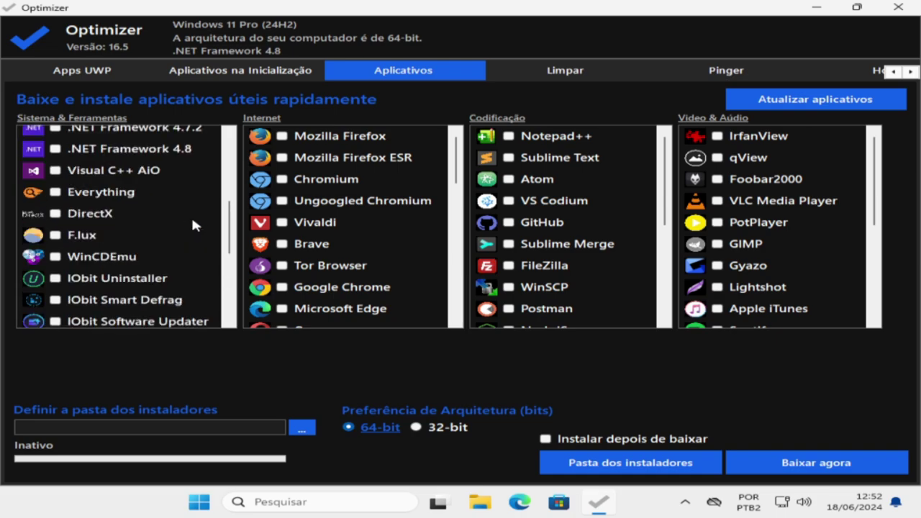
{"action": "scroll", "coordinate": [191, 216], "scroll_direction": "up", "scroll_amount": 5}
{"action": "scroll", "coordinate": [193, 227], "scroll_direction": "down", "scroll_amount": 4}
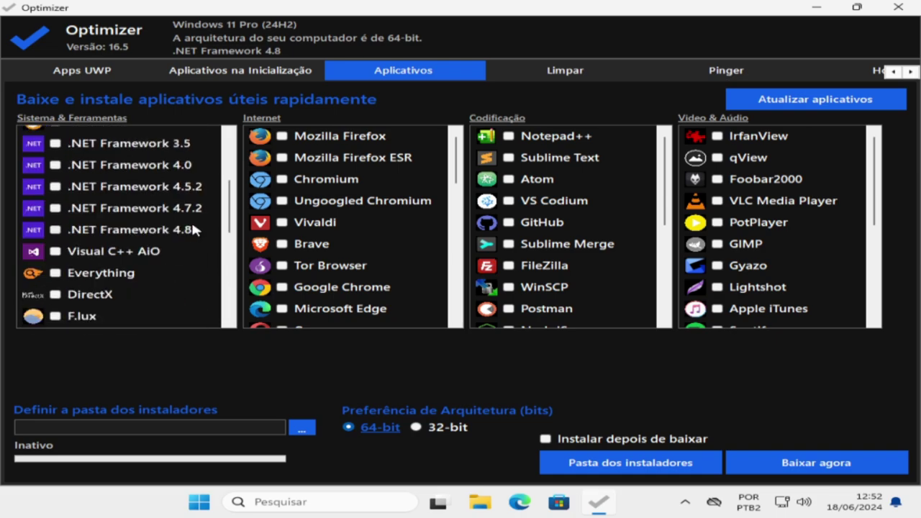
{"action": "scroll", "coordinate": [123, 200], "scroll_direction": "up", "scroll_amount": 3}
{"action": "scroll", "coordinate": [125, 209], "scroll_direction": "down", "scroll_amount": 3}
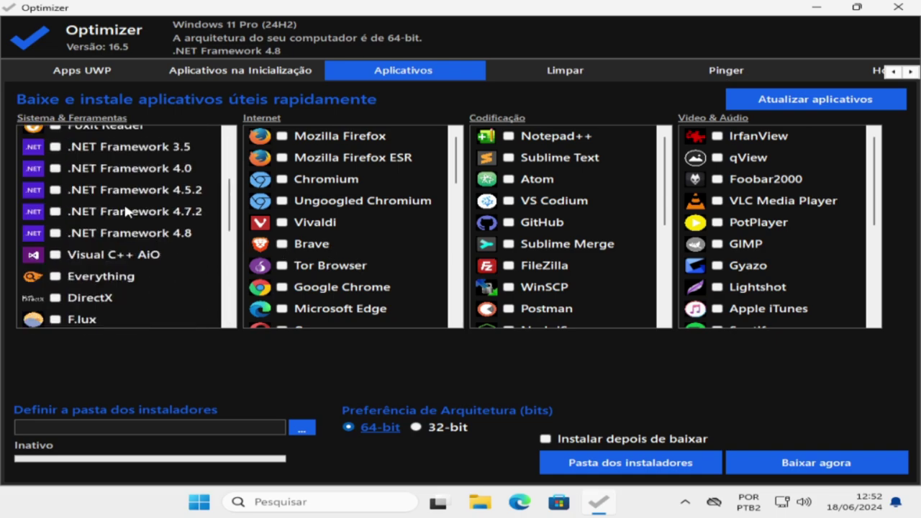
{"action": "scroll", "coordinate": [125, 213], "scroll_direction": "down", "scroll_amount": 3}
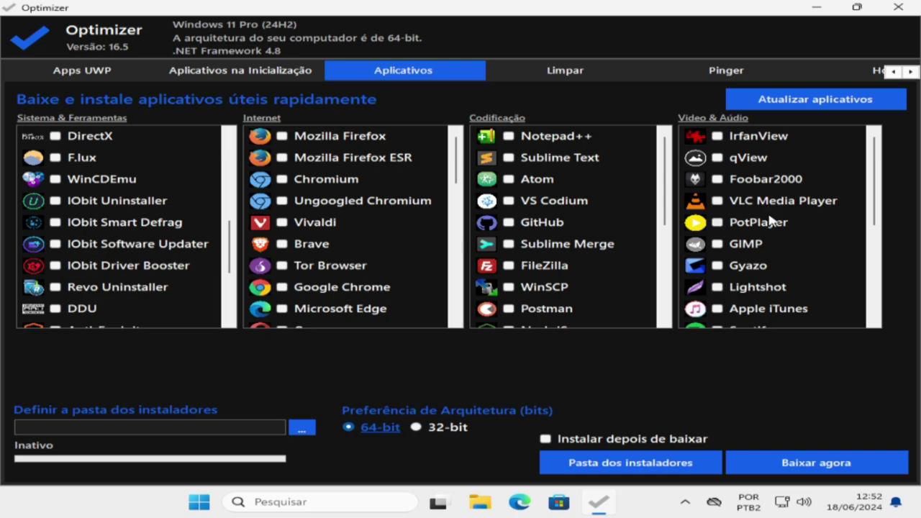
Examine the downloadable programs listed under Vídeo & Áudio, Codificação and Internet
{"action": "scroll", "coordinate": [770, 223], "scroll_direction": "down", "scroll_amount": 3}
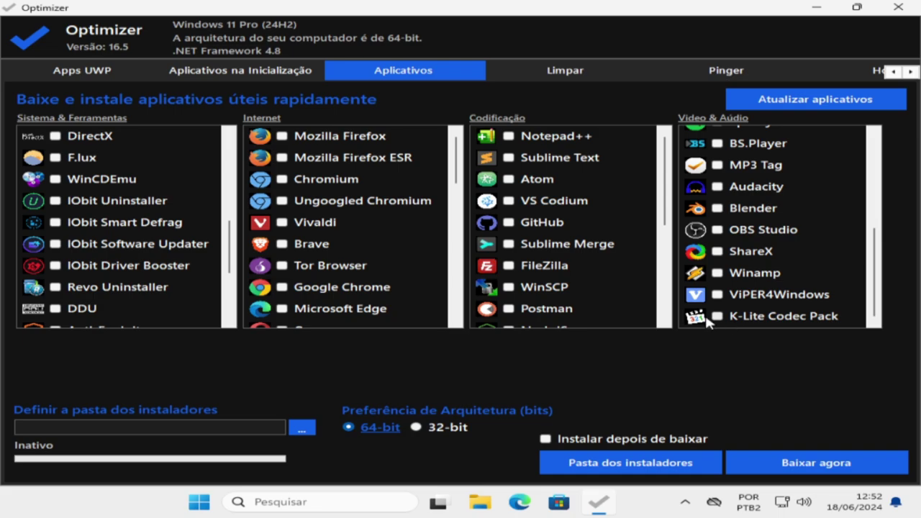
{"action": "scroll", "coordinate": [569, 247], "scroll_direction": "down", "scroll_amount": 5}
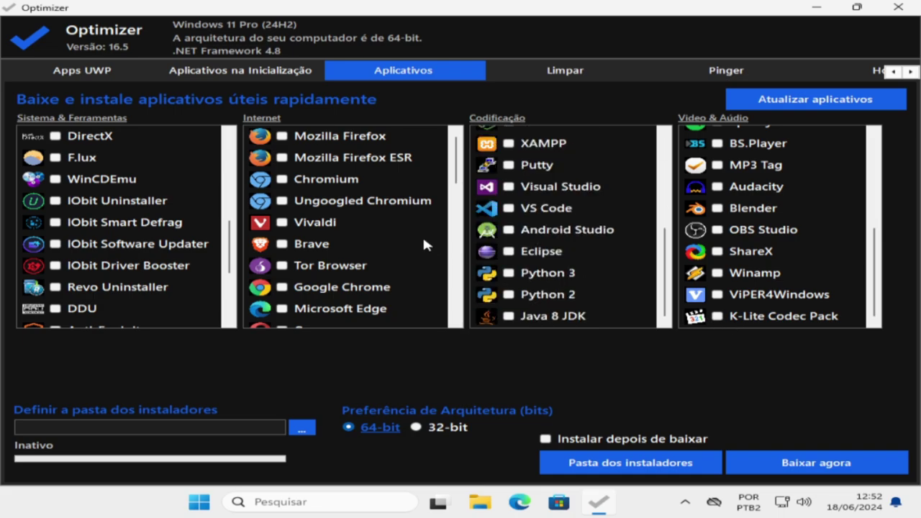
{"action": "scroll", "coordinate": [414, 242], "scroll_direction": "down", "scroll_amount": 5}
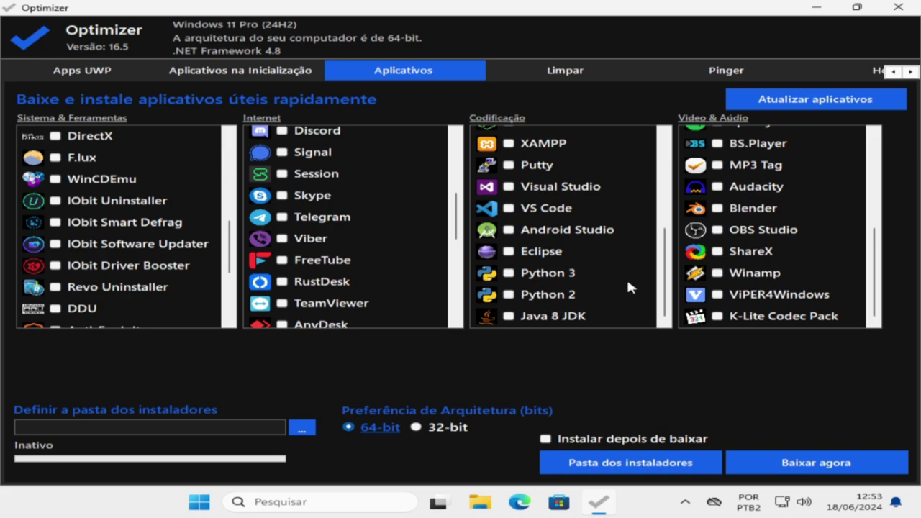
Examine the remaining downloadable programs listed under Internet, from messaging and remote-access apps to game launchers and WireShark
{"action": "scroll", "coordinate": [355, 289], "scroll_direction": "down", "scroll_amount": 5}
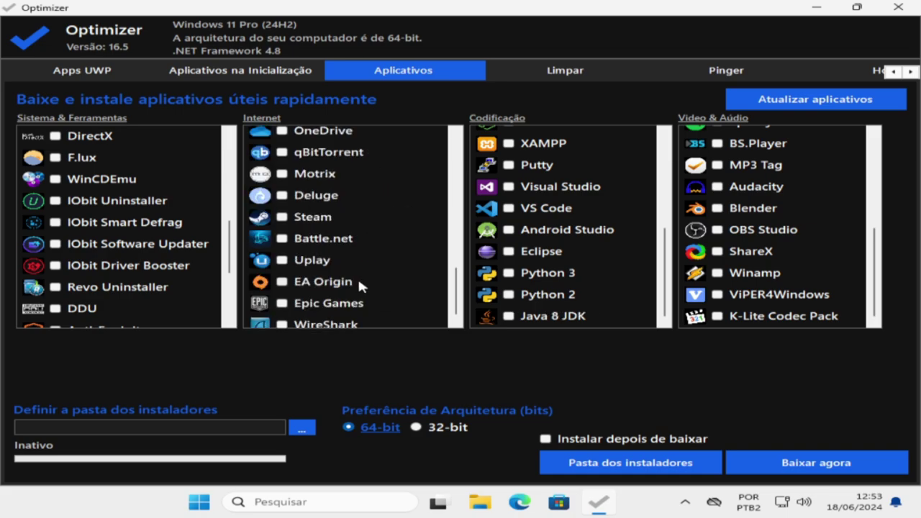
{"action": "scroll", "coordinate": [287, 251], "scroll_direction": "down", "scroll_amount": 1}
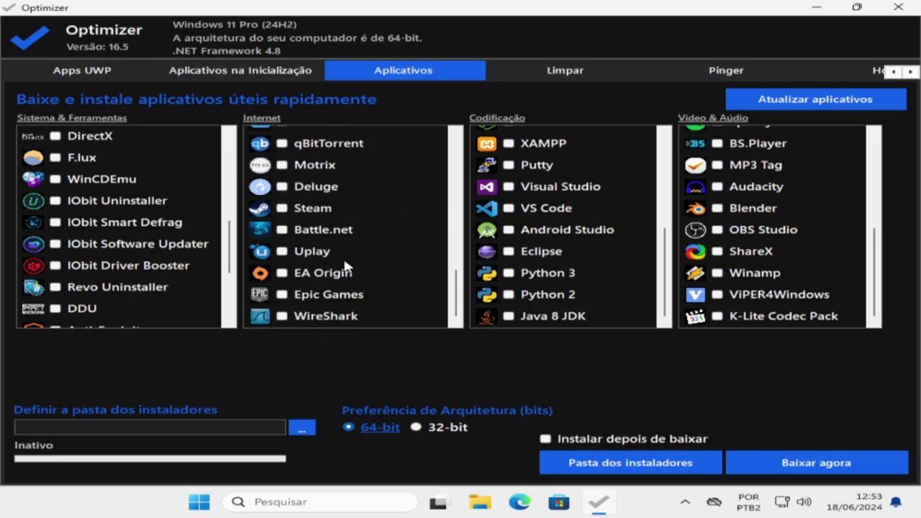
{"action": "scroll", "coordinate": [281, 263], "scroll_direction": "up", "scroll_amount": 5}
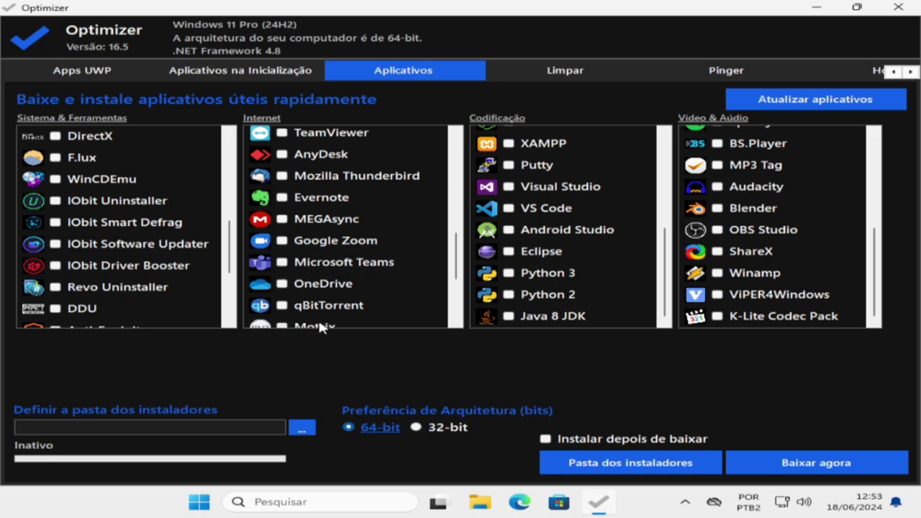
{"action": "scroll", "coordinate": [310, 308], "scroll_direction": "down", "scroll_amount": 5}
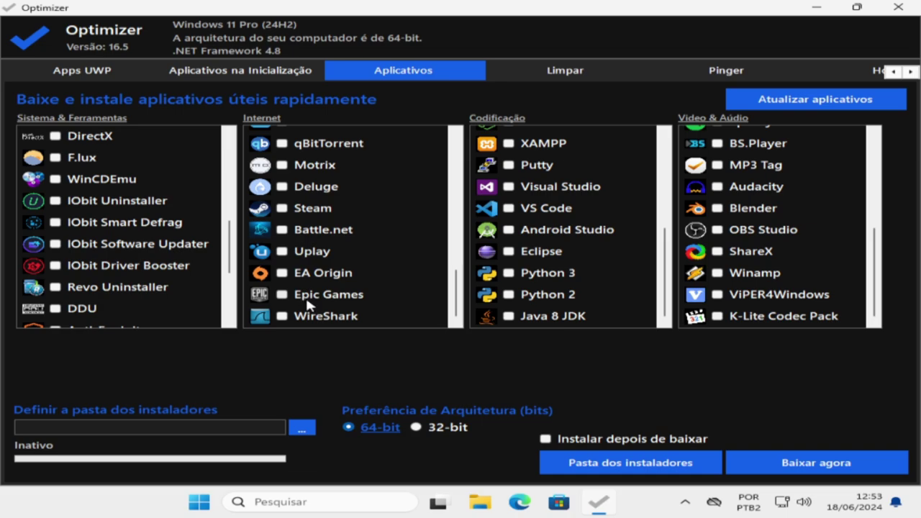
{"action": "scroll", "coordinate": [314, 295], "scroll_direction": "up", "scroll_amount": 5}
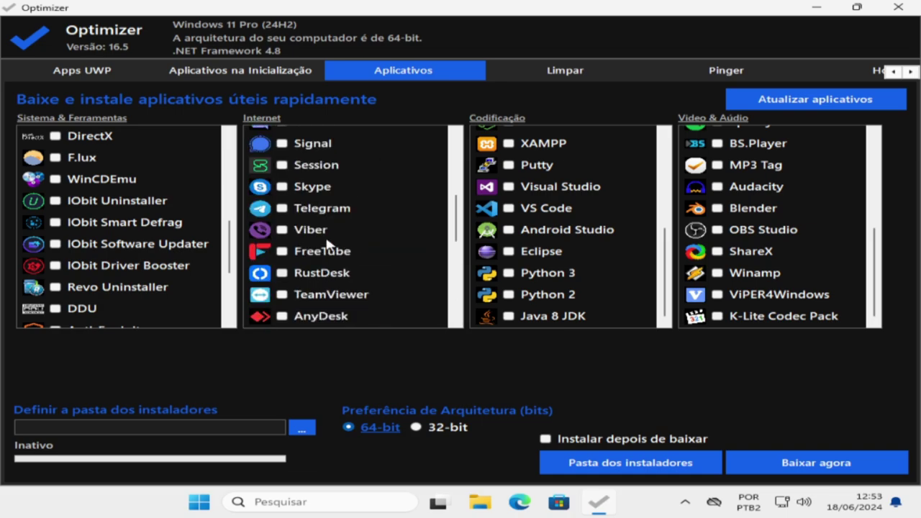
Open Aplicativos na Inicialização and mark SecurityHealth, MicrosoftEdgeAutoLaunch and OneDrive
{"action": "left_click", "coordinate": [297, 72]}
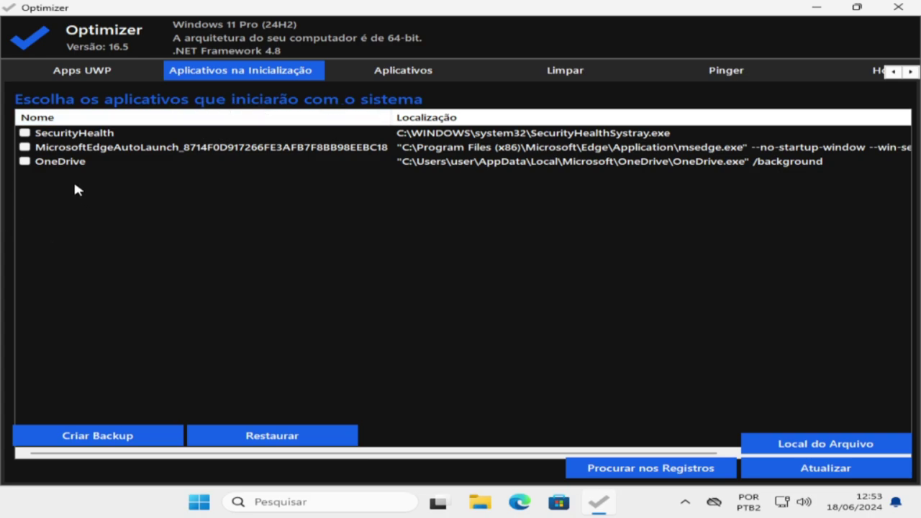
{"action": "left_click", "coordinate": [25, 147]}
{"action": "left_click", "coordinate": [24, 133]}
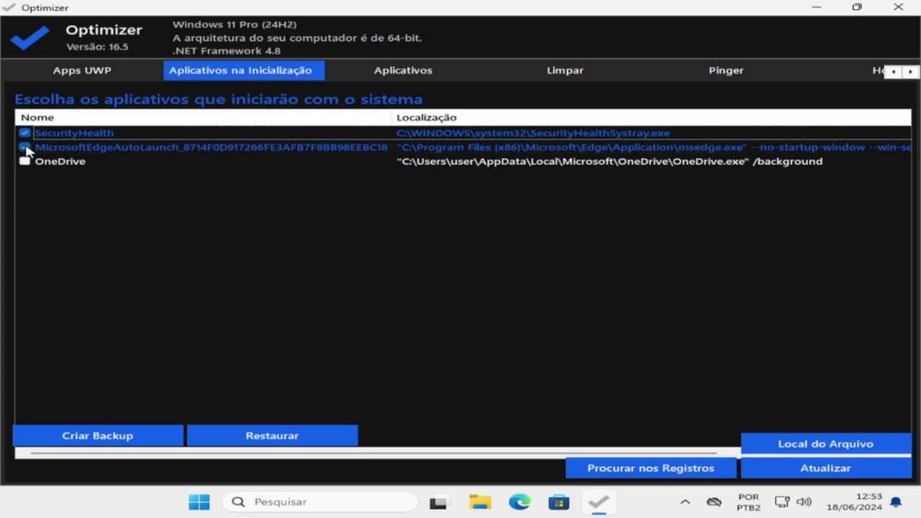
{"action": "left_click", "coordinate": [24, 161]}
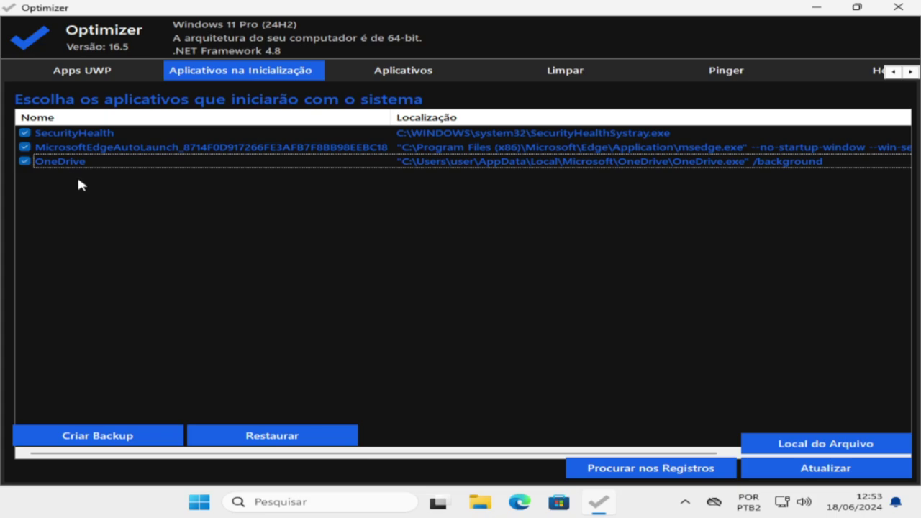
Repeatedly clear and re-mark SecurityHealth in the startup applications list, leaving it marked
{"action": "left_click", "coordinate": [25, 133]}
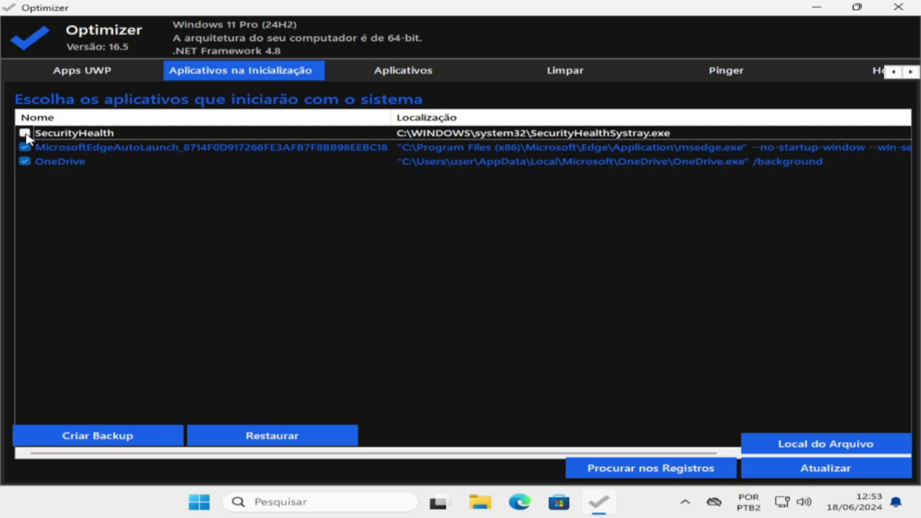
{"action": "left_click", "coordinate": [26, 133]}
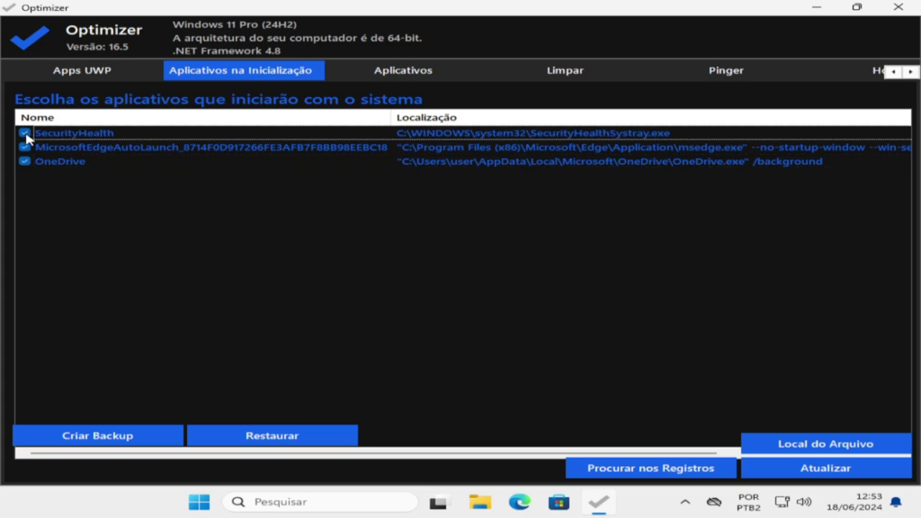
{"action": "left_click", "coordinate": [25, 134]}
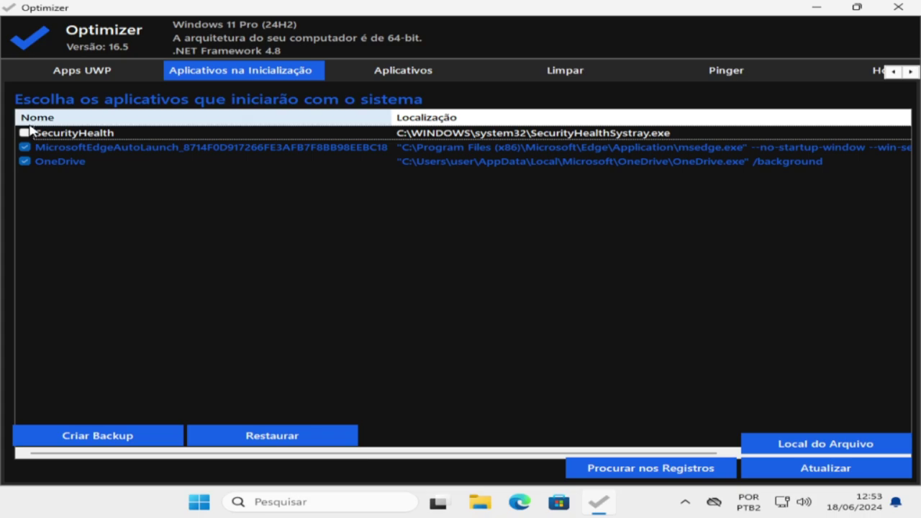
{"action": "left_click", "coordinate": [25, 134]}
{"action": "left_click", "coordinate": [25, 134]}
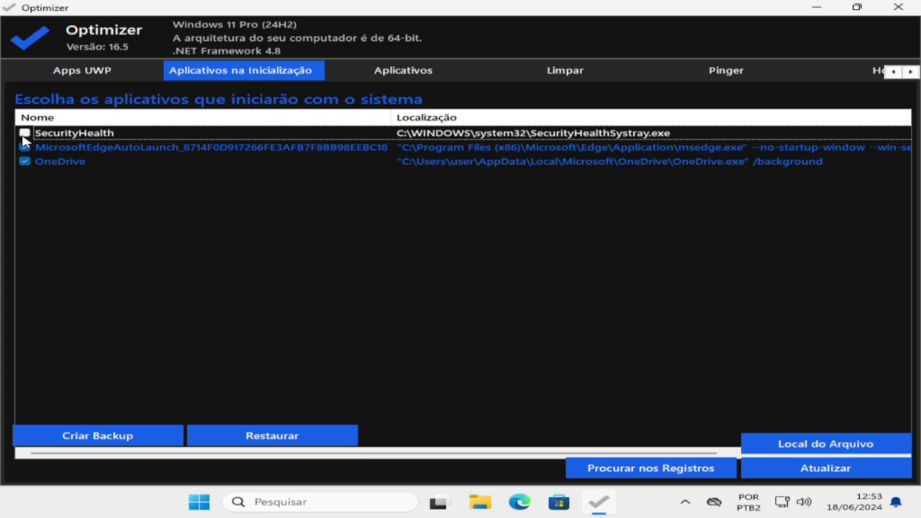
{"action": "left_click", "coordinate": [24, 134]}
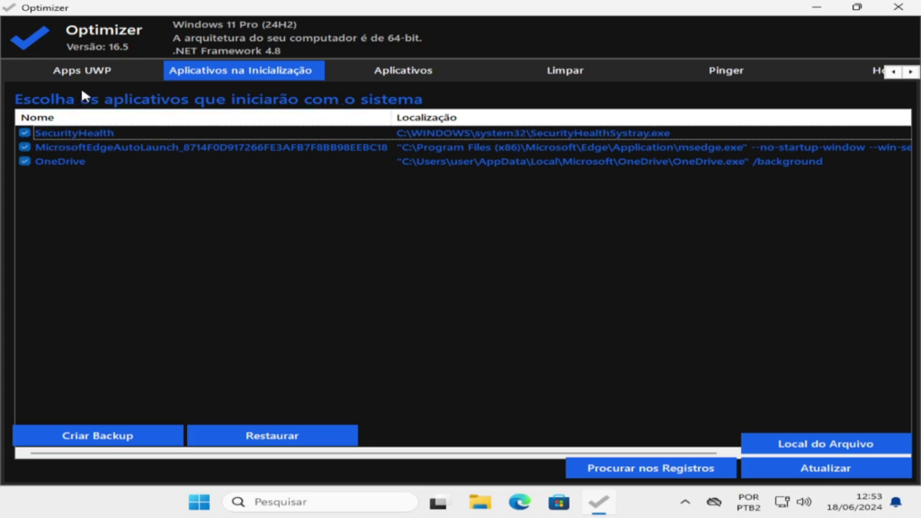
Open Apps UWP, refresh the list of unwanted apps and turn on Selecionar Todos
{"action": "left_click", "coordinate": [107, 71]}
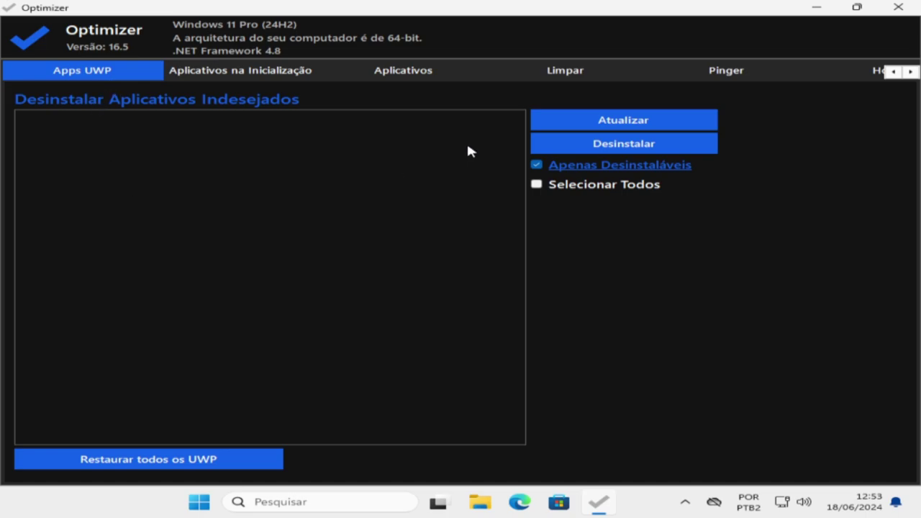
{"action": "left_click", "coordinate": [577, 122]}
{"action": "left_click", "coordinate": [537, 186]}
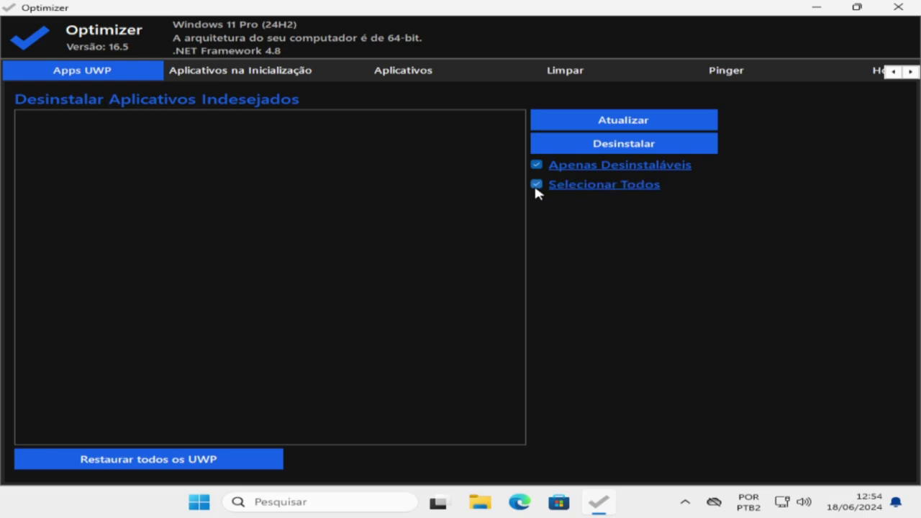
Request restoring all UWP apps but decline it, and turn off Selecionar Todos and Apenas Desinstaláveis
{"action": "left_click", "coordinate": [221, 452]}
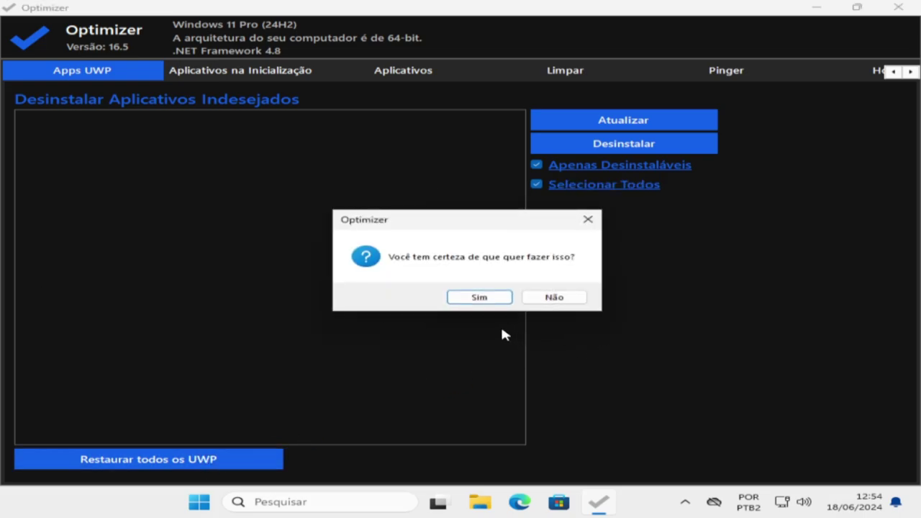
{"action": "left_click", "coordinate": [556, 298]}
{"action": "left_click", "coordinate": [536, 185]}
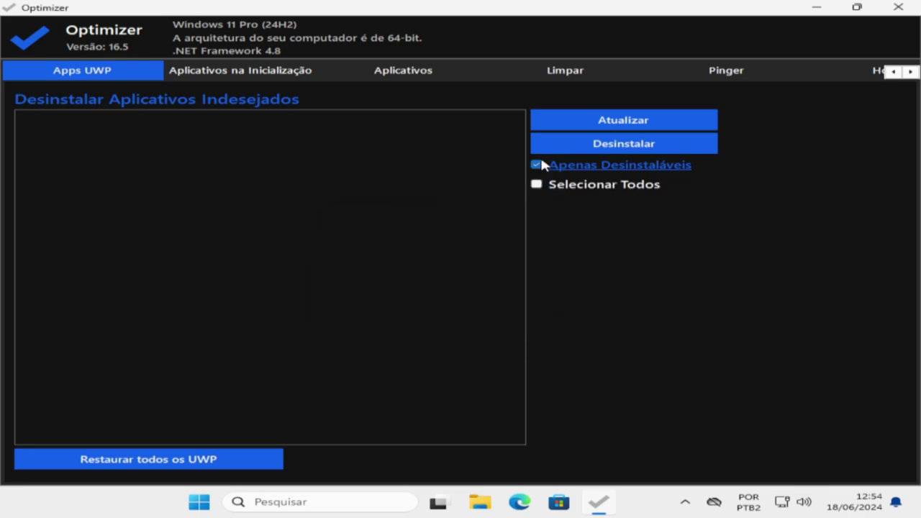
{"action": "left_click", "coordinate": [536, 165]}
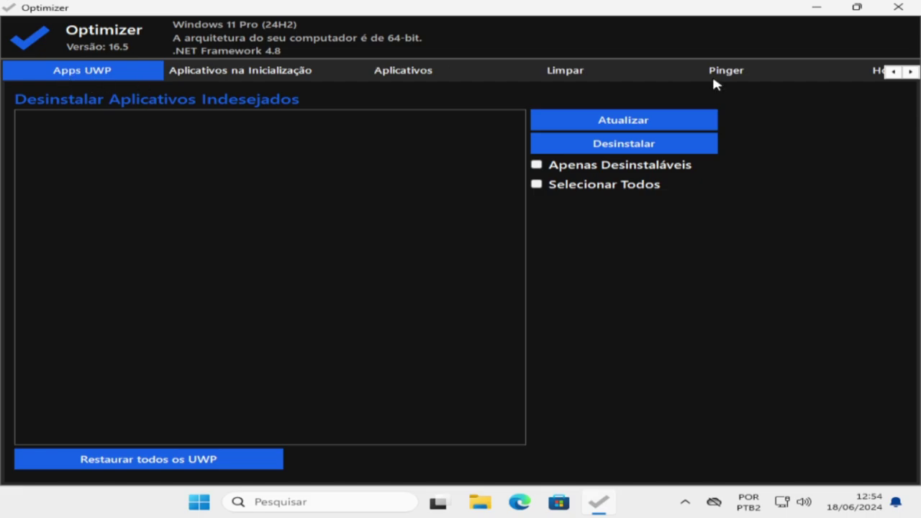
On the Windows 11 page, turn on the remaining Privacidade options, from Aumento de Privacidade to Desativar descoberta de borda, plus Ativar o modo de jogo
{"action": "left_click", "coordinate": [893, 72]}
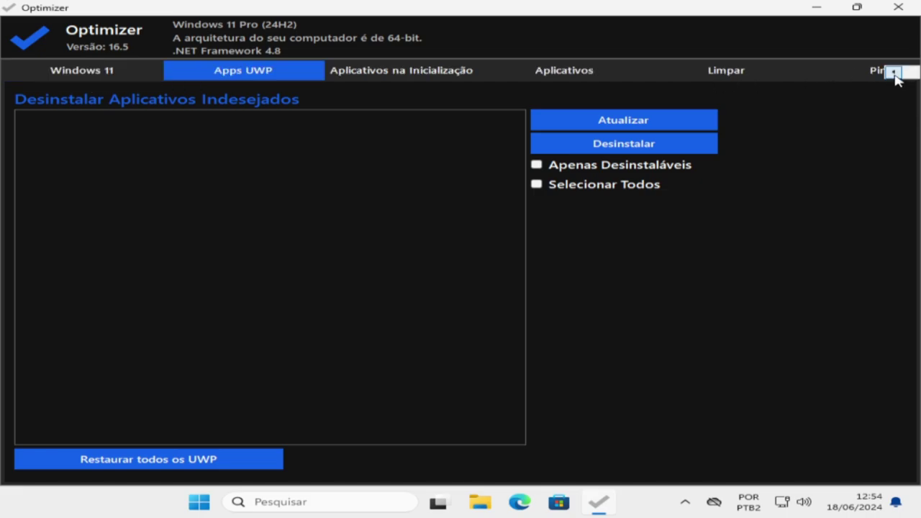
{"action": "left_click", "coordinate": [893, 72]}
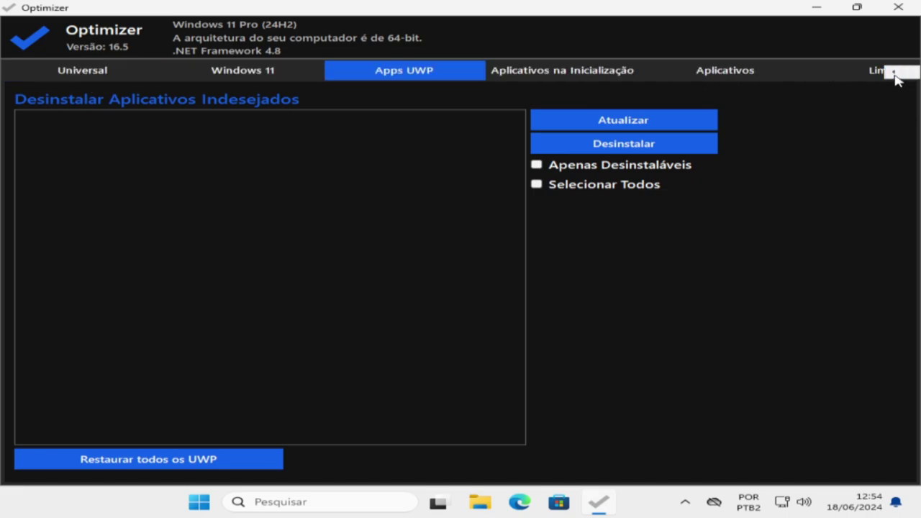
{"action": "left_click", "coordinate": [274, 75]}
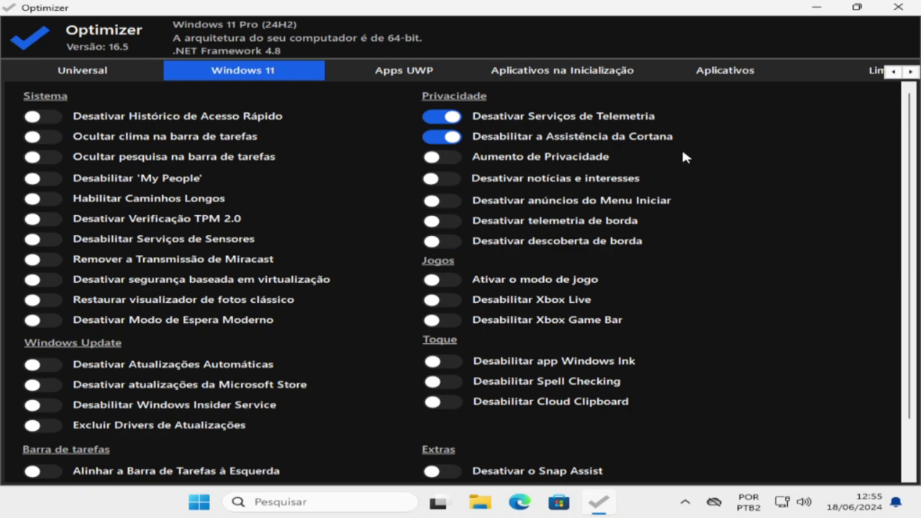
{"action": "left_click", "coordinate": [452, 156]}
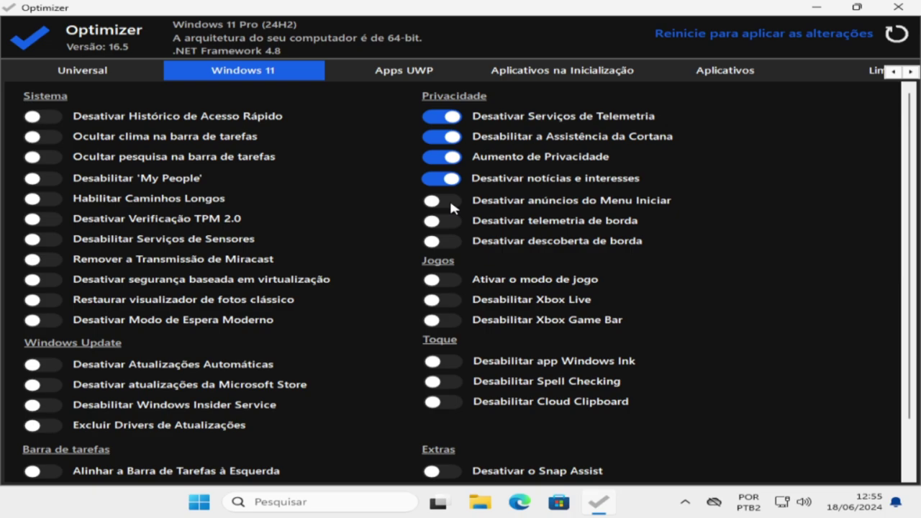
{"action": "left_click", "coordinate": [450, 207]}
{"action": "left_click", "coordinate": [451, 222]}
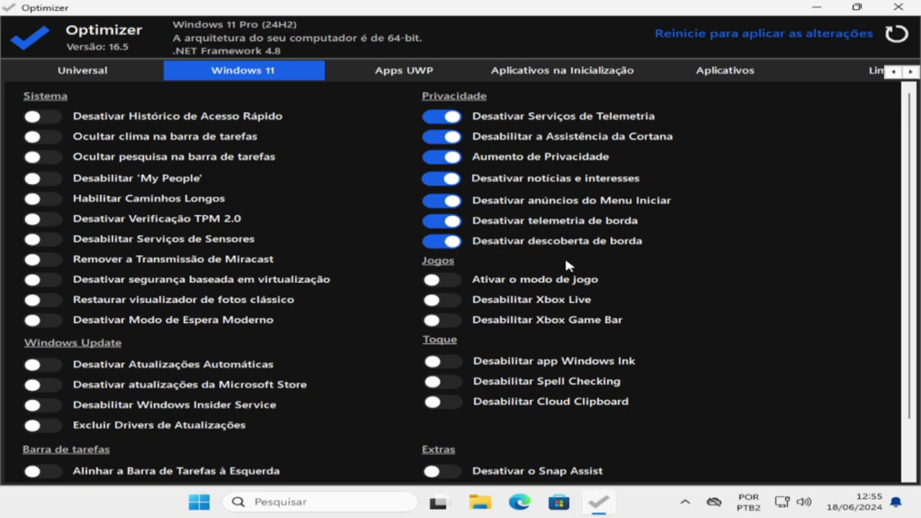
{"action": "scroll", "coordinate": [666, 282], "scroll_direction": "down", "scroll_amount": 2}
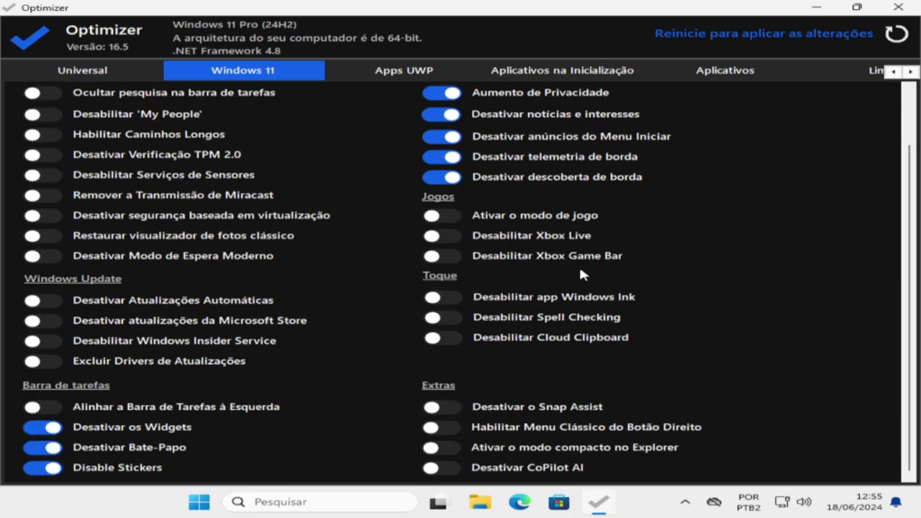
{"action": "left_click", "coordinate": [450, 214]}
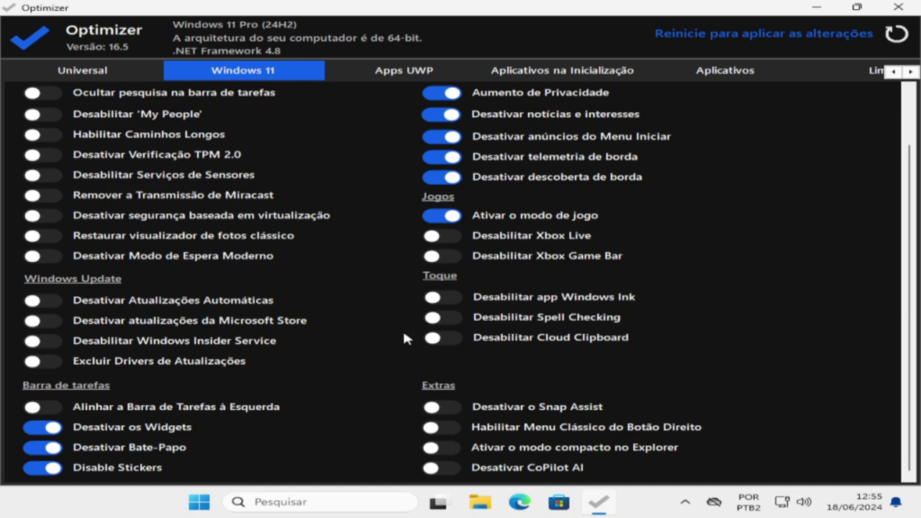
Turn off Desativar os Widgets, Desativar Bate-Papo and Disable Stickers under Barra de tarefas, and show the taskbar's hidden icons
{"action": "left_click", "coordinate": [36, 428]}
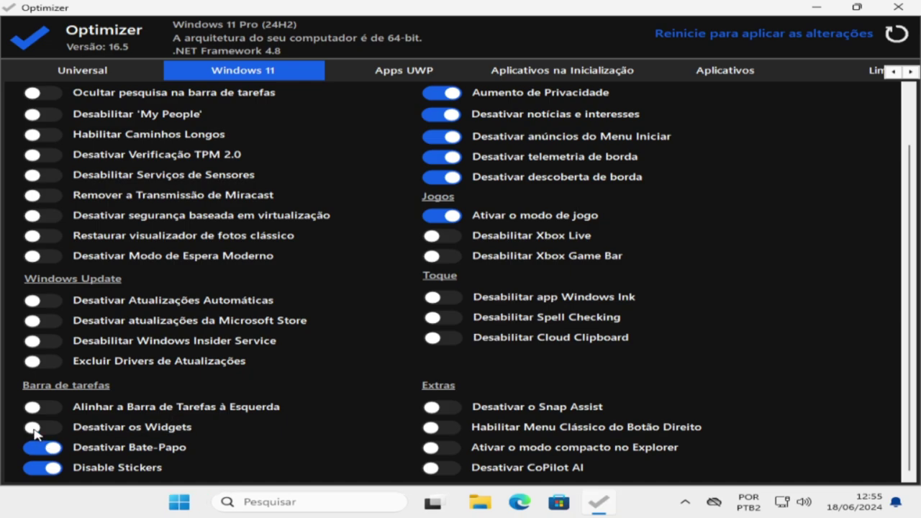
{"action": "left_click", "coordinate": [36, 449]}
{"action": "left_click", "coordinate": [36, 470]}
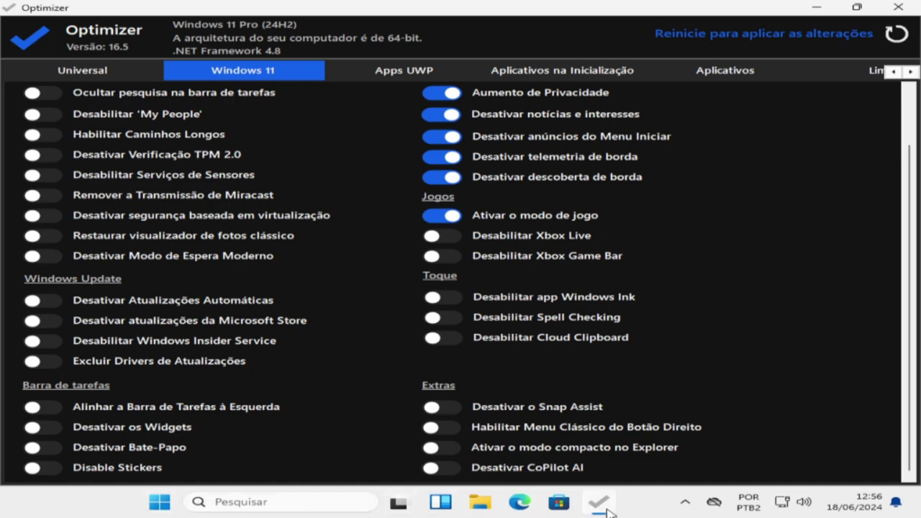
{"action": "left_click", "coordinate": [687, 504]}
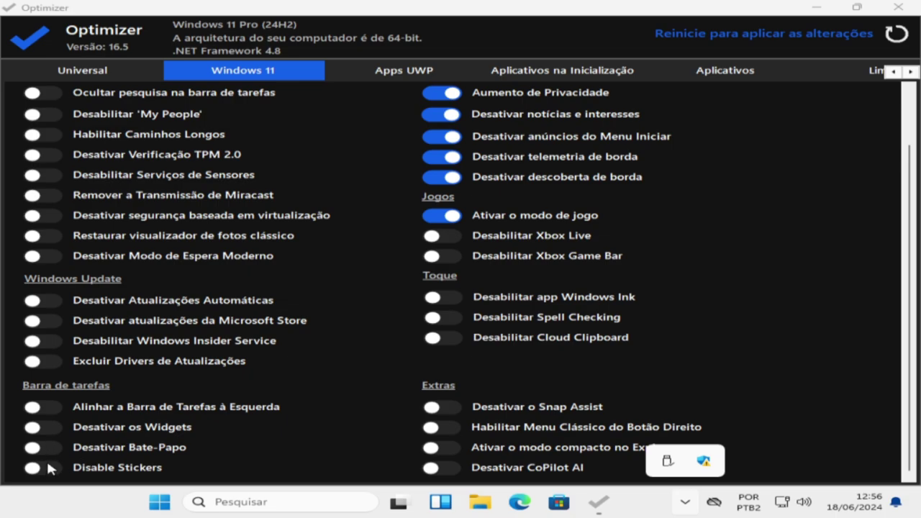
Turn on Desabilitar Xbox Live and Desabilitar Xbox Game Bar under Jogos, and all three options under Toque
{"action": "left_click", "coordinate": [444, 231]}
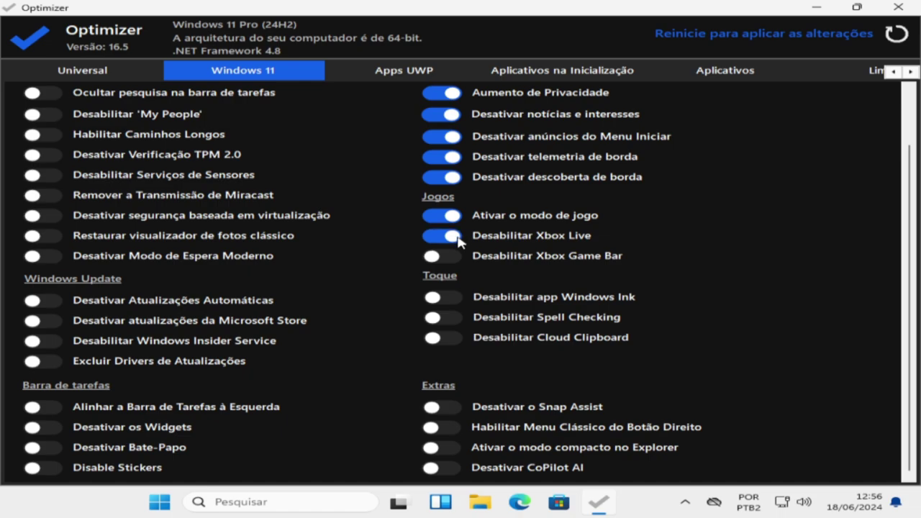
{"action": "left_click", "coordinate": [453, 255]}
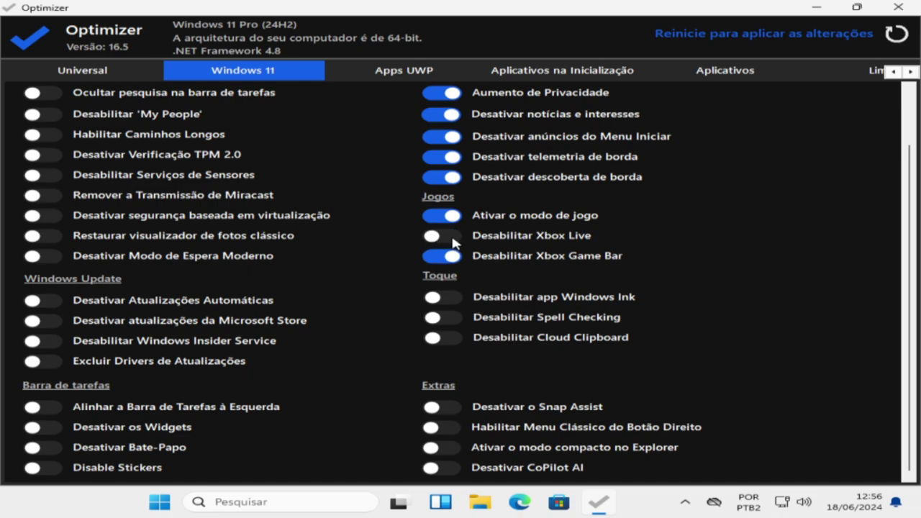
{"action": "left_click", "coordinate": [455, 238]}
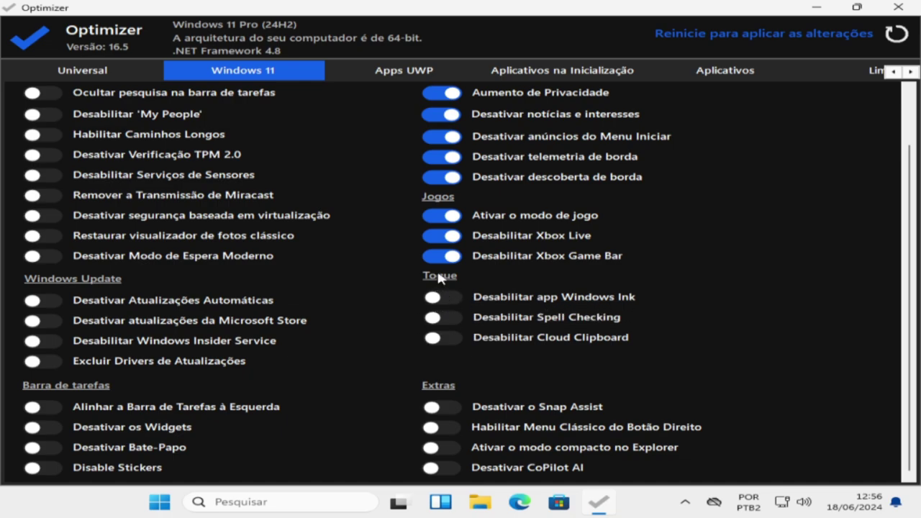
{"action": "left_click", "coordinate": [446, 316]}
{"action": "left_click", "coordinate": [451, 301]}
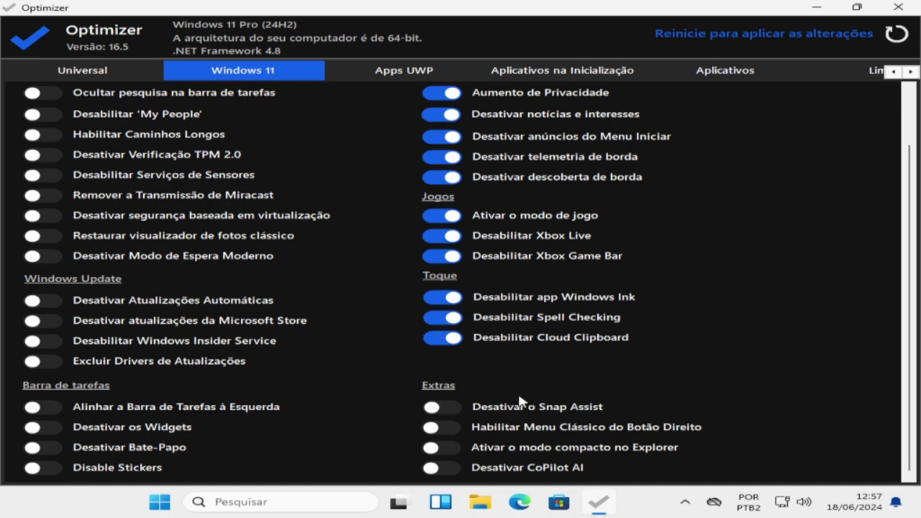
Turn on Desativar o Snap Assist, Habilitar Menu Clássico do Botão Direito and Ativar o modo compacto no Explorer, and open File Explorer
{"action": "left_click", "coordinate": [446, 405]}
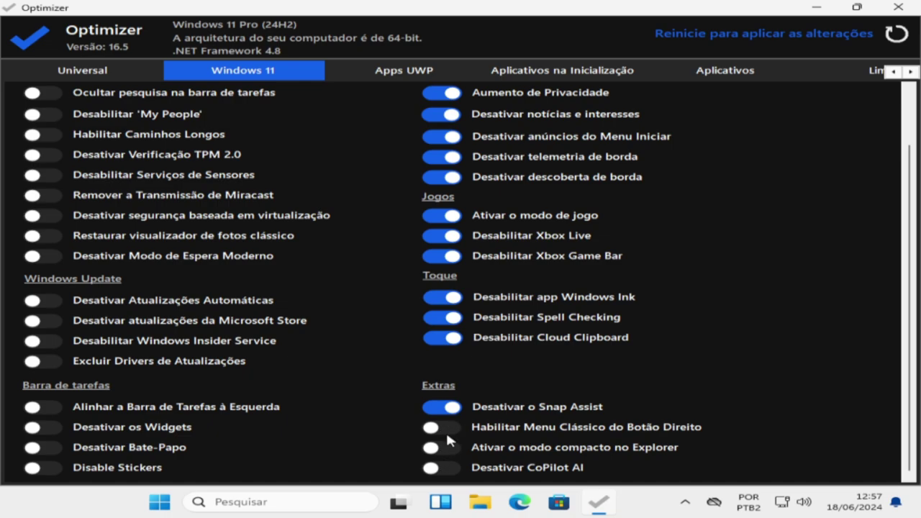
{"action": "left_click", "coordinate": [449, 424]}
{"action": "left_click", "coordinate": [449, 447]}
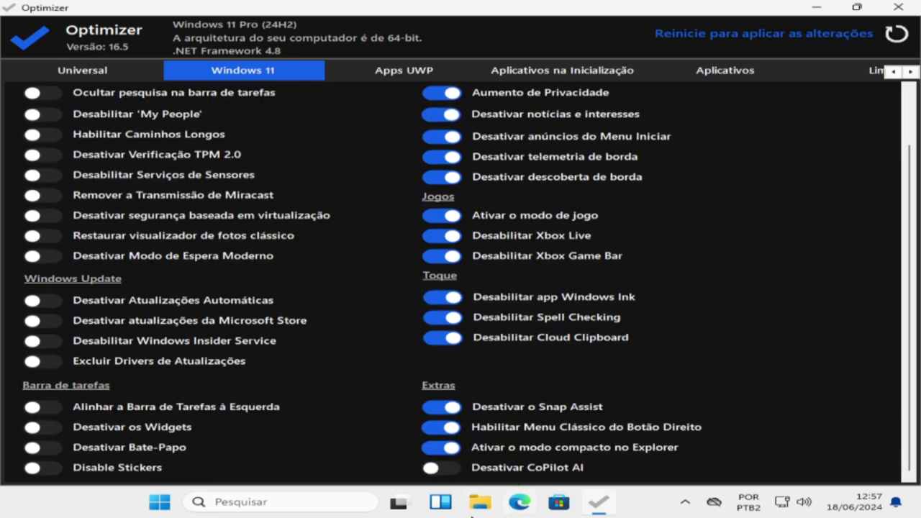
{"action": "left_click", "coordinate": [482, 505]}
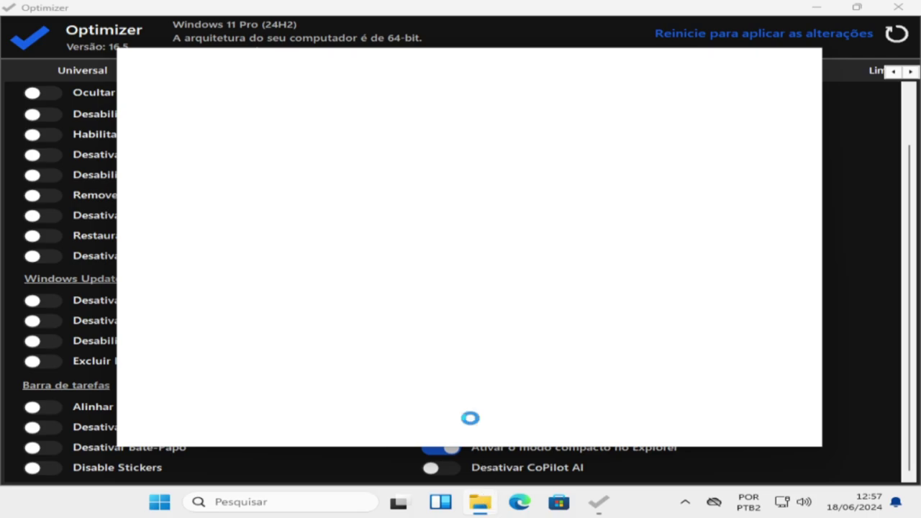
Turn on Desativar CoPilot AI under Extras and review the other options on the Windows 11 page
{"action": "left_click", "coordinate": [440, 468]}
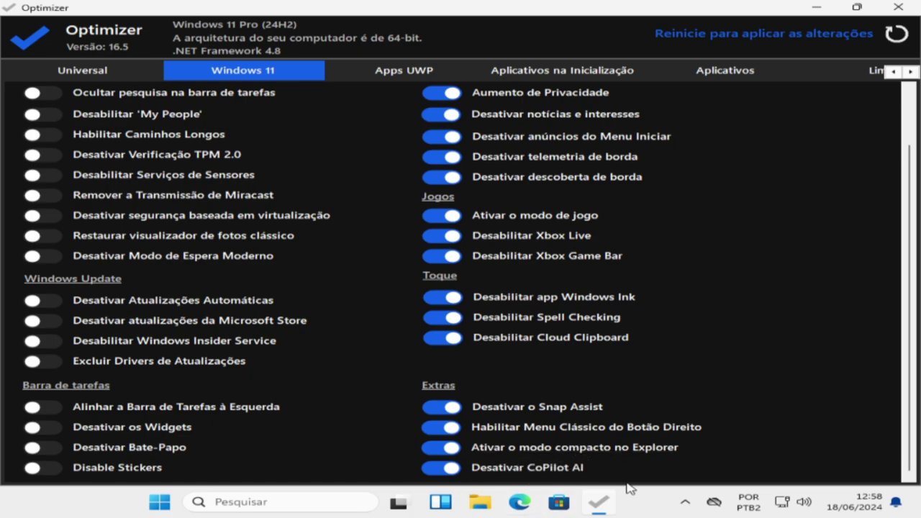
{"action": "scroll", "coordinate": [189, 412], "scroll_direction": "up", "scroll_amount": 2}
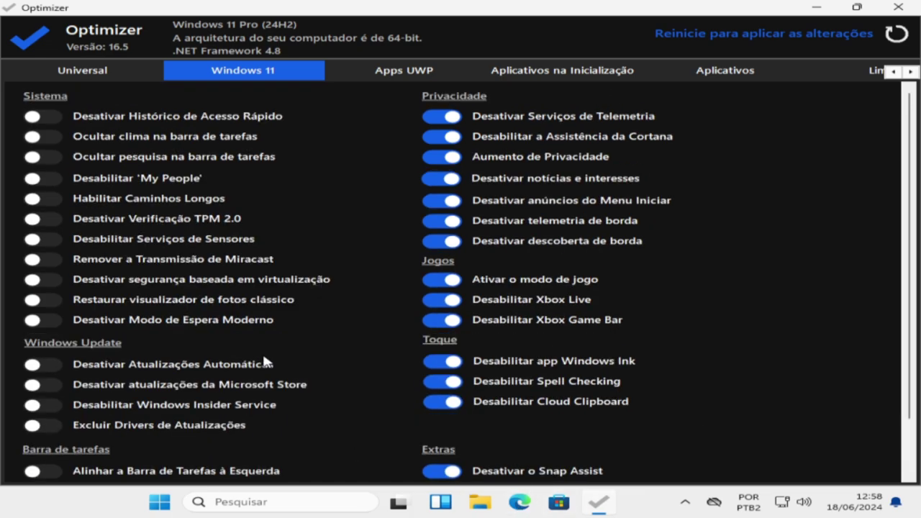
{"action": "scroll", "coordinate": [158, 381], "scroll_direction": "down", "scroll_amount": 2}
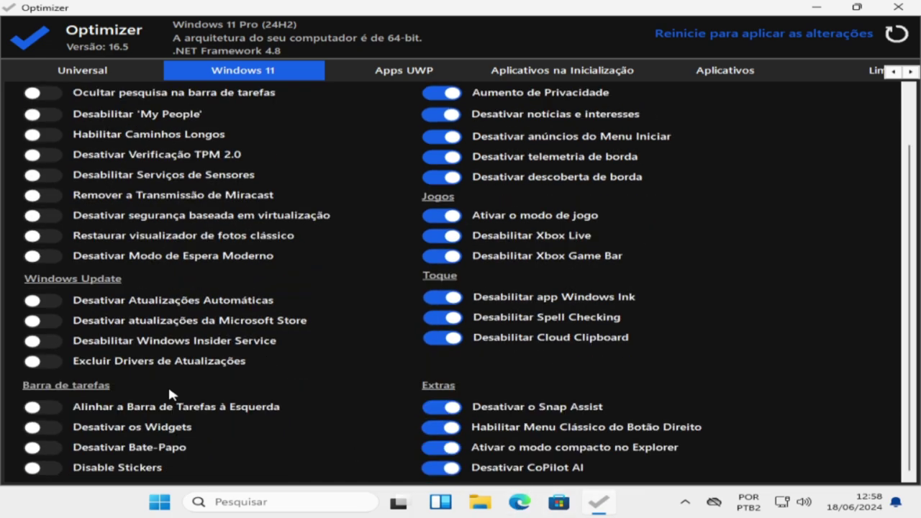
Under Barra de tarefas, turn on Disable Stickers, Desativar Bate-Papo, Desativar os Widgets and Alinhar a Barra de Tarefas à Esquerda
{"action": "left_click", "coordinate": [55, 471]}
{"action": "left_click", "coordinate": [56, 446]}
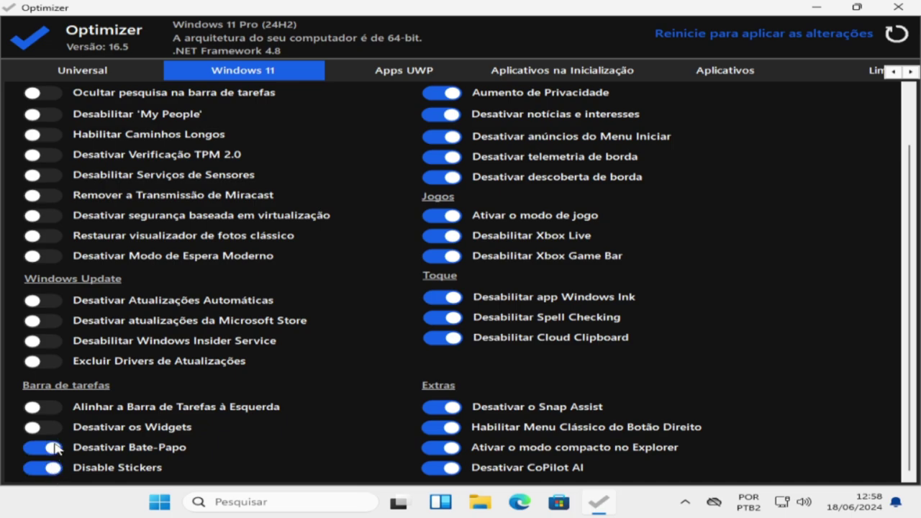
{"action": "left_click", "coordinate": [52, 427]}
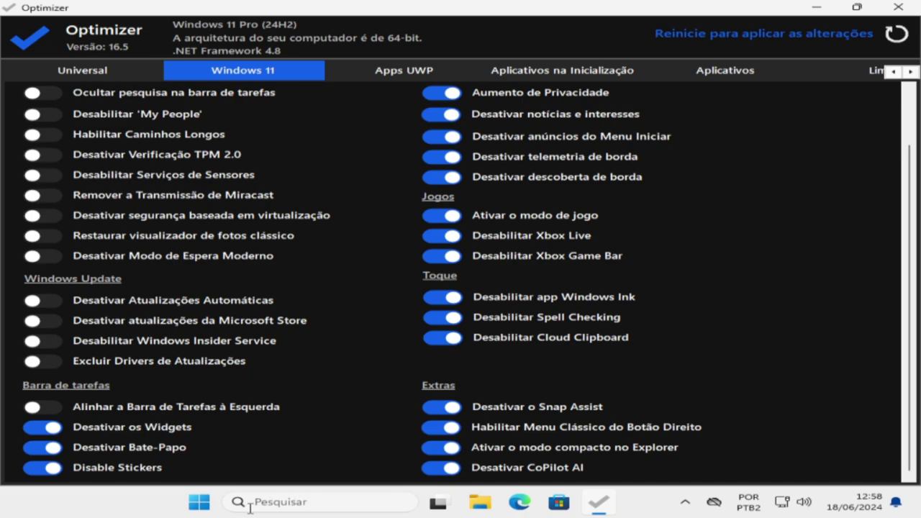
{"action": "left_click", "coordinate": [52, 428]}
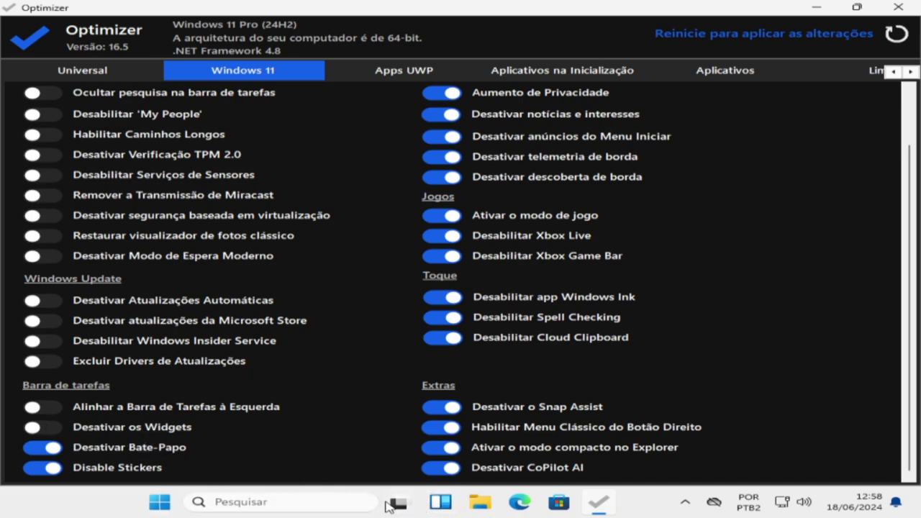
{"action": "left_click", "coordinate": [60, 426]}
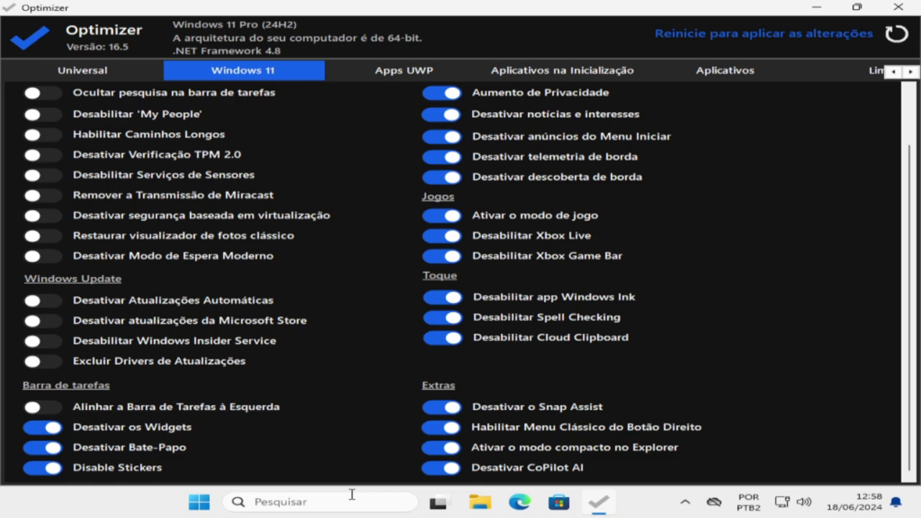
{"action": "left_click", "coordinate": [57, 407]}
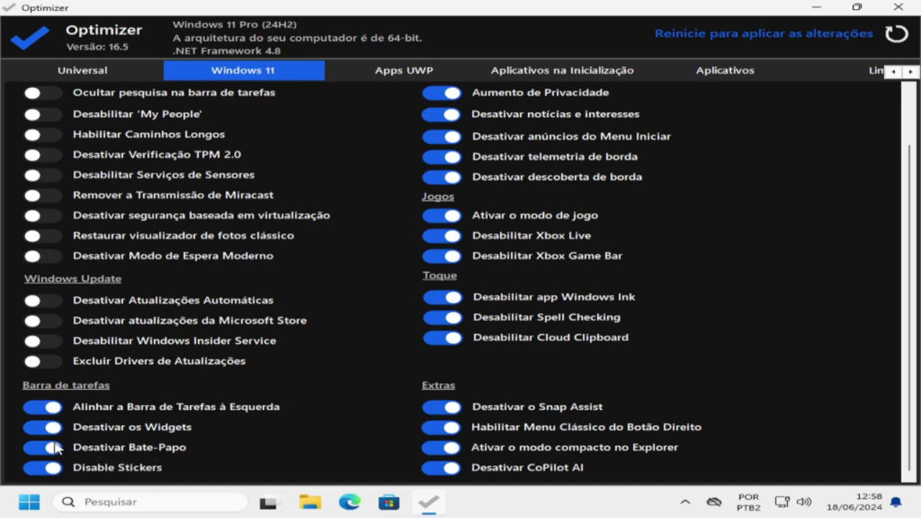
Under Windows Update, turn on Excluir Drivers de Atualizações, Desabilitar Windows Insider Service and Desativar Atualizações Automáticas
{"action": "left_click", "coordinate": [49, 357]}
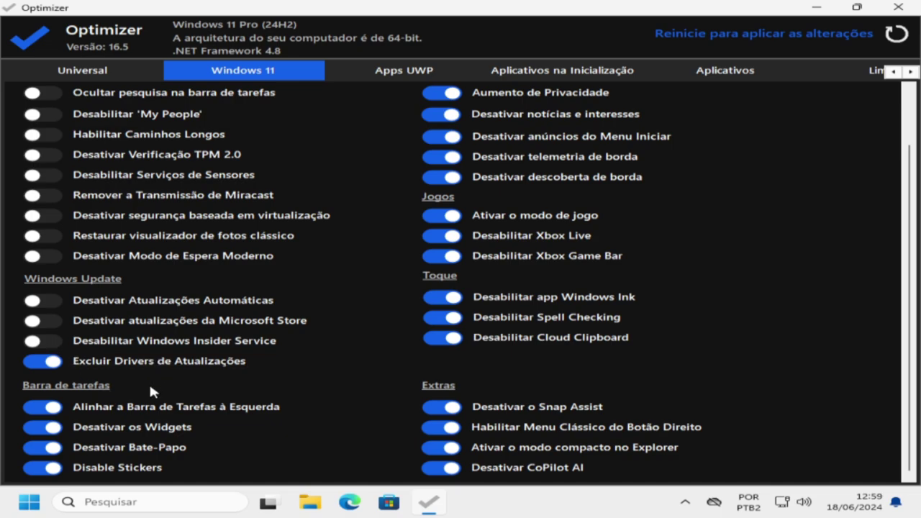
{"action": "left_click", "coordinate": [43, 362]}
{"action": "left_click", "coordinate": [48, 362]}
{"action": "left_click", "coordinate": [53, 338]}
{"action": "left_click", "coordinate": [55, 319]}
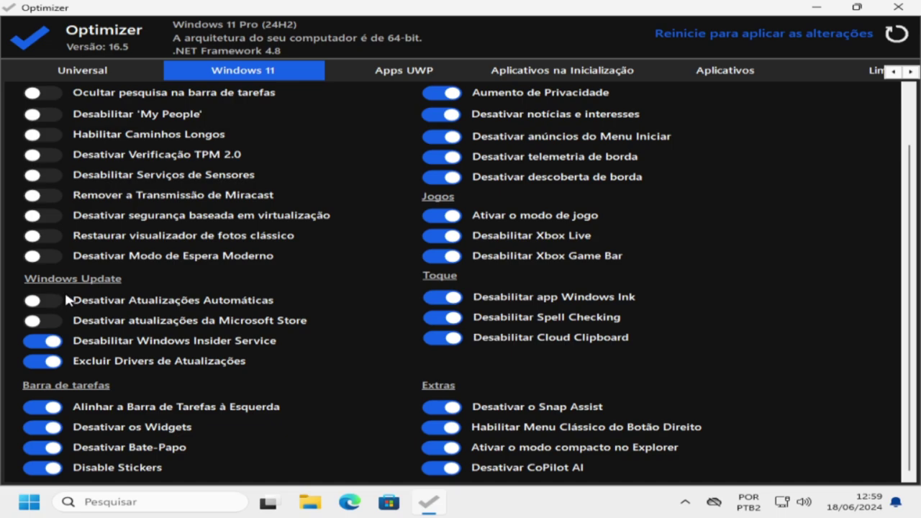
{"action": "left_click", "coordinate": [56, 299]}
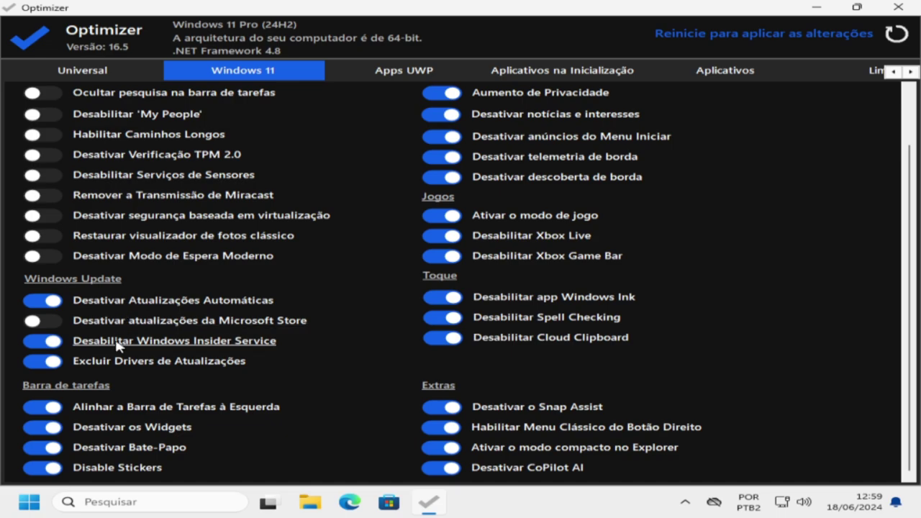
Switch Desativar Histórico de Acesso Rápido on and off to compare the taskbar, and briefly view Task View
{"action": "scroll", "coordinate": [207, 344], "scroll_direction": "up", "scroll_amount": 1}
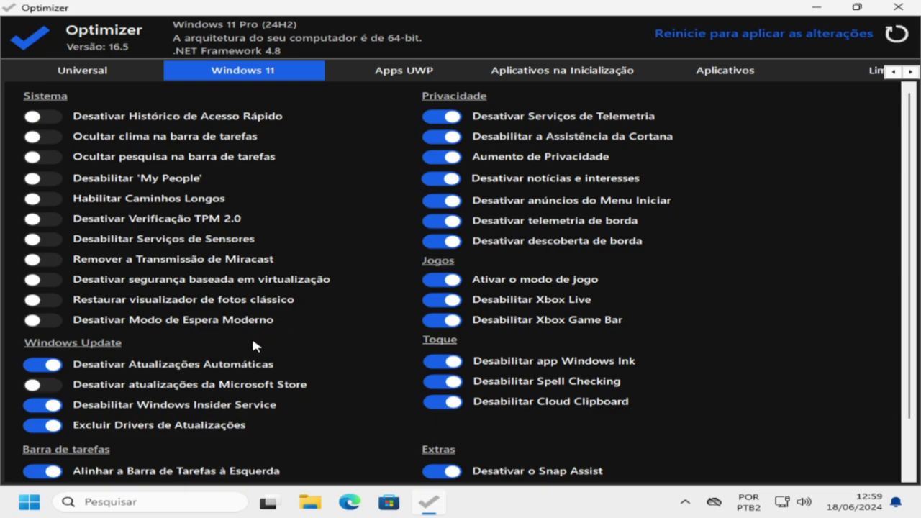
{"action": "left_click", "coordinate": [46, 117]}
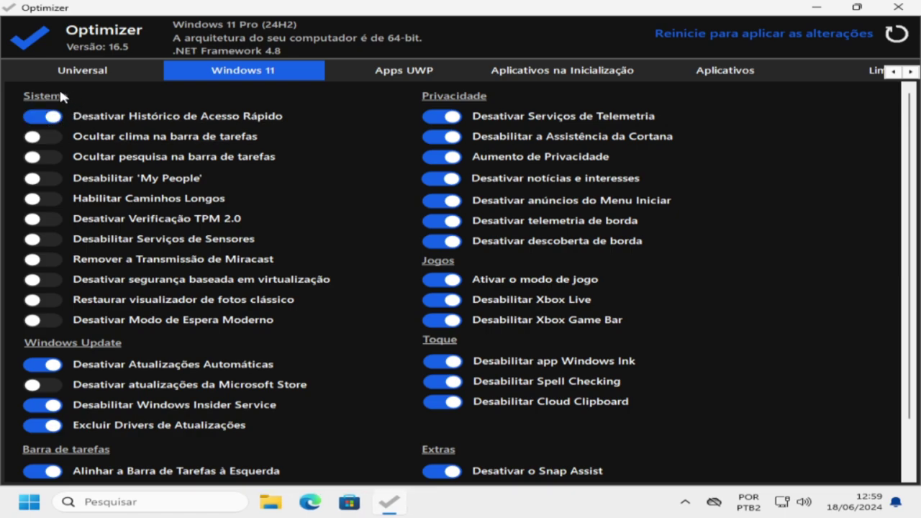
{"action": "left_click", "coordinate": [44, 116]}
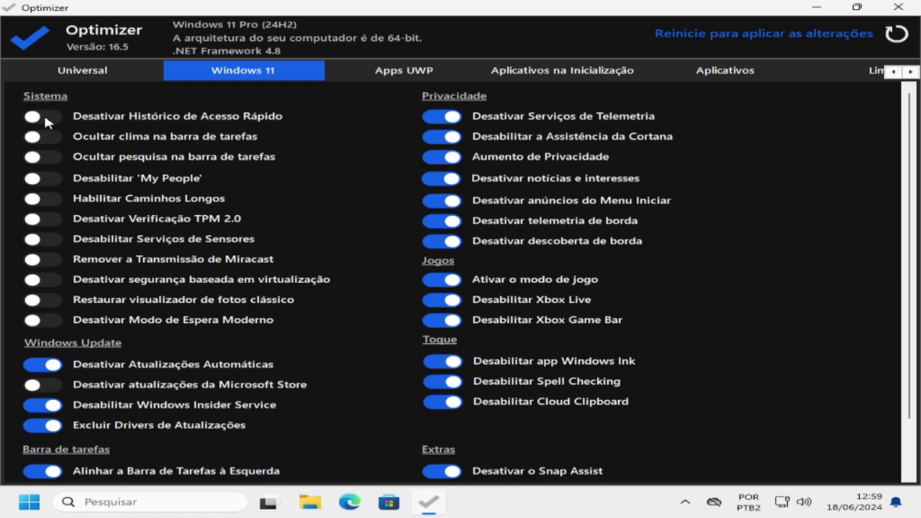
{"action": "left_click", "coordinate": [44, 118]}
{"action": "left_click", "coordinate": [44, 117]}
{"action": "left_click", "coordinate": [45, 116]}
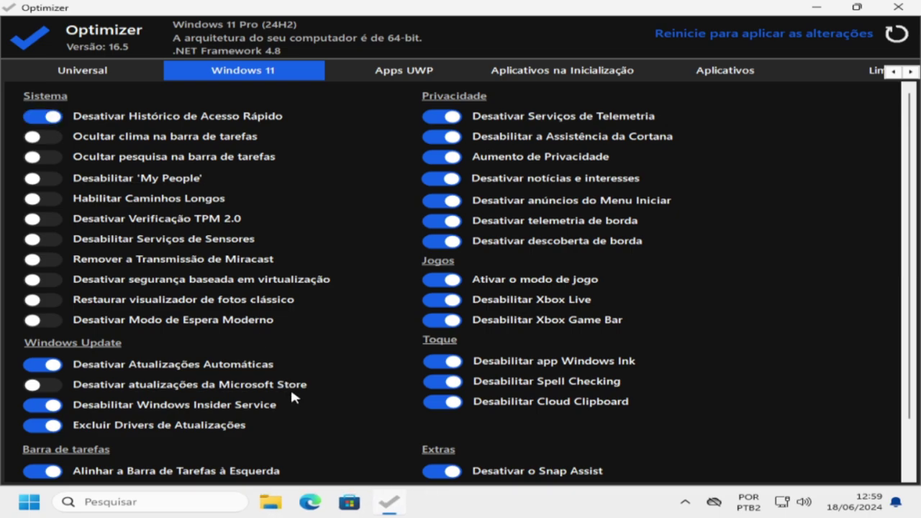
{"action": "left_click", "coordinate": [43, 116]}
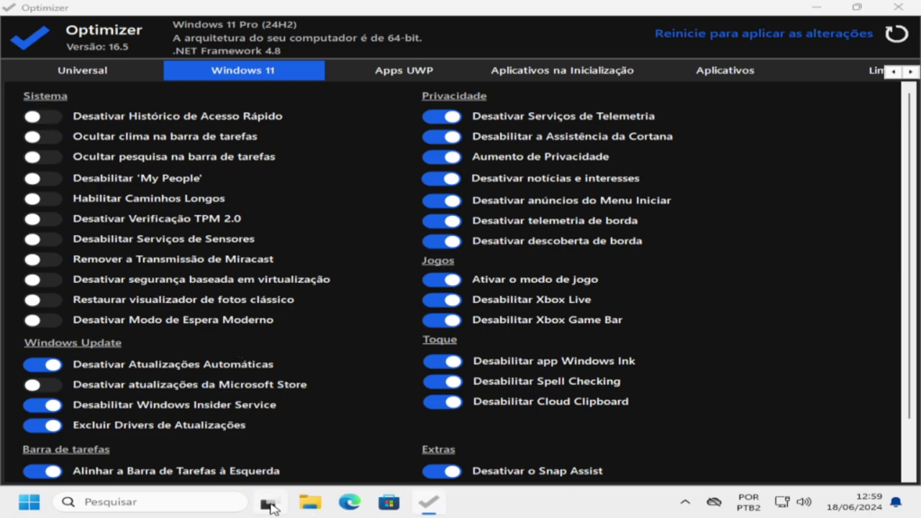
{"action": "left_click", "coordinate": [270, 504]}
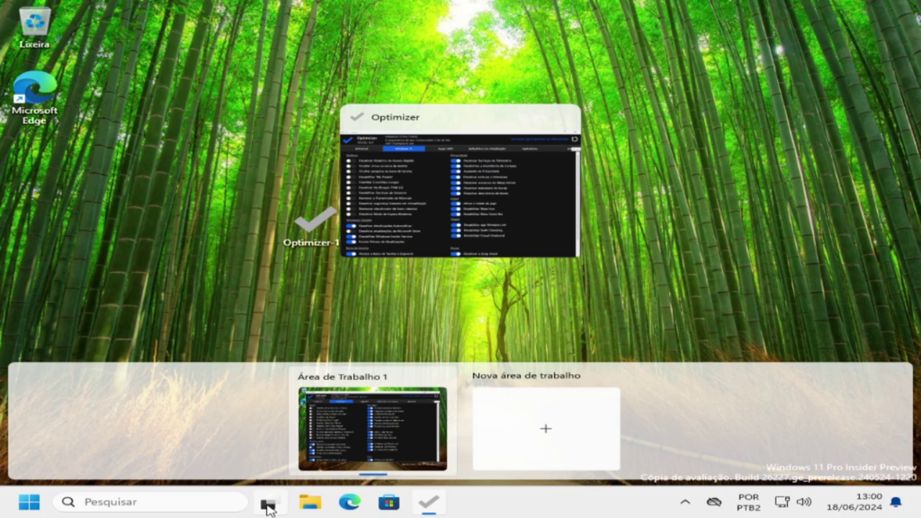
{"action": "left_click", "coordinate": [342, 456]}
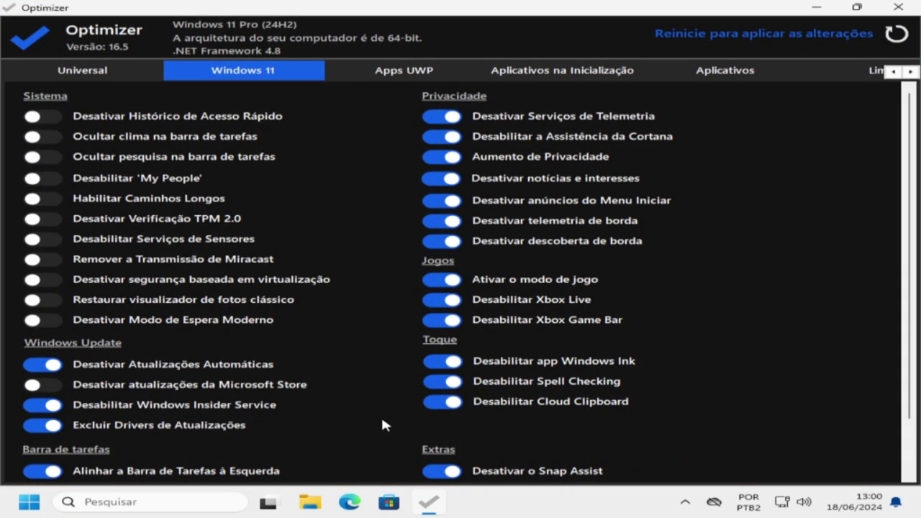
Under Sistema, turn on Desativar Histórico de Acesso Rápido, Ocultar clima na barra de tarefas and Ocultar pesquisa na barra de tarefas
{"action": "scroll", "coordinate": [68, 148], "scroll_direction": "down", "scroll_amount": 1}
{"action": "scroll", "coordinate": [82, 216], "scroll_direction": "up", "scroll_amount": 1}
{"action": "left_click", "coordinate": [43, 117]}
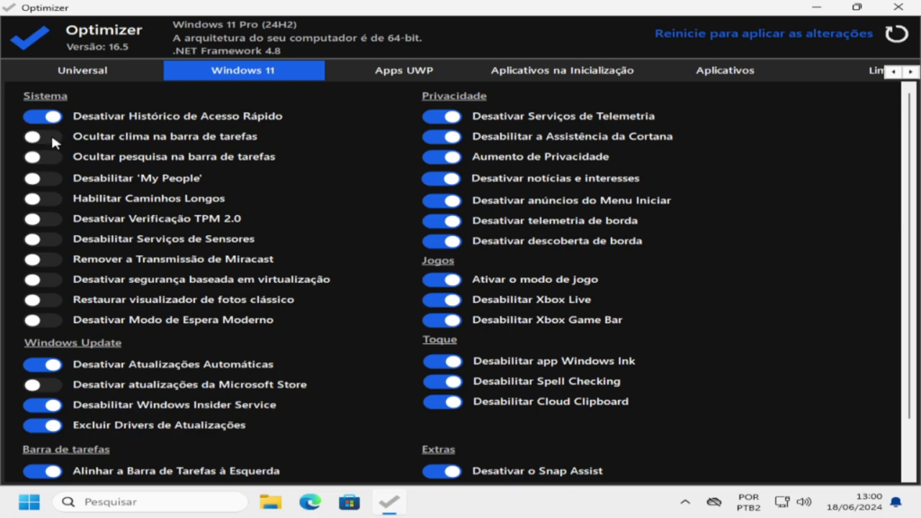
{"action": "left_click", "coordinate": [51, 134]}
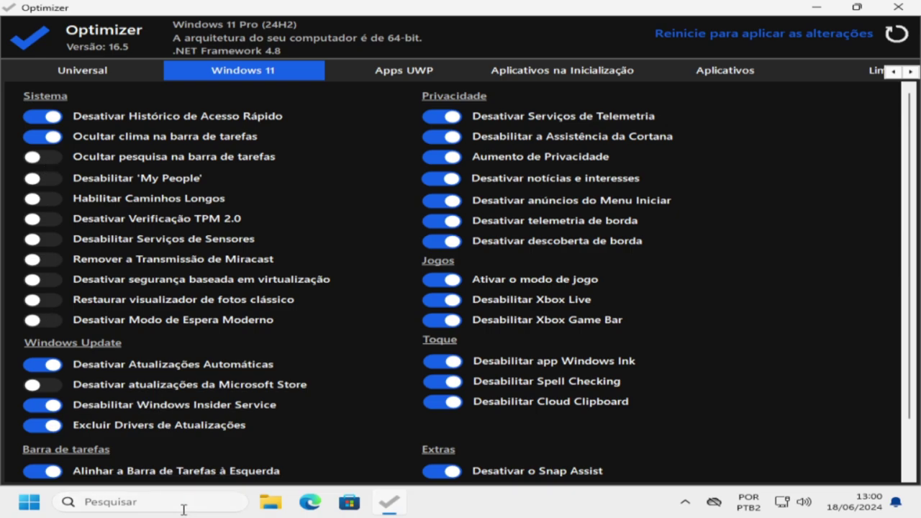
{"action": "left_click", "coordinate": [44, 157]}
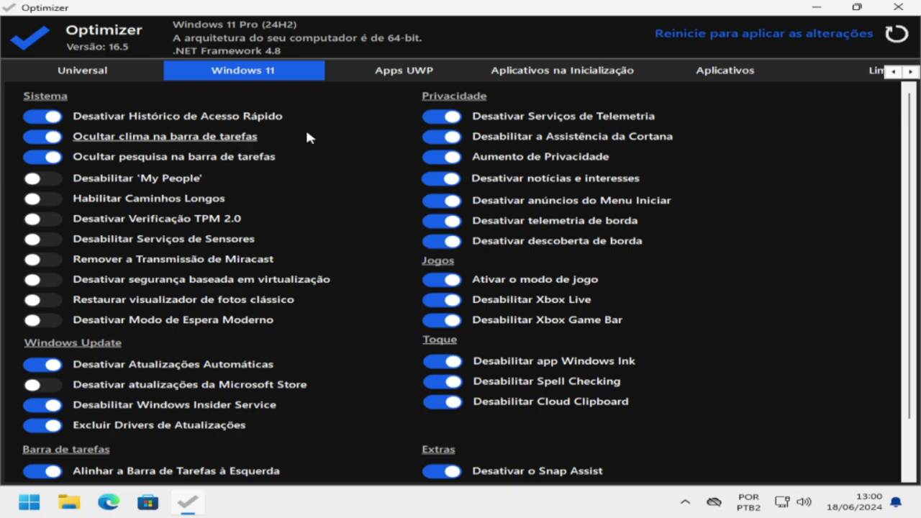
On the Aplicativos page, look through the Sistema & Ferramentas apps and select OpenShell
{"action": "left_click", "coordinate": [911, 72]}
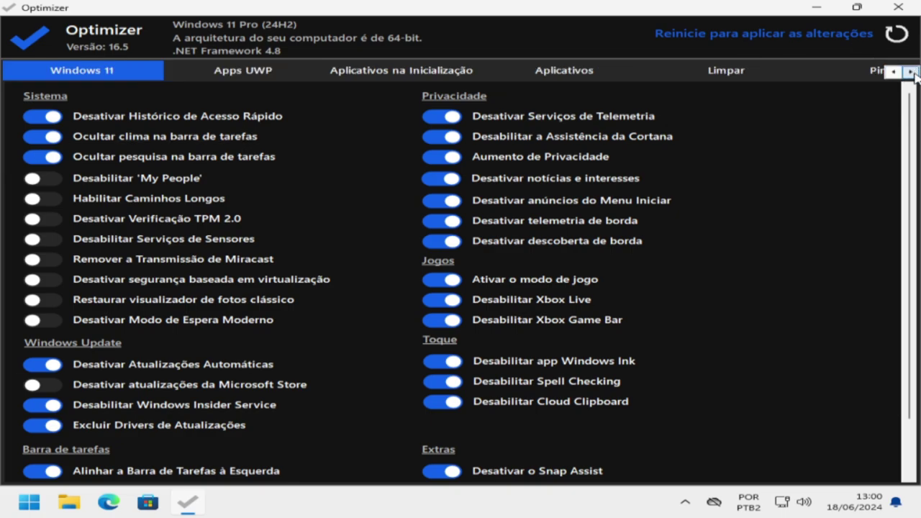
{"action": "left_click", "coordinate": [911, 72]}
{"action": "left_click", "coordinate": [404, 77]}
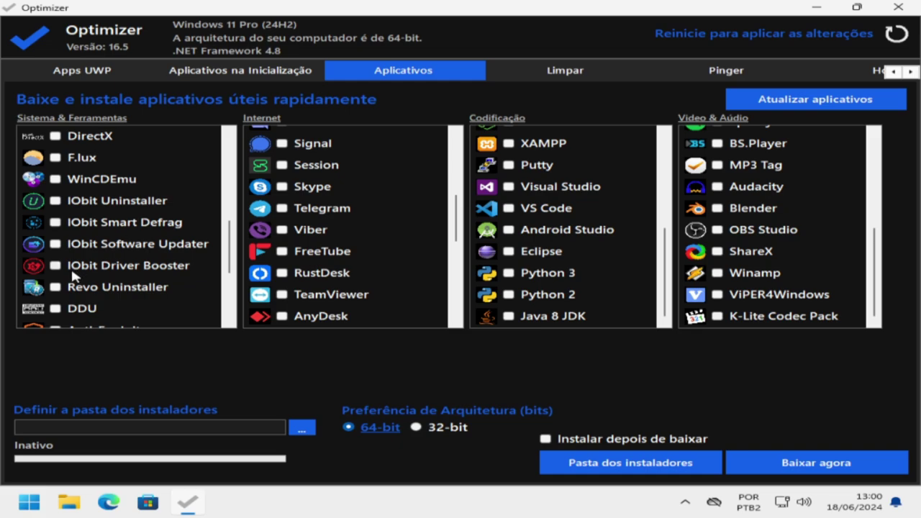
{"action": "scroll", "coordinate": [85, 281], "scroll_direction": "up", "scroll_amount": 3}
{"action": "scroll", "coordinate": [89, 289], "scroll_direction": "down", "scroll_amount": 6}
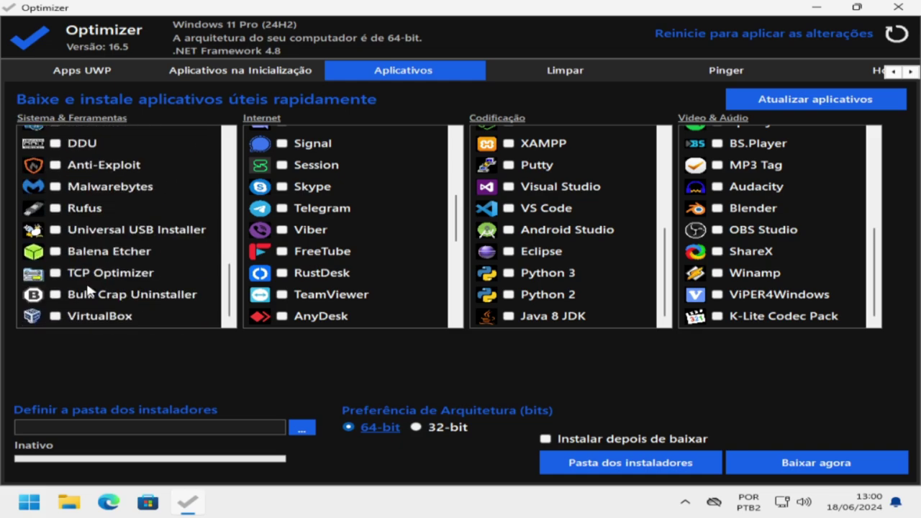
{"action": "scroll", "coordinate": [88, 288], "scroll_direction": "up", "scroll_amount": 2}
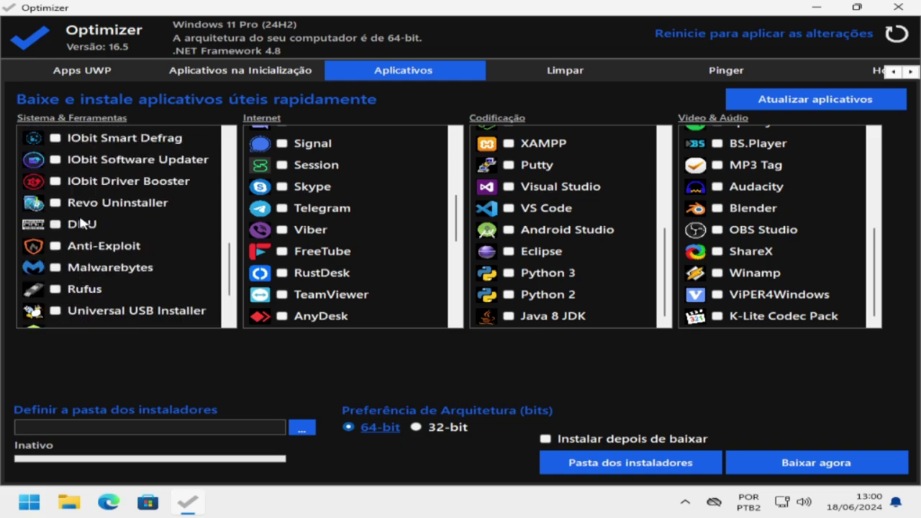
{"action": "scroll", "coordinate": [81, 224], "scroll_direction": "up", "scroll_amount": 3}
{"action": "scroll", "coordinate": [86, 230], "scroll_direction": "up", "scroll_amount": 3}
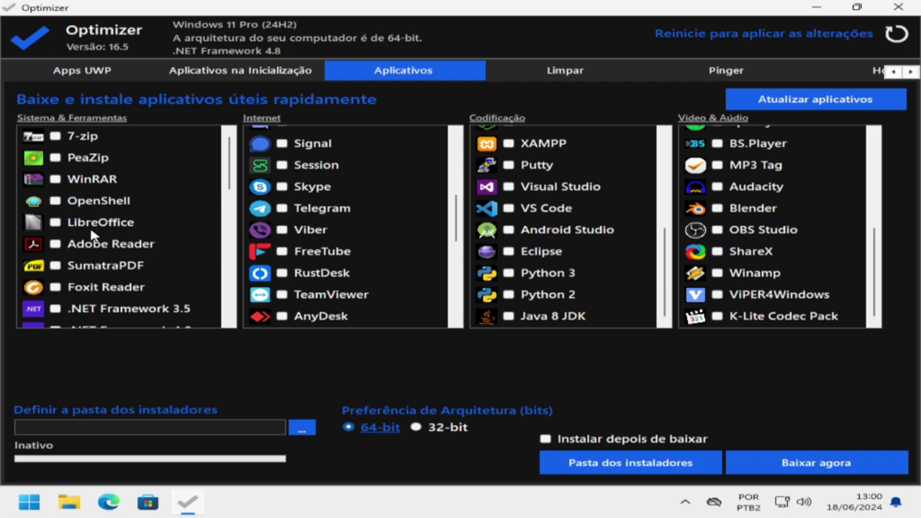
{"action": "left_click", "coordinate": [55, 202]}
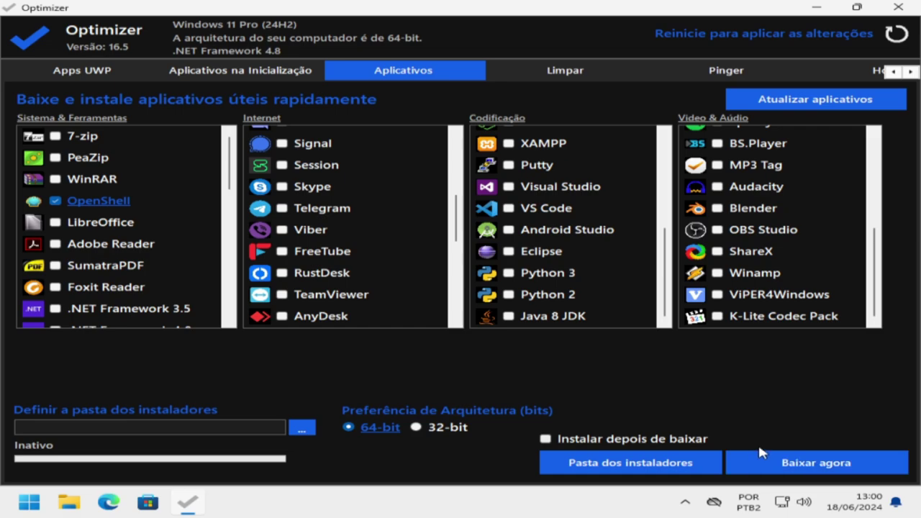
Try to download OpenShell without an installers folder, and set the installers folder to Downloads
{"action": "left_click", "coordinate": [774, 463]}
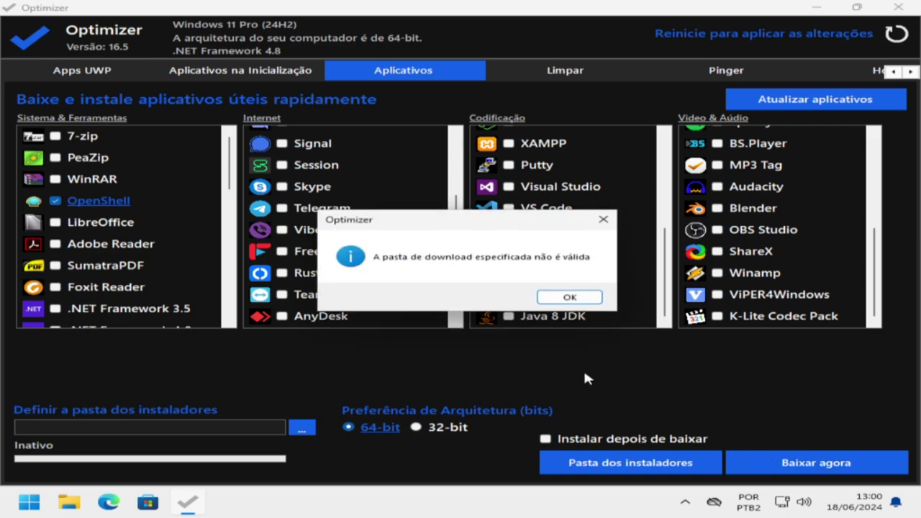
{"action": "left_click", "coordinate": [568, 297]}
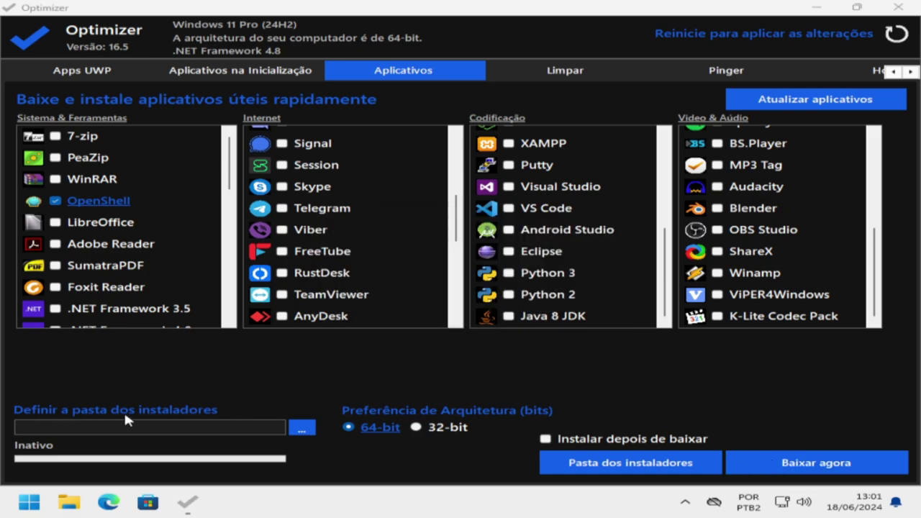
{"action": "left_click", "coordinate": [302, 427]}
{"action": "left_click", "coordinate": [382, 280]}
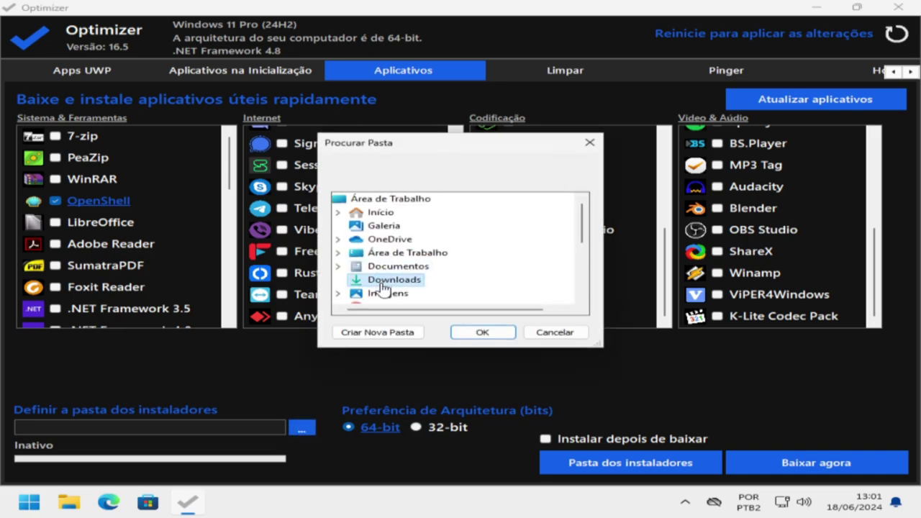
{"action": "left_click", "coordinate": [475, 332]}
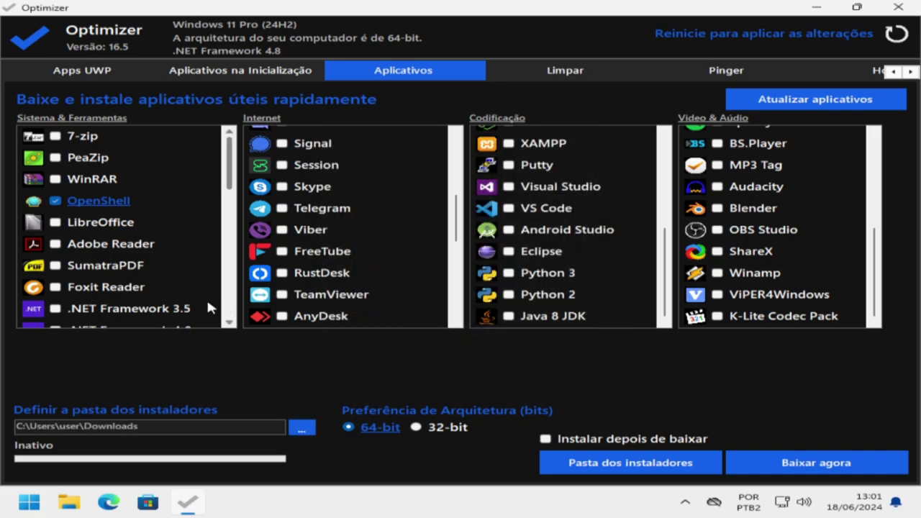
Download OpenShell with Instalar depois de baixar enabled, and open File Explorer
{"action": "left_click", "coordinate": [55, 200]}
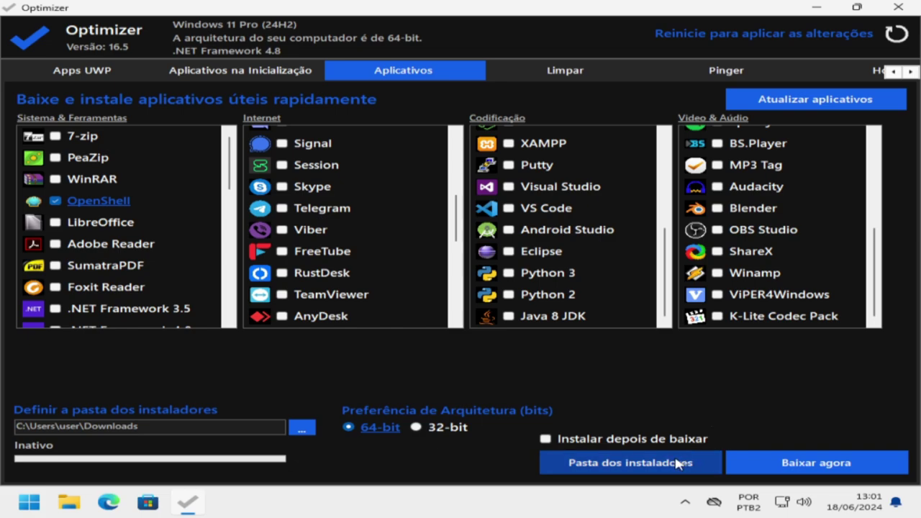
{"action": "left_click", "coordinate": [547, 439]}
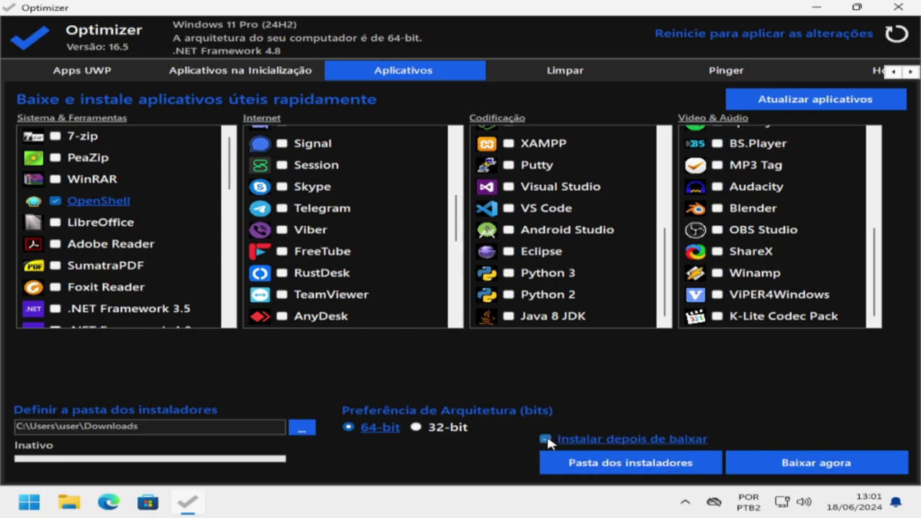
{"action": "left_click", "coordinate": [810, 464]}
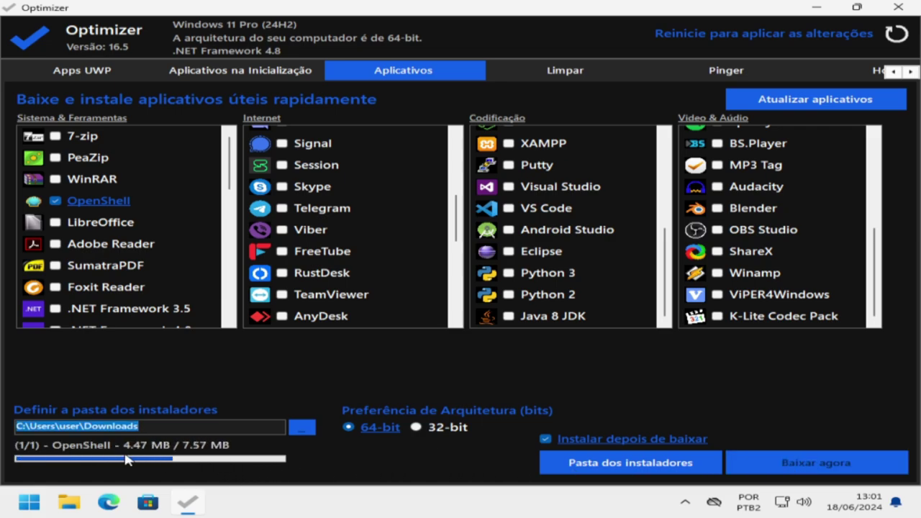
{"action": "left_click", "coordinate": [70, 503]}
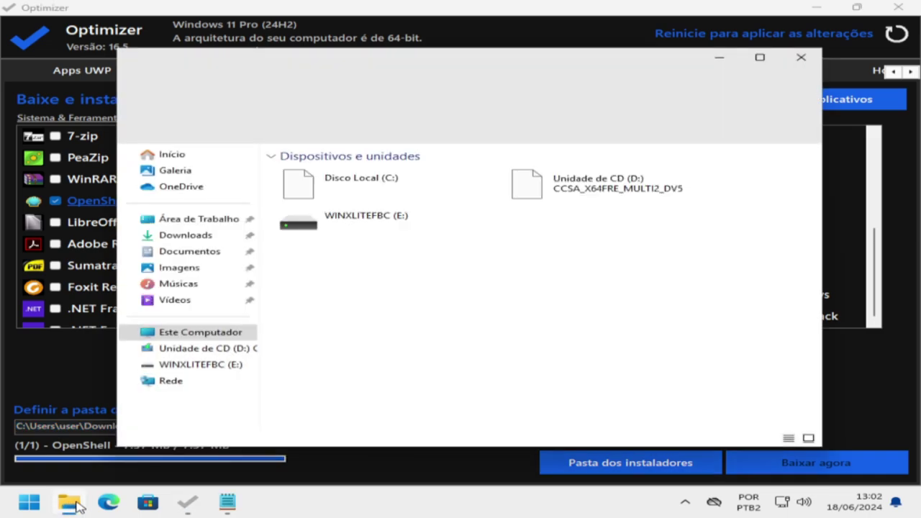
Launch the OpenShell-x86 installer from the Downloads folder, and look through the Sistema & Ferramentas apps in Optimizer
{"action": "left_click", "coordinate": [200, 237]}
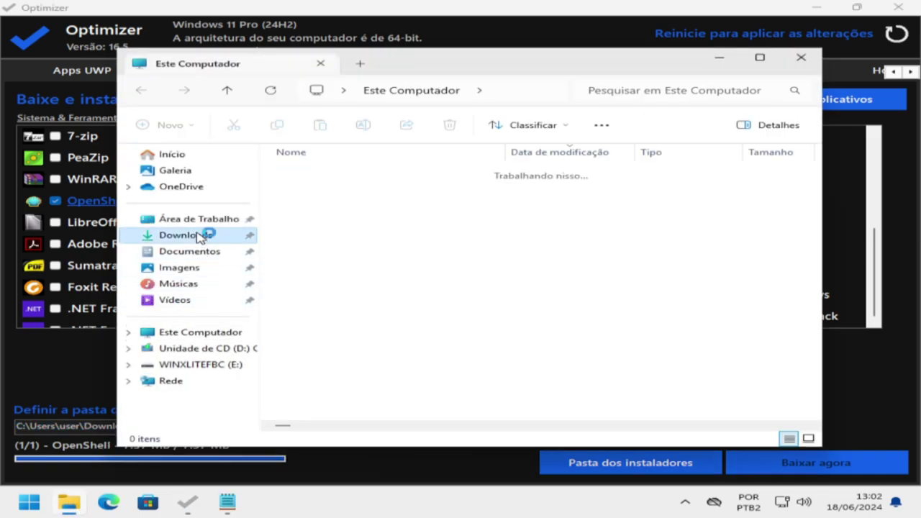
{"action": "left_click", "coordinate": [342, 193]}
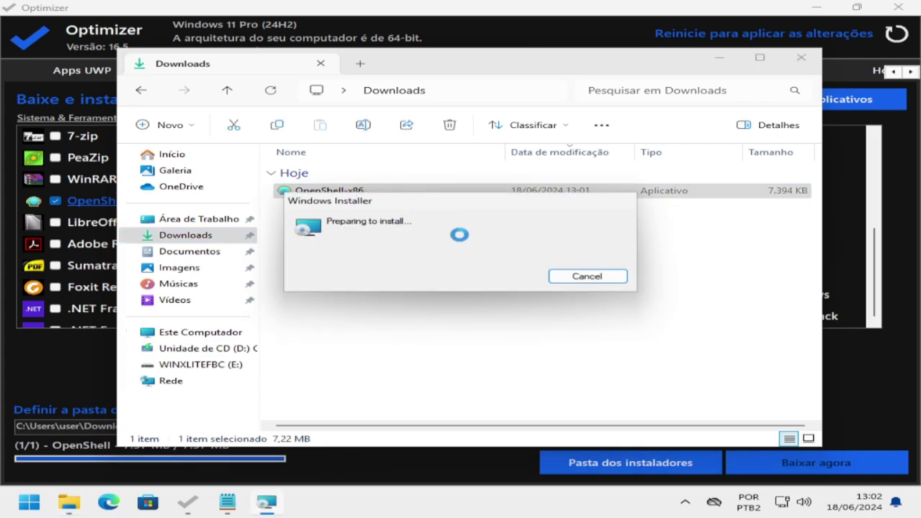
{"action": "left_click", "coordinate": [85, 366]}
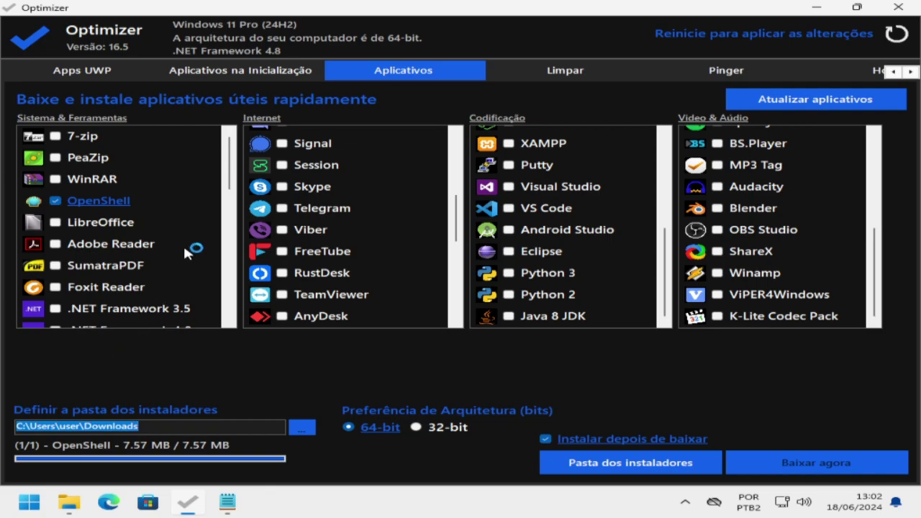
{"action": "scroll", "coordinate": [185, 262], "scroll_direction": "down", "scroll_amount": 8}
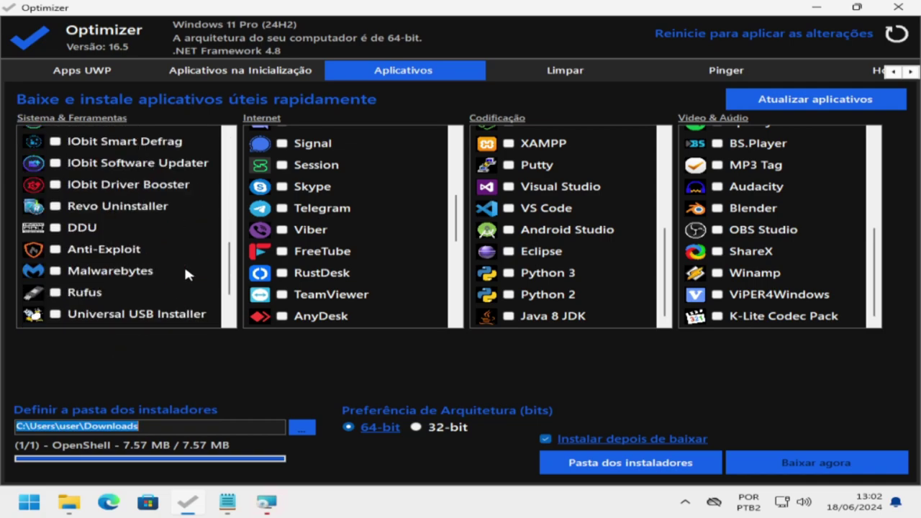
Accept the Open-Shell license agreement and install it with the default features and location, allowing the installer to make changes to the device
{"action": "left_click", "coordinate": [554, 356]}
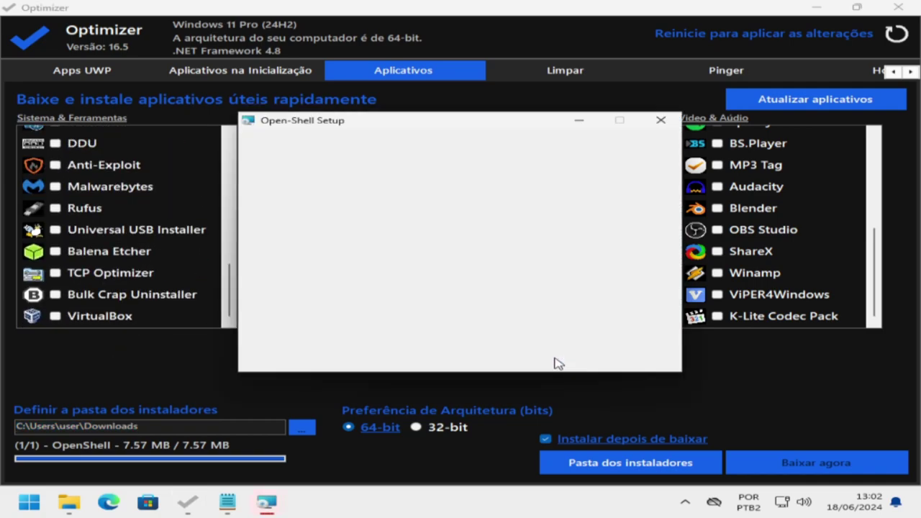
{"action": "left_click", "coordinate": [268, 323]}
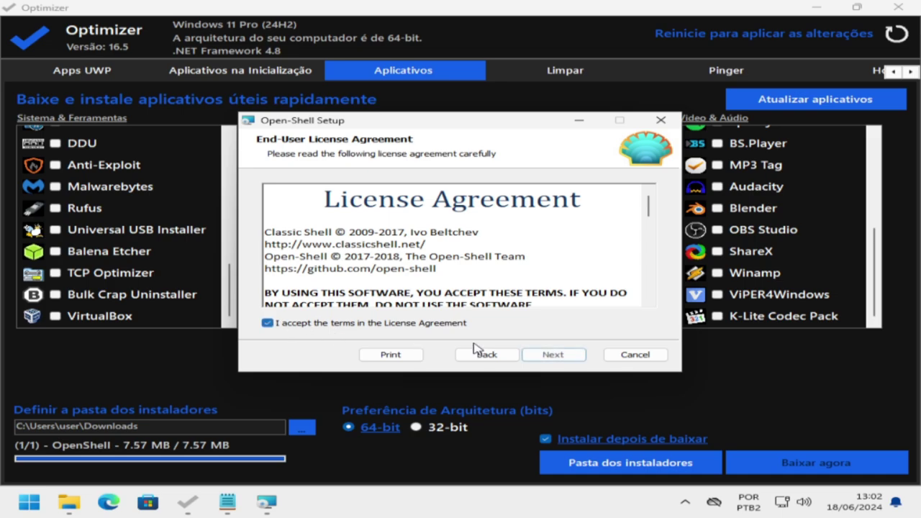
{"action": "left_click", "coordinate": [554, 356]}
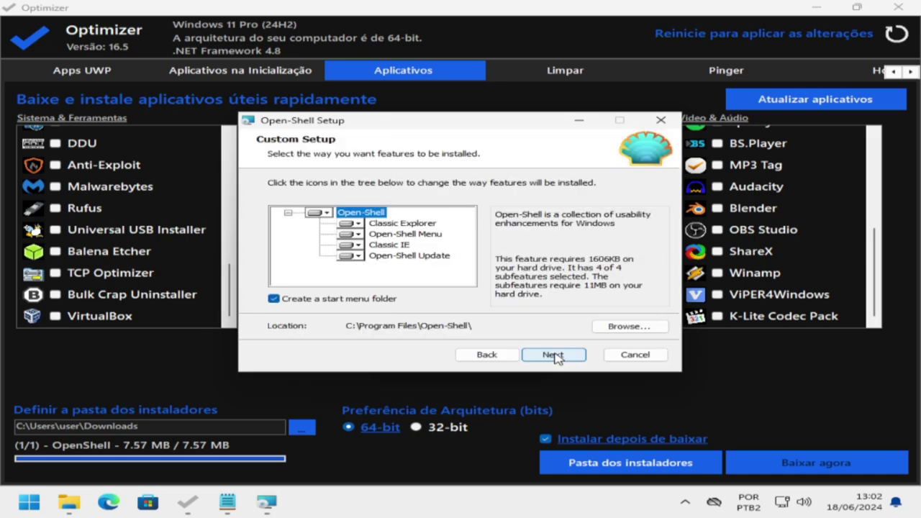
{"action": "left_click", "coordinate": [554, 356]}
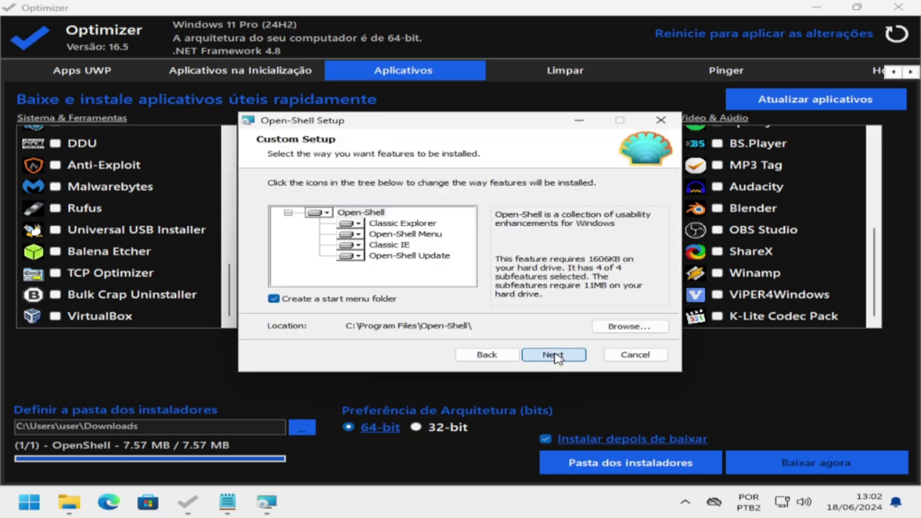
{"action": "left_click", "coordinate": [556, 356]}
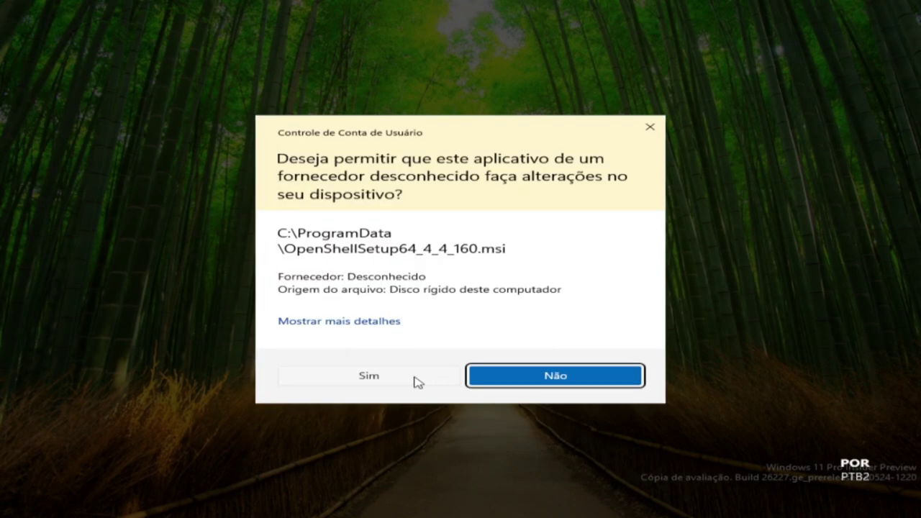
{"action": "left_click", "coordinate": [417, 380]}
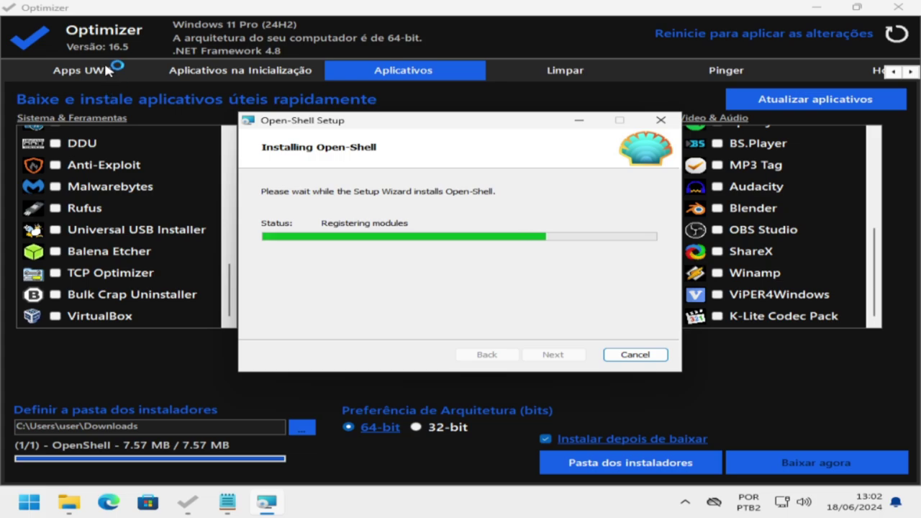
On Optimizer's Windows 11 page, turn on the remaining Sistema options, from Habilitar Caminhos Longos through Desativar Modo de Espera Moderno
{"action": "left_click", "coordinate": [892, 71]}
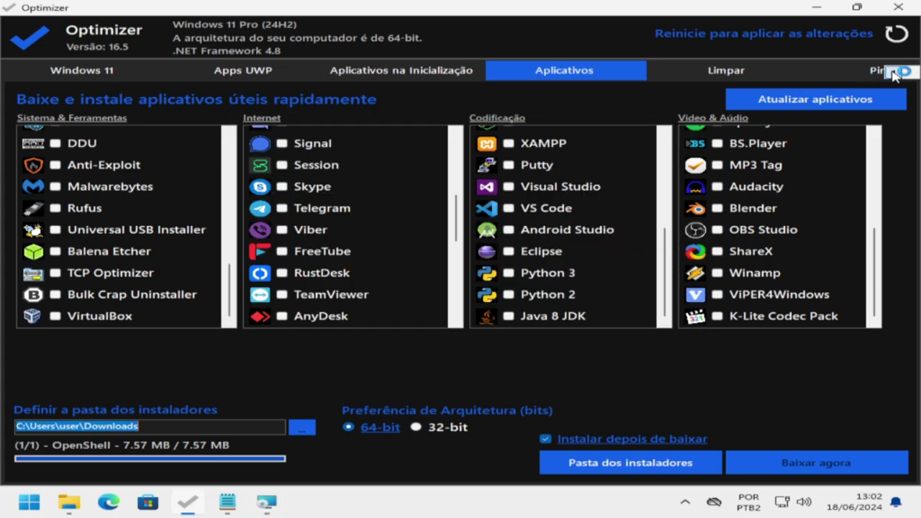
{"action": "left_click", "coordinate": [894, 72]}
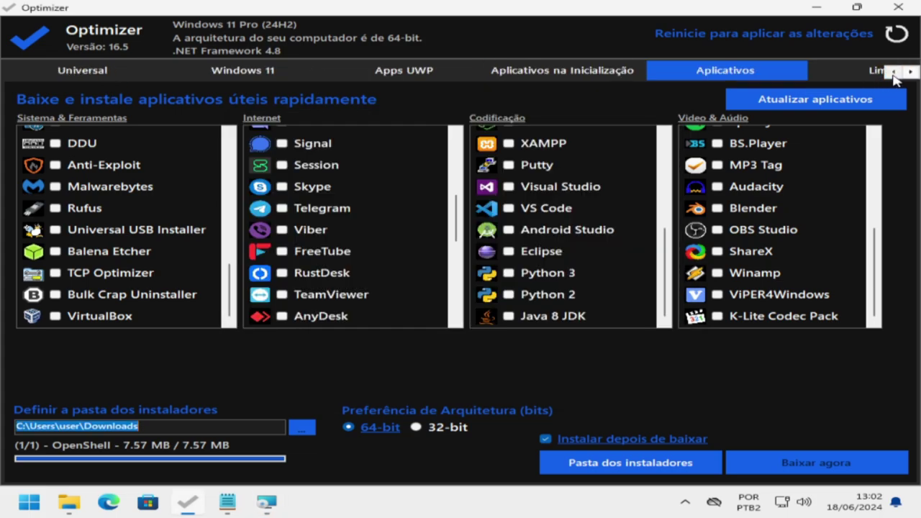
{"action": "left_click", "coordinate": [244, 70]}
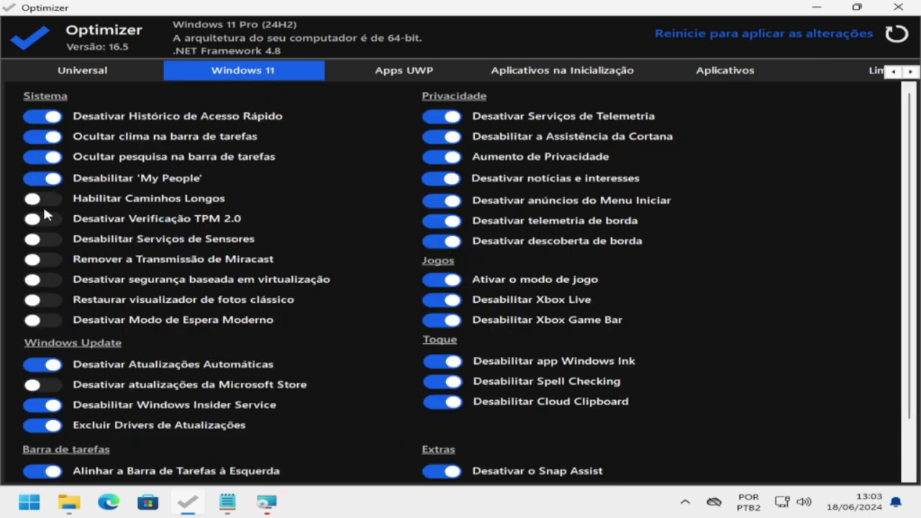
{"action": "left_click", "coordinate": [46, 199]}
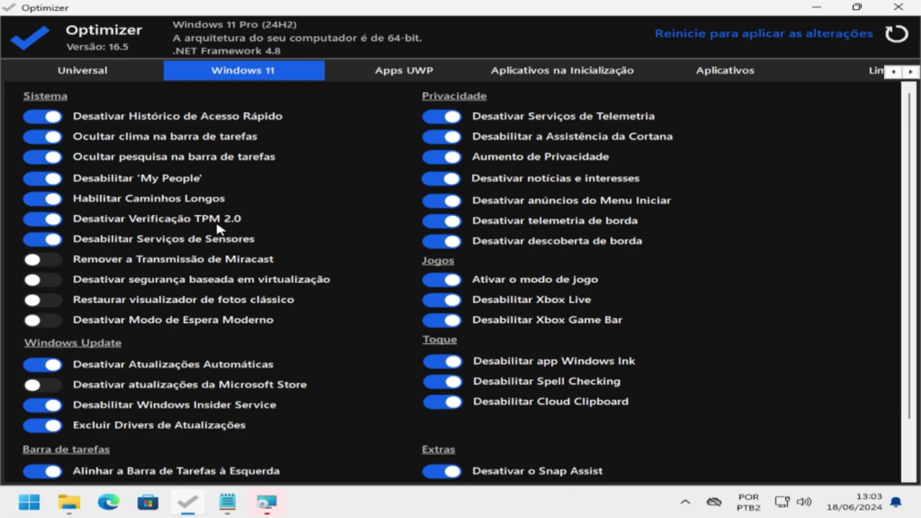
{"action": "left_click", "coordinate": [57, 256]}
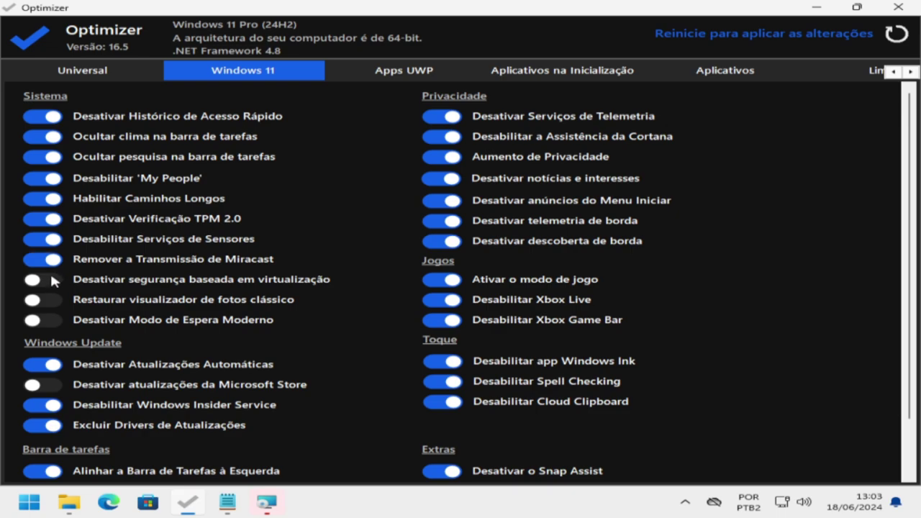
{"action": "left_click", "coordinate": [53, 281]}
{"action": "left_click", "coordinate": [46, 302]}
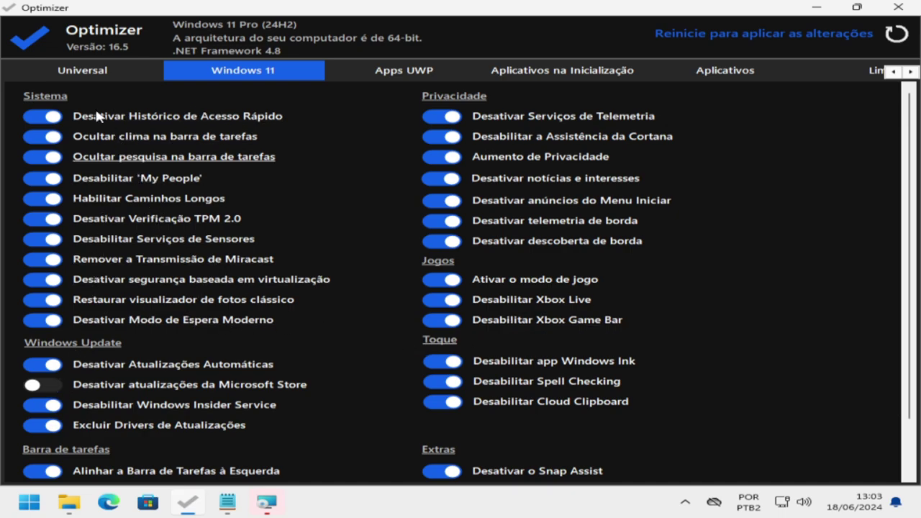
Open the Universal page and finish the Open-Shell setup wizard
{"action": "left_click", "coordinate": [104, 68]}
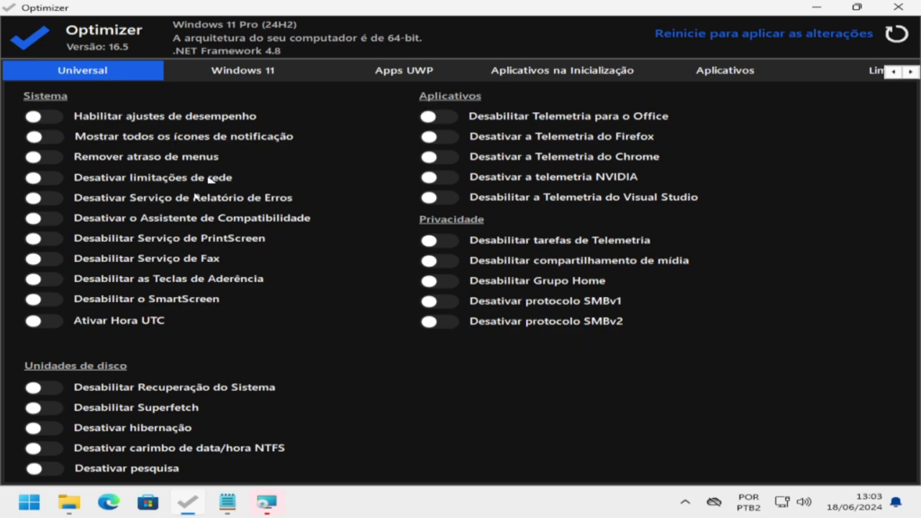
{"action": "left_click", "coordinate": [267, 502]}
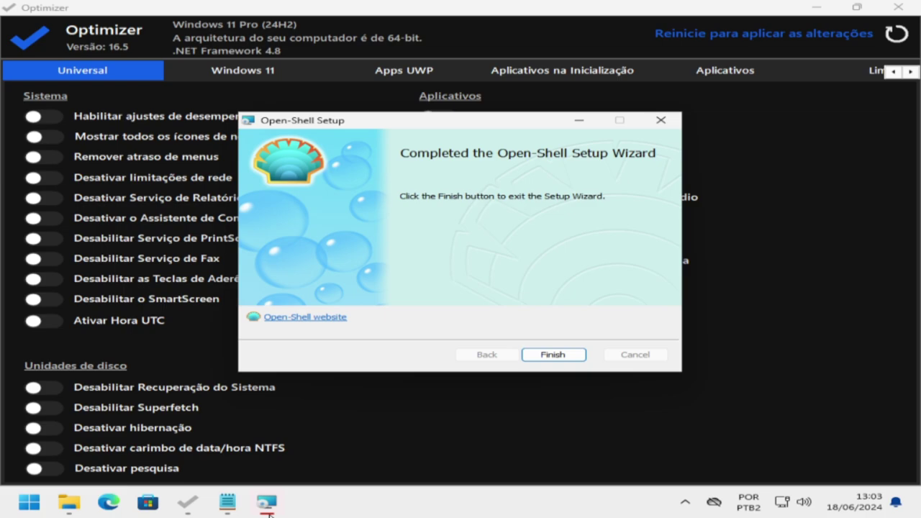
{"action": "left_click", "coordinate": [553, 354]}
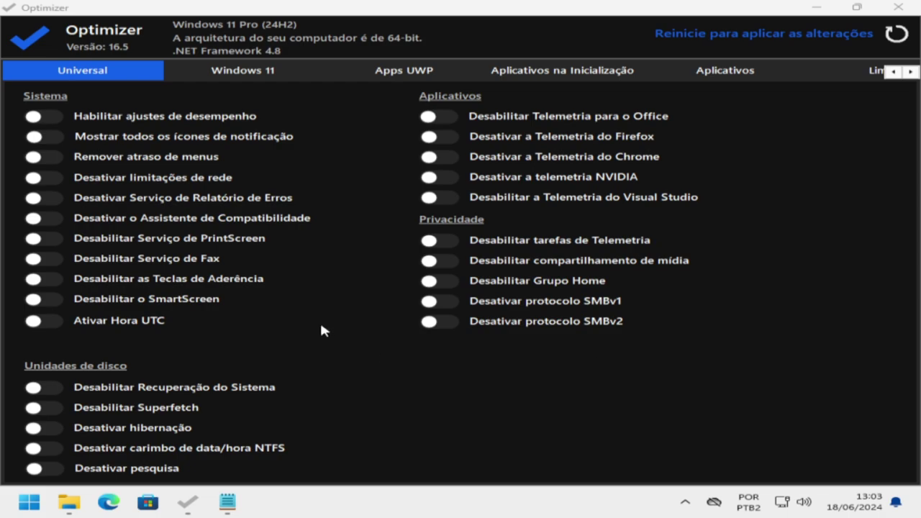
Under Sistema, turn on the options from Habilitar ajustes de desempenho through Desativar o Assistente de Compatibilidade, leaving Mostrar todos os ícones de notificação off
{"action": "left_click", "coordinate": [48, 114]}
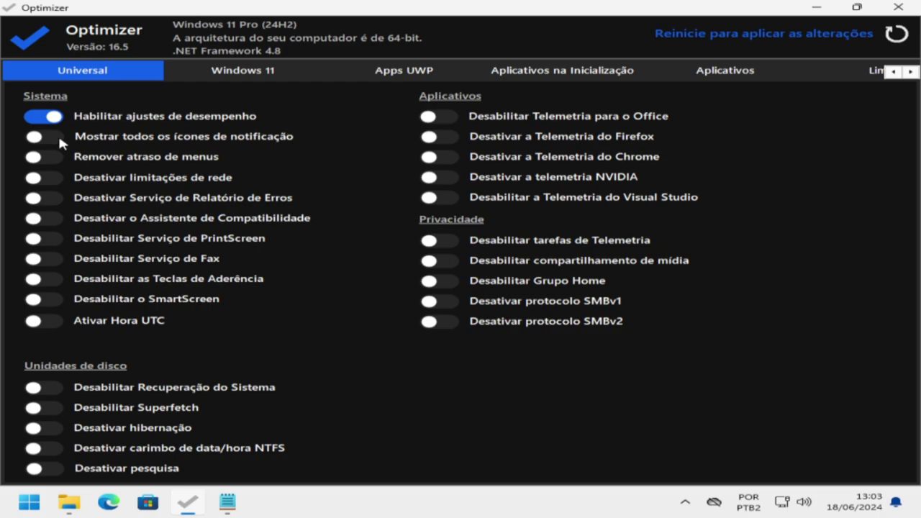
{"action": "left_click", "coordinate": [59, 139]}
{"action": "left_click", "coordinate": [52, 137]}
{"action": "left_click", "coordinate": [58, 155]}
{"action": "left_click", "coordinate": [50, 180]}
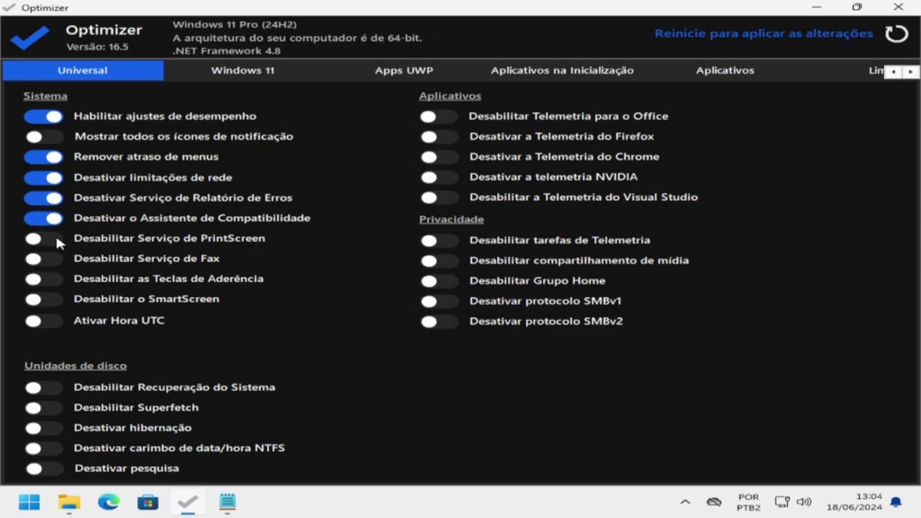
Turn on the Sistema options from Desabilitar Serviço de PrintScreen through Ativar Hora UTC, and check the description of Ativar Hora UTC
{"action": "left_click", "coordinate": [56, 238]}
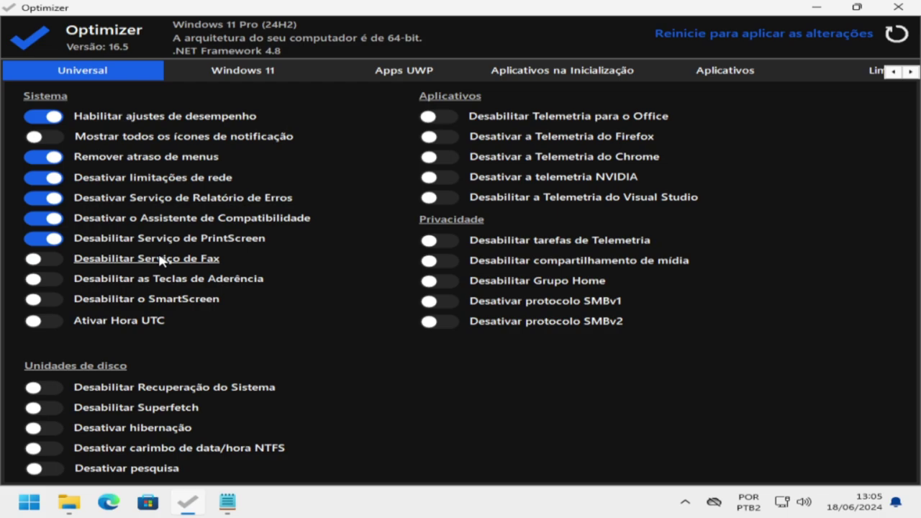
{"action": "left_click", "coordinate": [55, 258]}
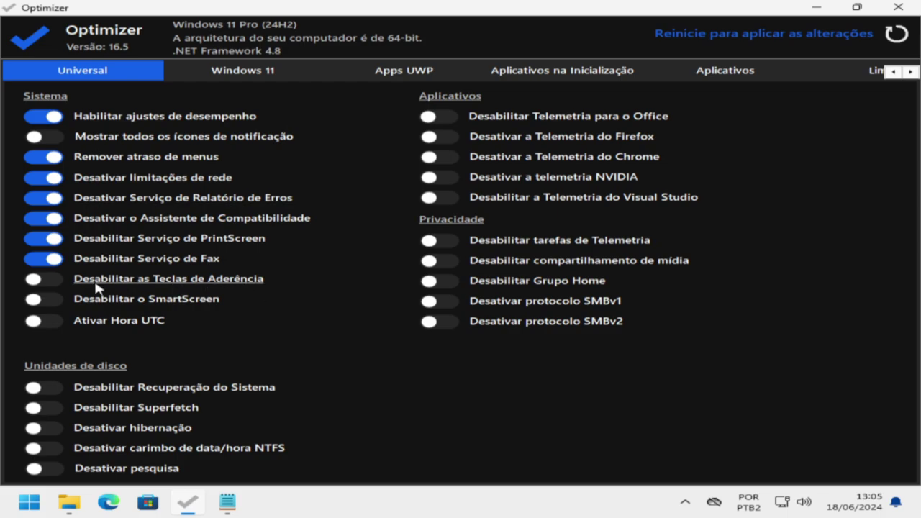
{"action": "left_click", "coordinate": [45, 280]}
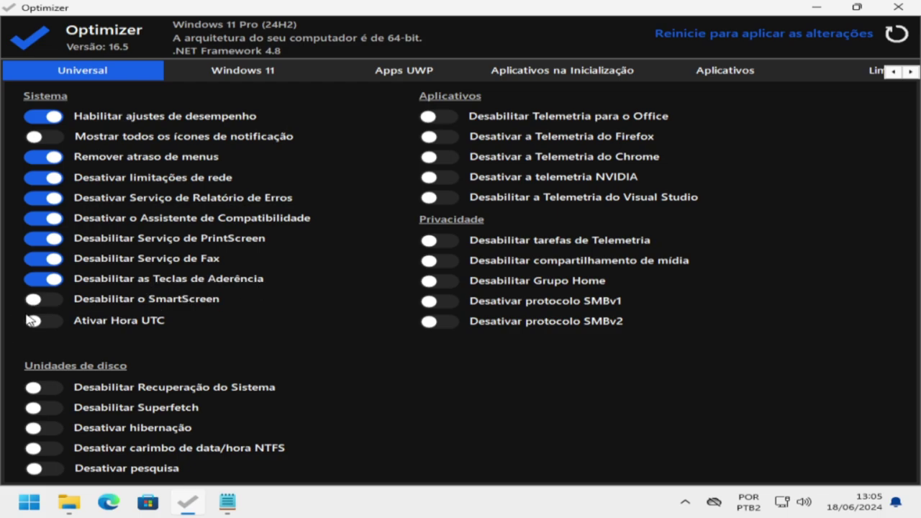
{"action": "left_click", "coordinate": [46, 299]}
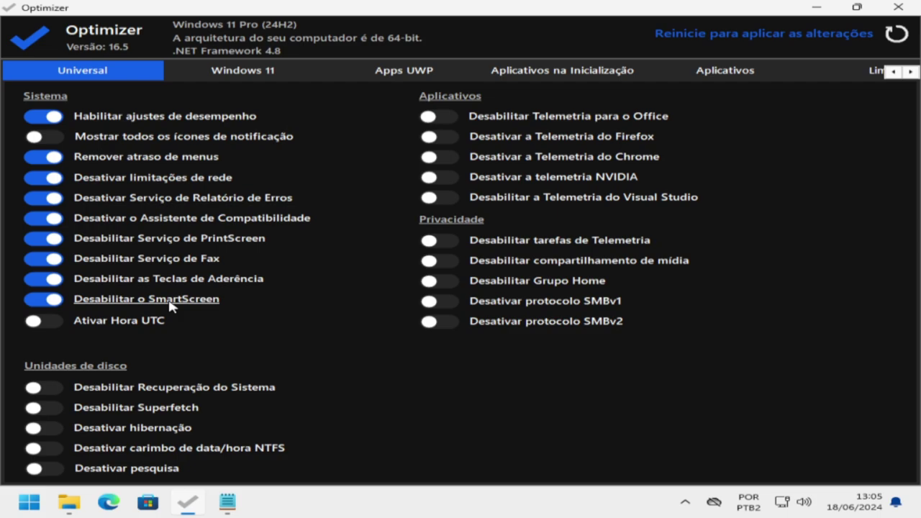
{"action": "left_click", "coordinate": [52, 321]}
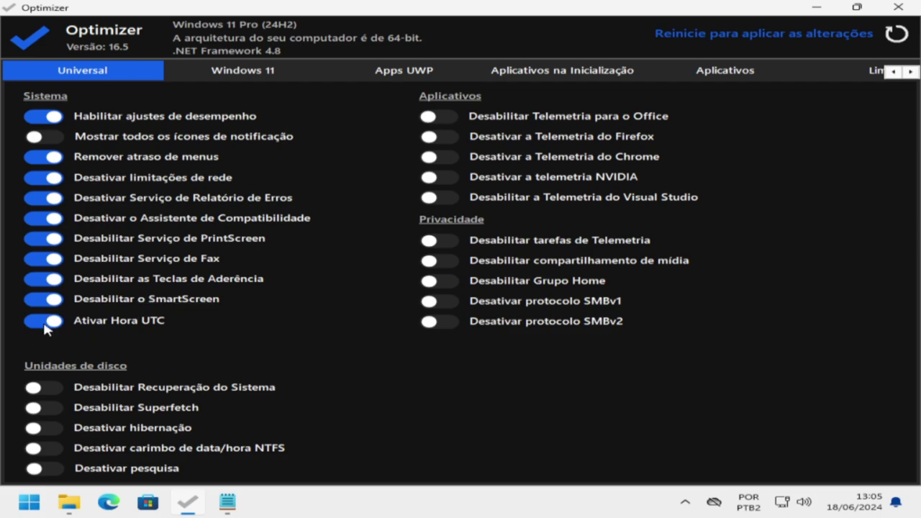
{"action": "left_click", "coordinate": [132, 318]}
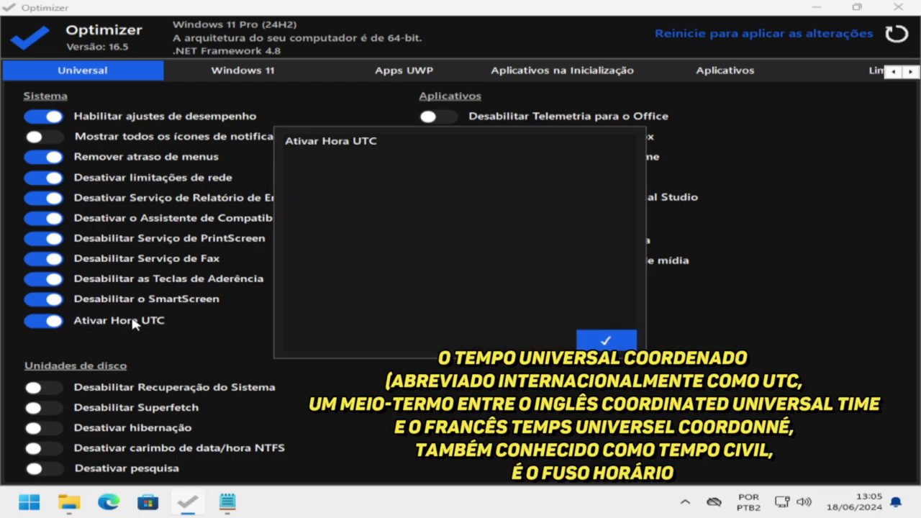
{"action": "left_click", "coordinate": [603, 341]}
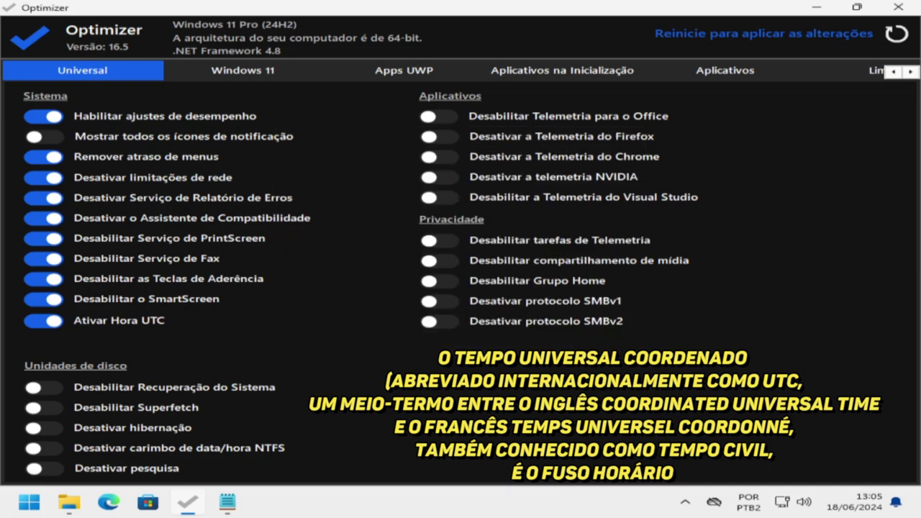
Under Unidades de disco, decline disabling system restore, and turn on Desabilitar Superfetch, Desativar hibernação and Desativar carimbo de data/hora NTFS
{"action": "left_click", "coordinate": [54, 392]}
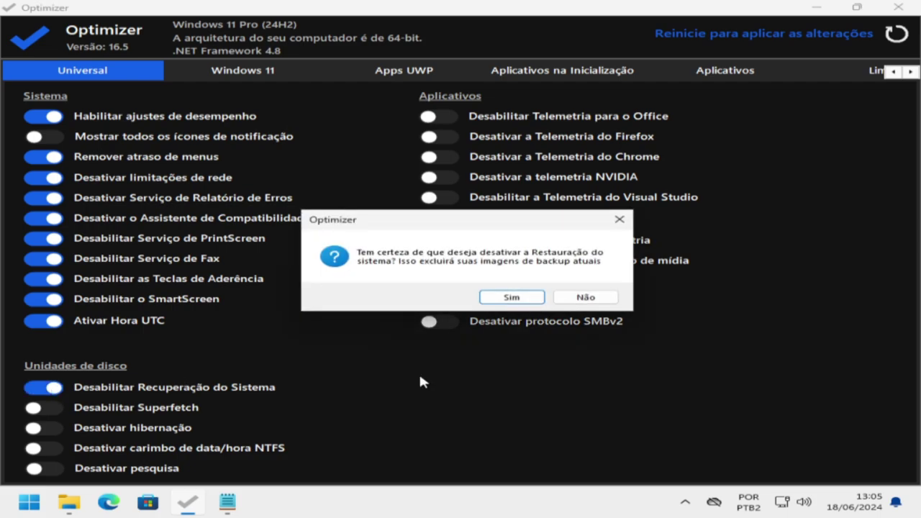
{"action": "left_click", "coordinate": [585, 297]}
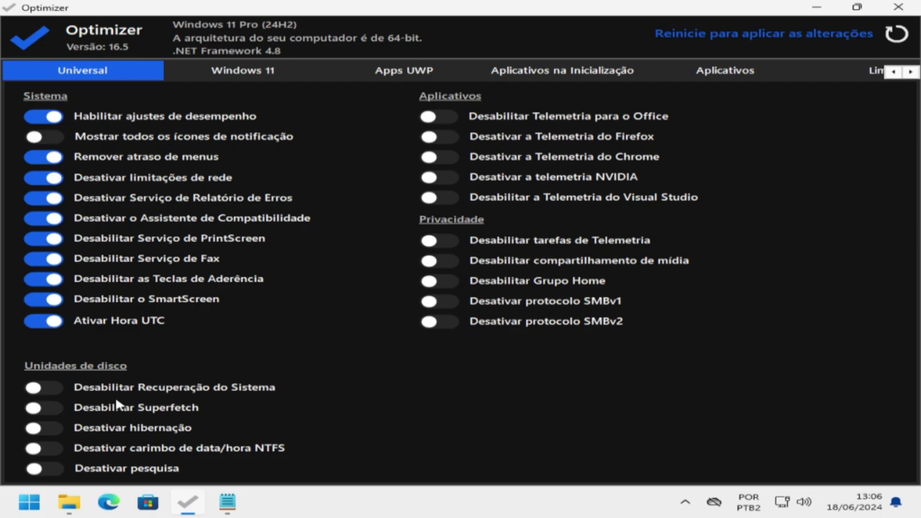
{"action": "left_click", "coordinate": [55, 409]}
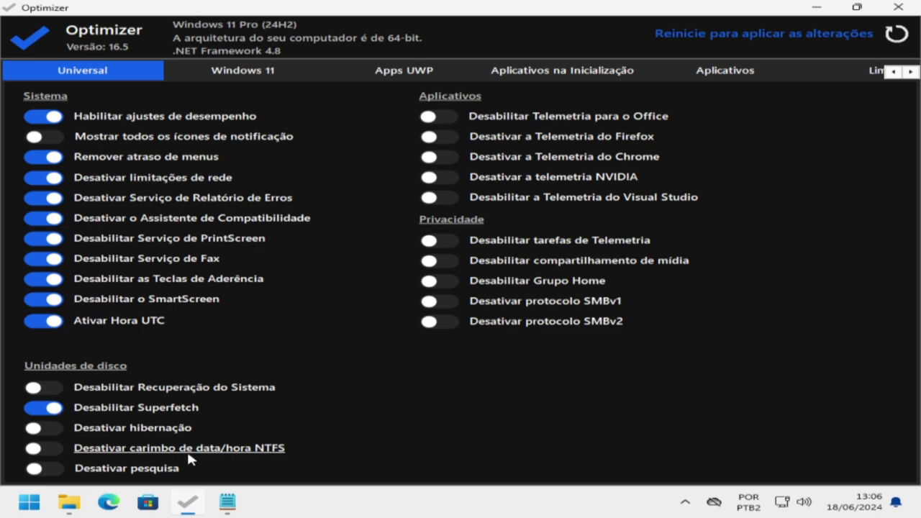
{"action": "left_click", "coordinate": [48, 429]}
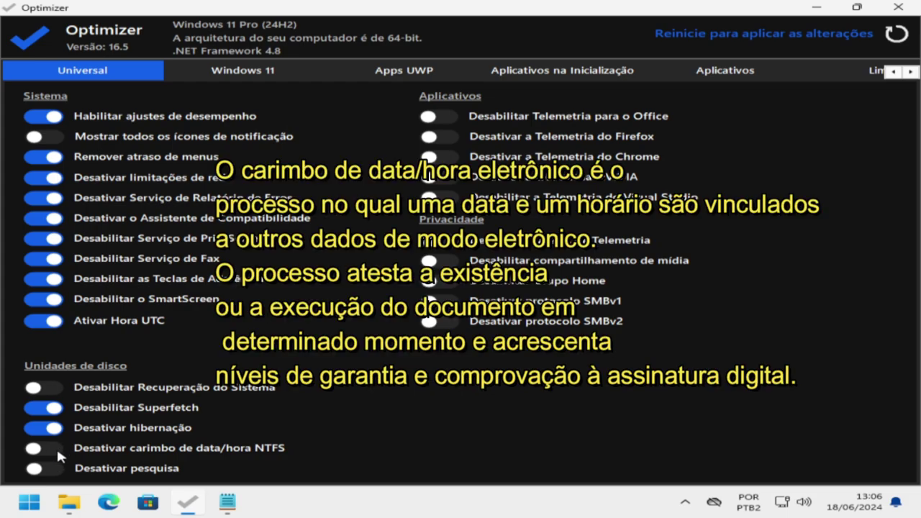
{"action": "left_click", "coordinate": [56, 446]}
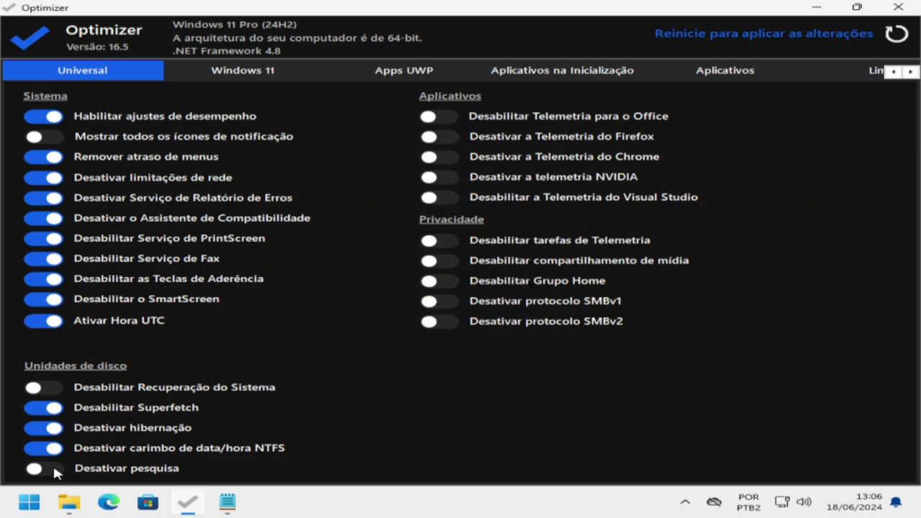
{"action": "left_click", "coordinate": [31, 502]}
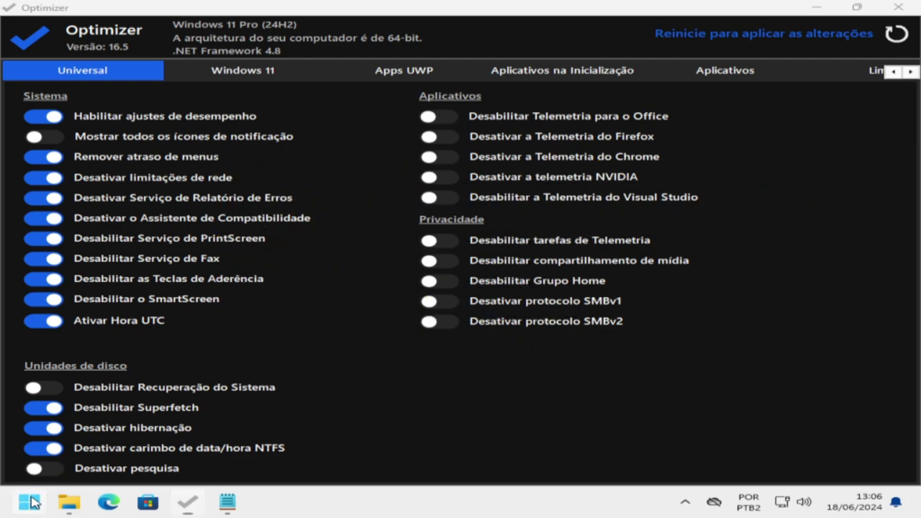
{"action": "left_click", "coordinate": [31, 502]}
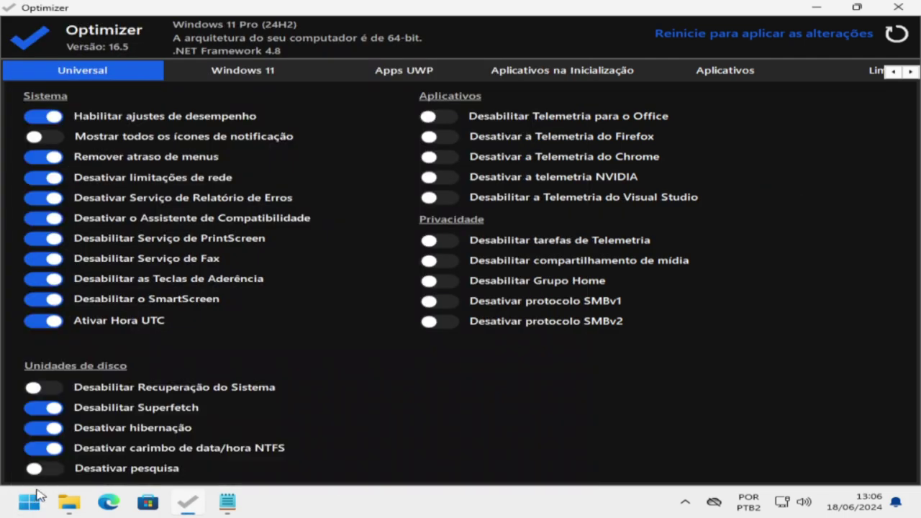
Turn on Desativar pesquisa and all Aplicativos telemetry-disabling options for Office, Firefox, Chrome, NVIDIA and Visual Studio
{"action": "left_click", "coordinate": [59, 471]}
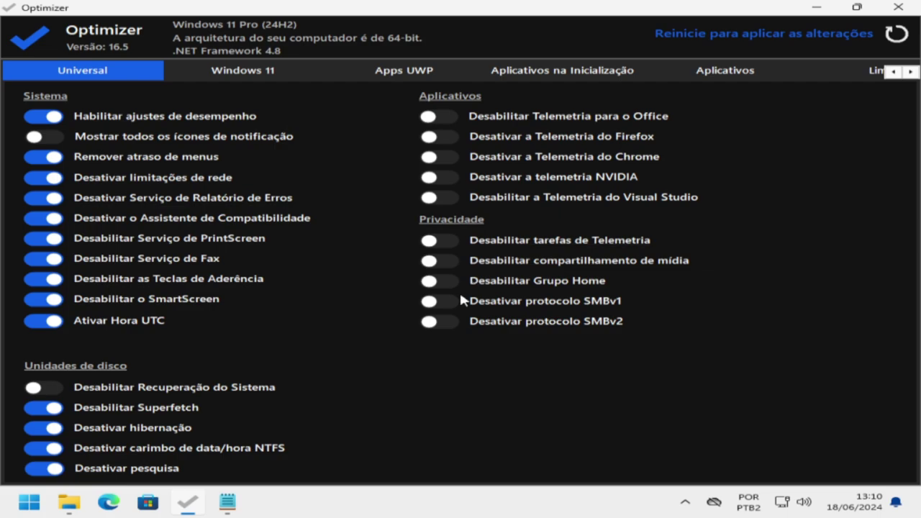
{"action": "left_click", "coordinate": [449, 112]}
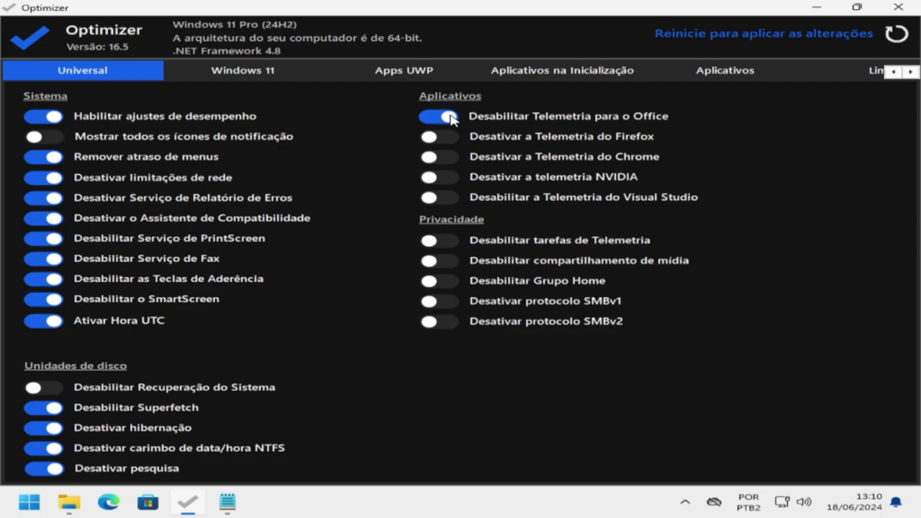
{"action": "left_click", "coordinate": [450, 138]}
{"action": "left_click", "coordinate": [453, 138]}
{"action": "left_click", "coordinate": [449, 156]}
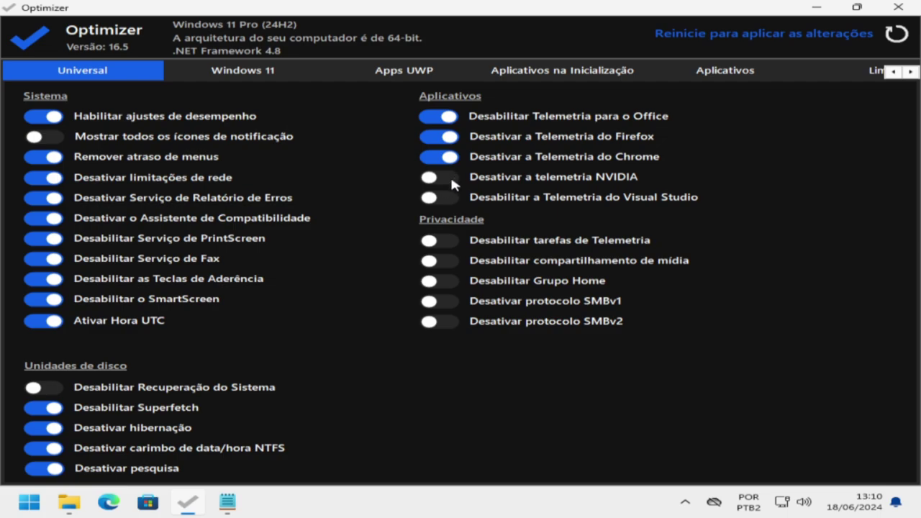
{"action": "left_click", "coordinate": [450, 176]}
Turn on all Privacidade options from Desabilitar tarefas de Telemetria through Desativar protocolo SMBv2, and restart the computer to apply the changes
{"action": "left_click", "coordinate": [454, 261]}
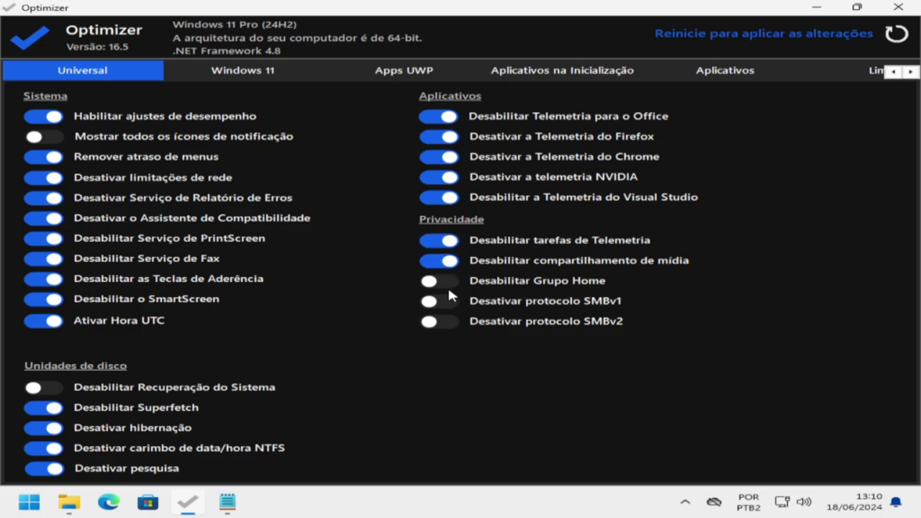
{"action": "left_click", "coordinate": [447, 280]}
{"action": "left_click", "coordinate": [451, 326]}
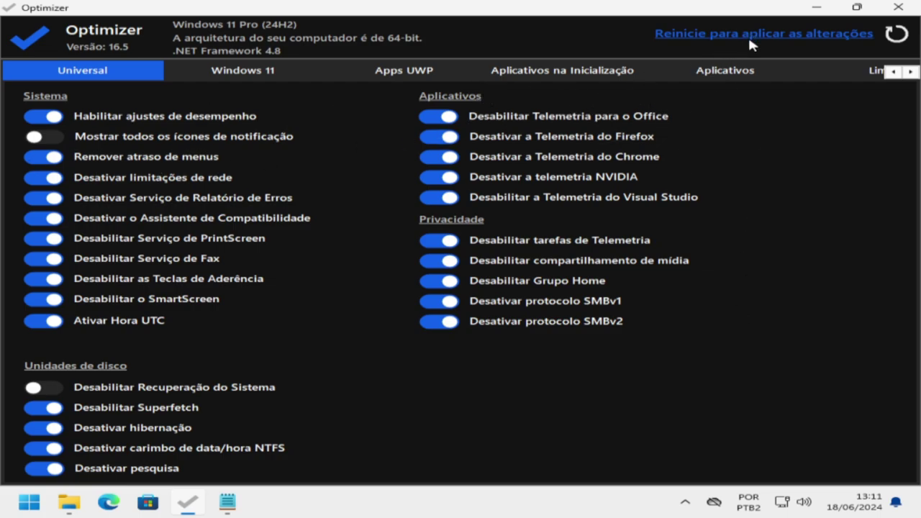
{"action": "left_click", "coordinate": [800, 32]}
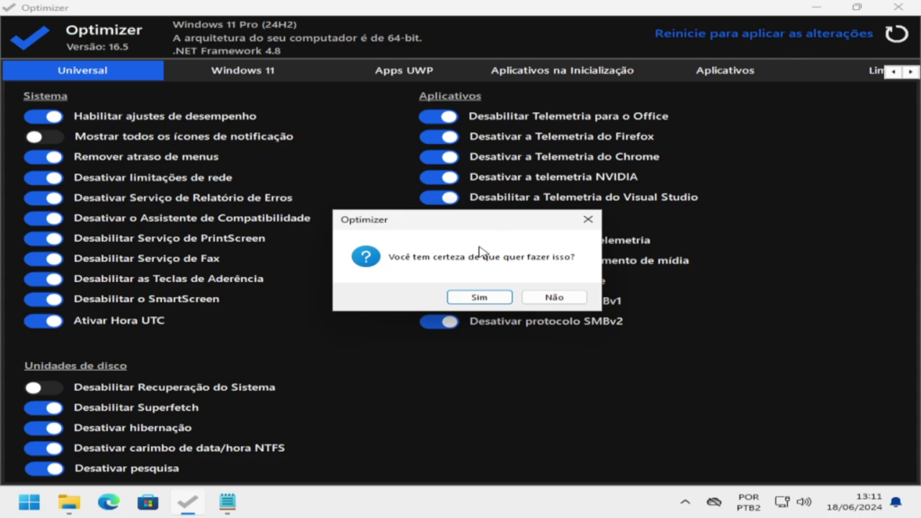
{"action": "left_click", "coordinate": [480, 297]}
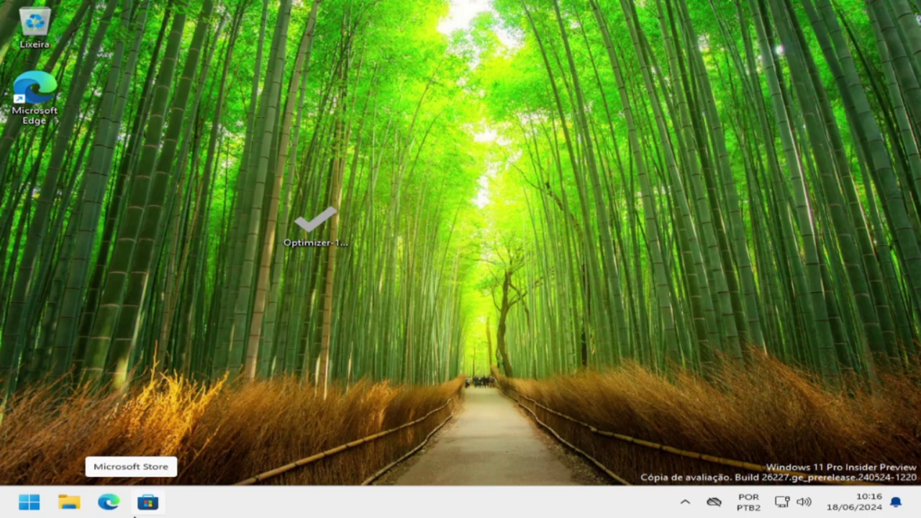
Open Task Manager and examine the CPU and memory performance after the restart
{"action": "right_click", "coordinate": [275, 507]}
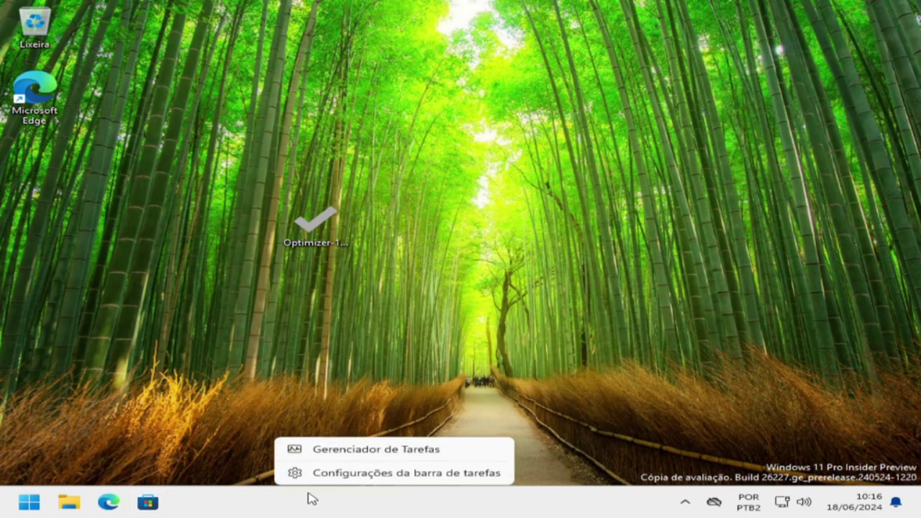
{"action": "left_click", "coordinate": [387, 452]}
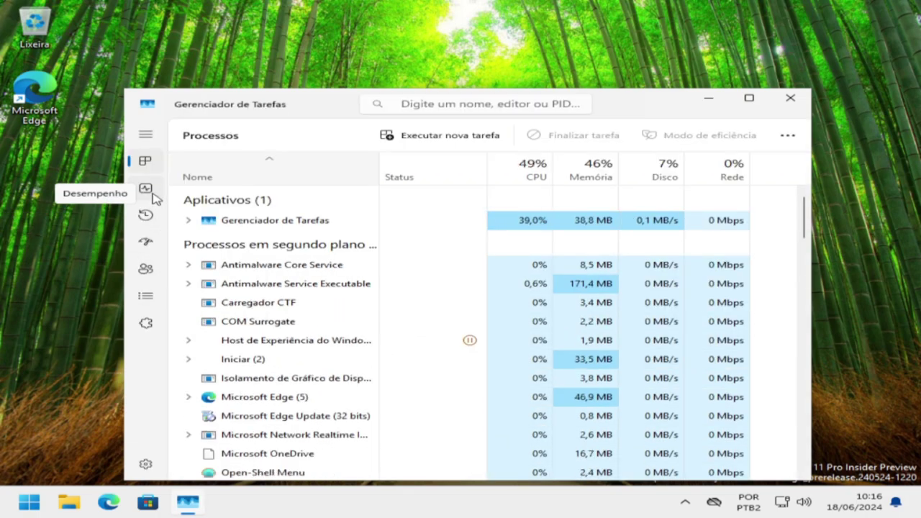
{"action": "left_click", "coordinate": [146, 190]}
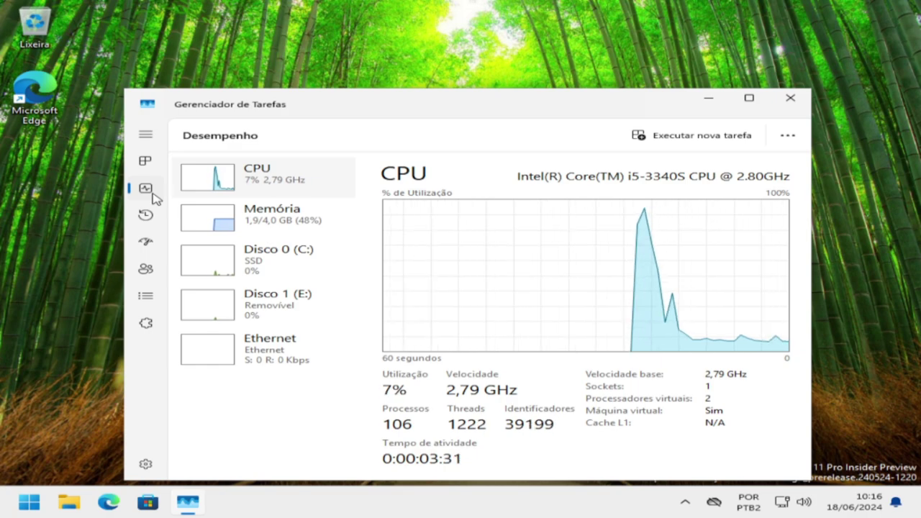
{"action": "left_click", "coordinate": [267, 226]}
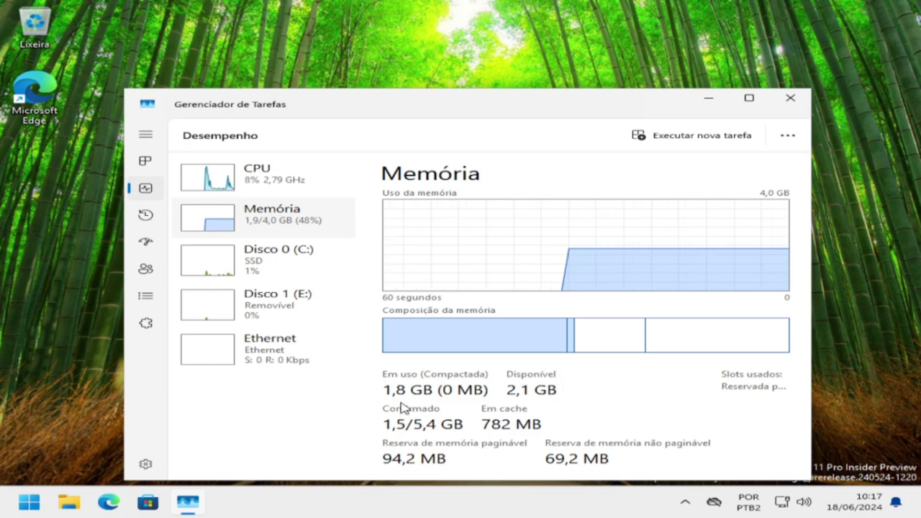
{"action": "left_click", "coordinate": [308, 194]}
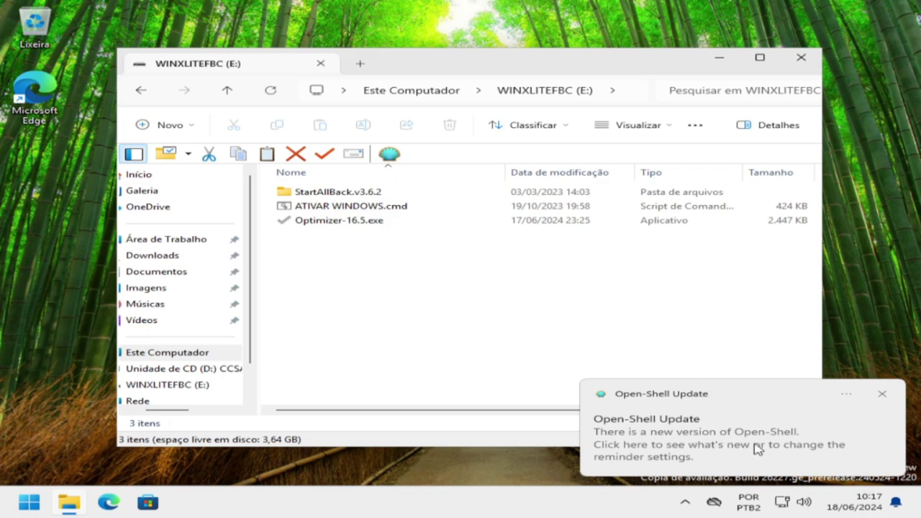
Dismiss the update notification, and use Open-Shell Update to check for and download version 4.4.191
{"action": "left_click", "coordinate": [885, 395]}
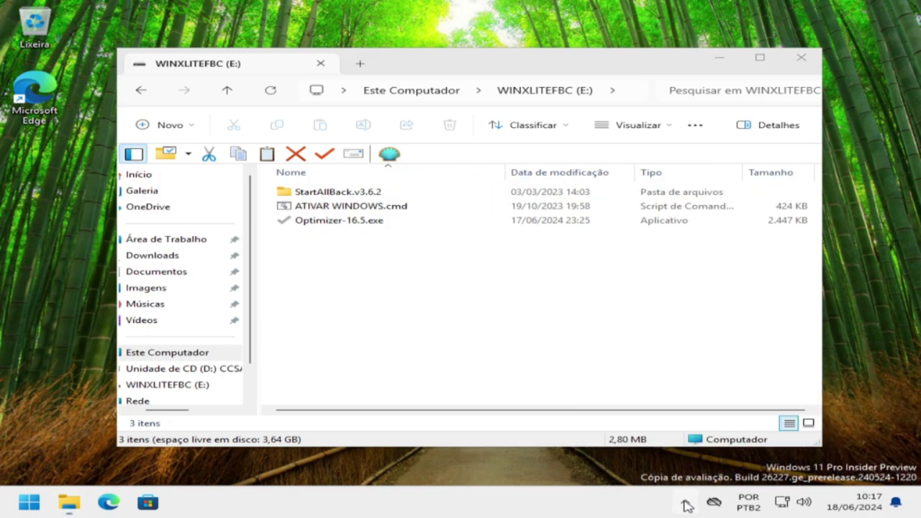
{"action": "left_click", "coordinate": [685, 502]}
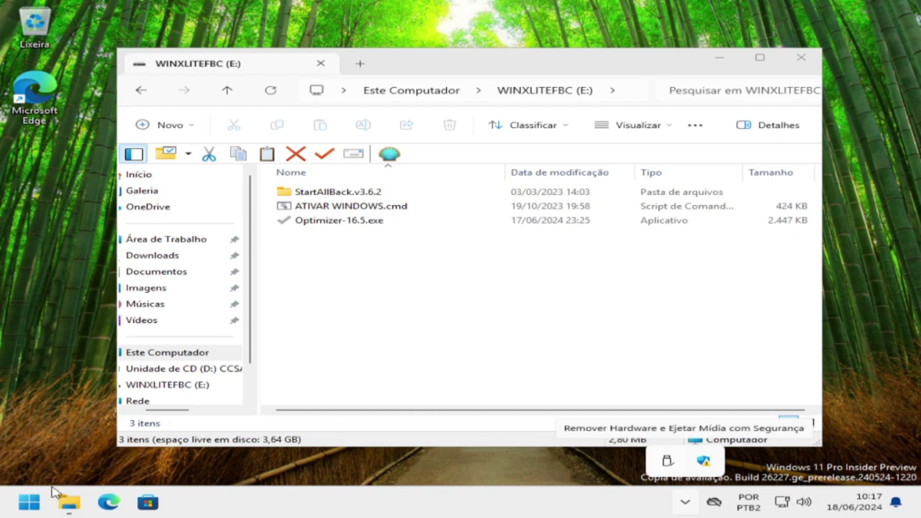
{"action": "left_click", "coordinate": [35, 504]}
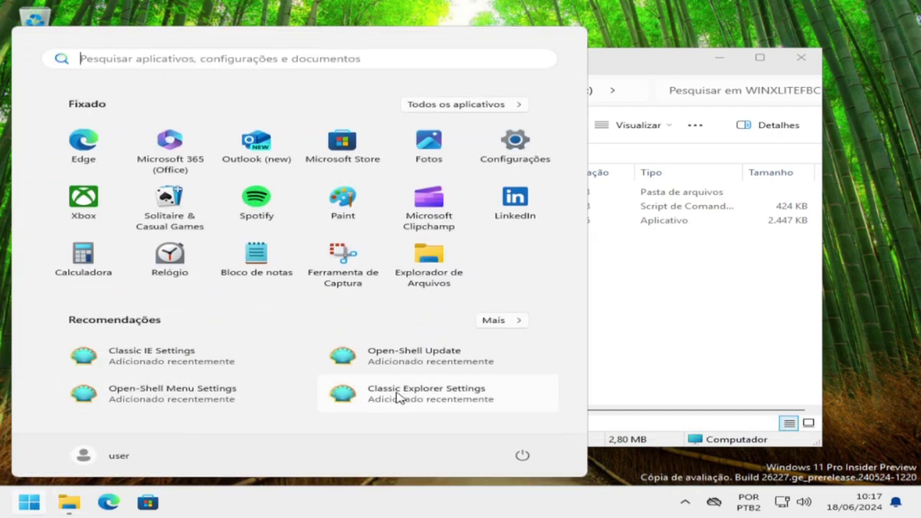
{"action": "left_click", "coordinate": [456, 369]}
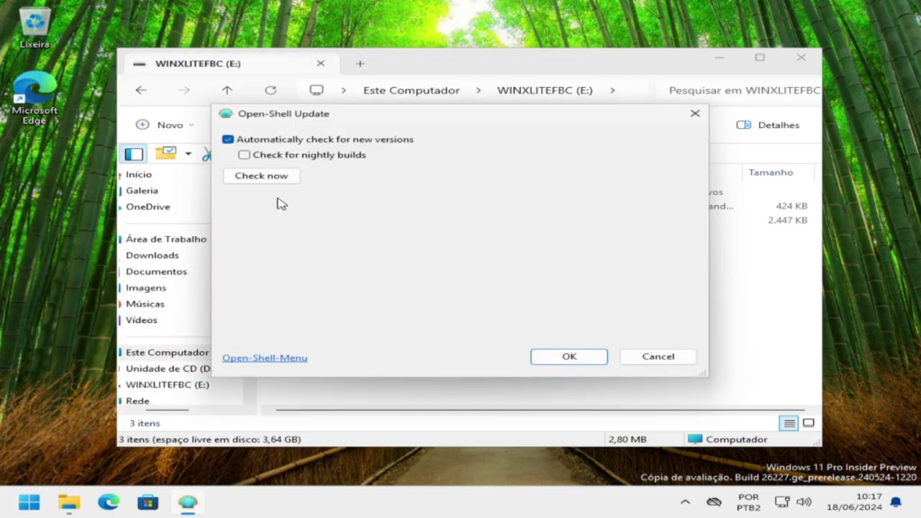
{"action": "left_click", "coordinate": [267, 181]}
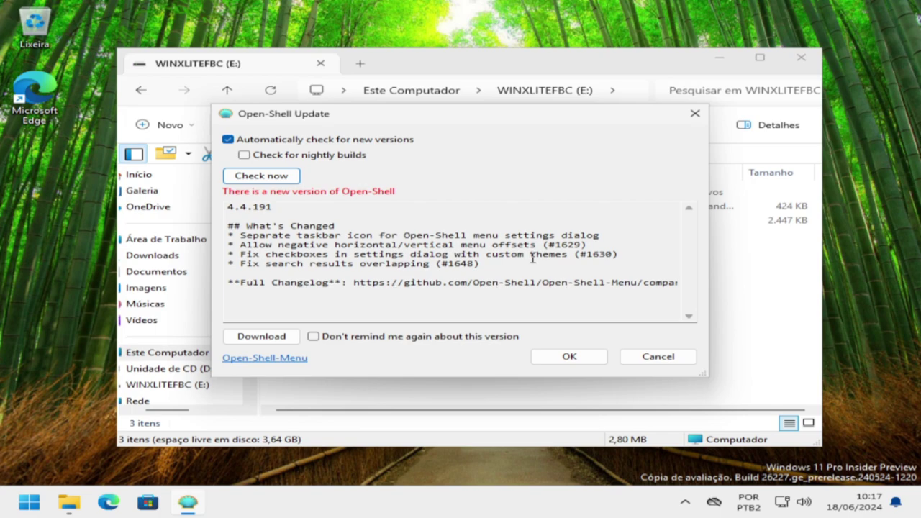
{"action": "left_click", "coordinate": [296, 338]}
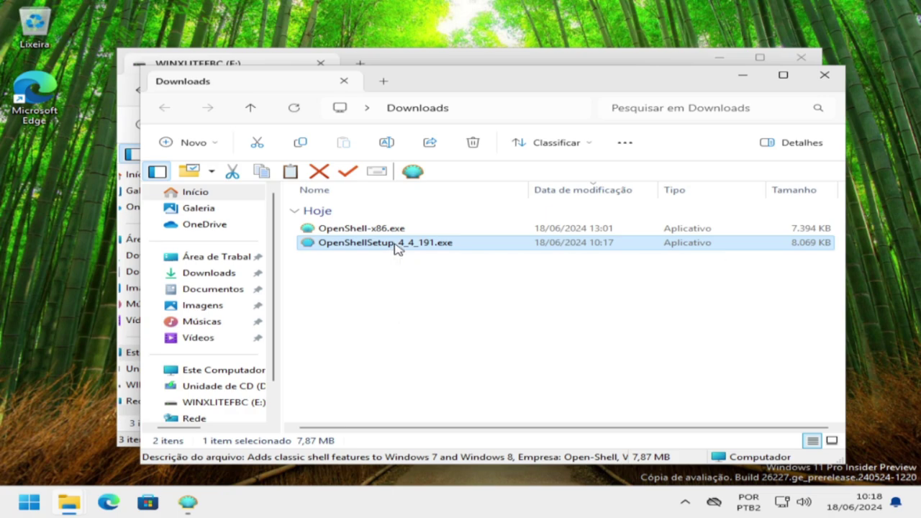
Install OpenShellSetup_4_4_191.exe with the default features, accepting the license and letting setup close and restart the applications in use
{"action": "double_click", "coordinate": [395, 245]}
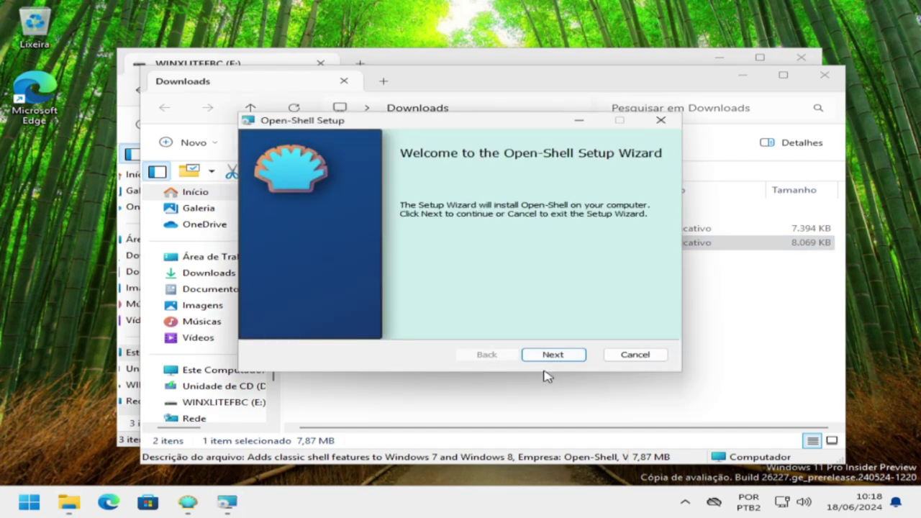
{"action": "left_click", "coordinate": [554, 355]}
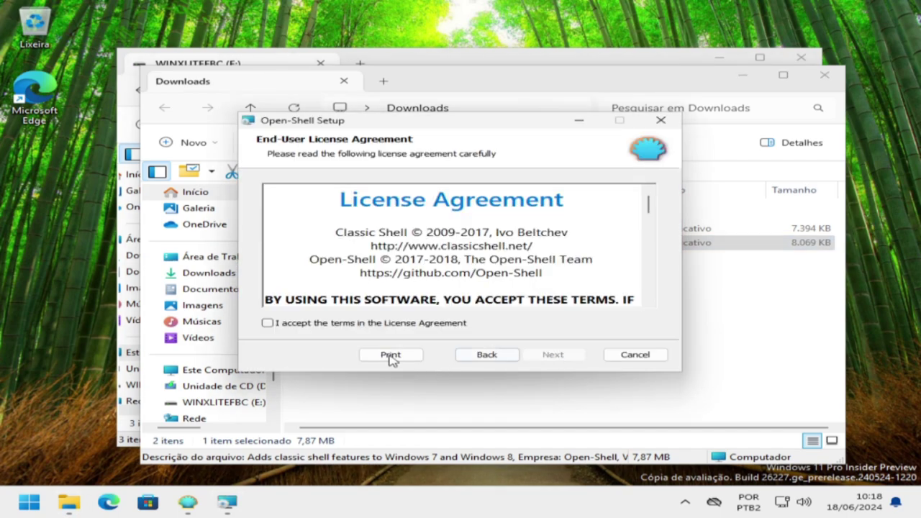
{"action": "left_click", "coordinate": [302, 324]}
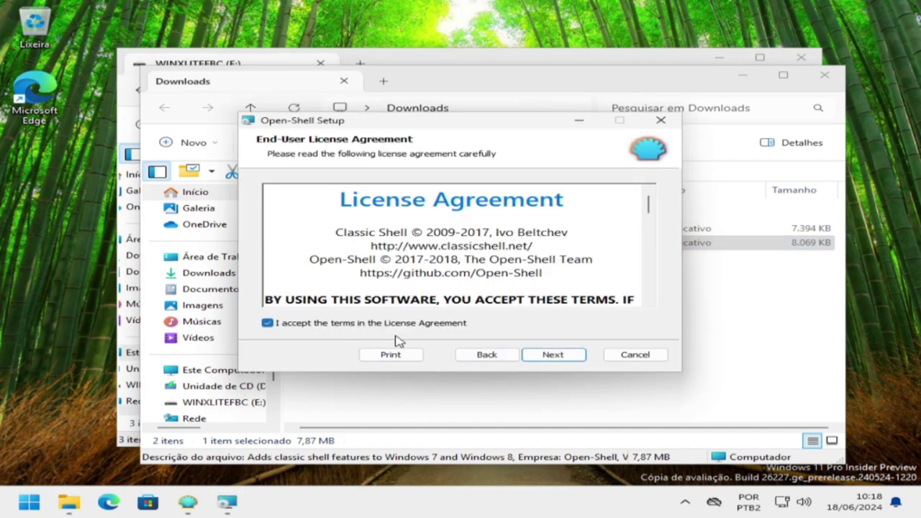
{"action": "left_click", "coordinate": [554, 356]}
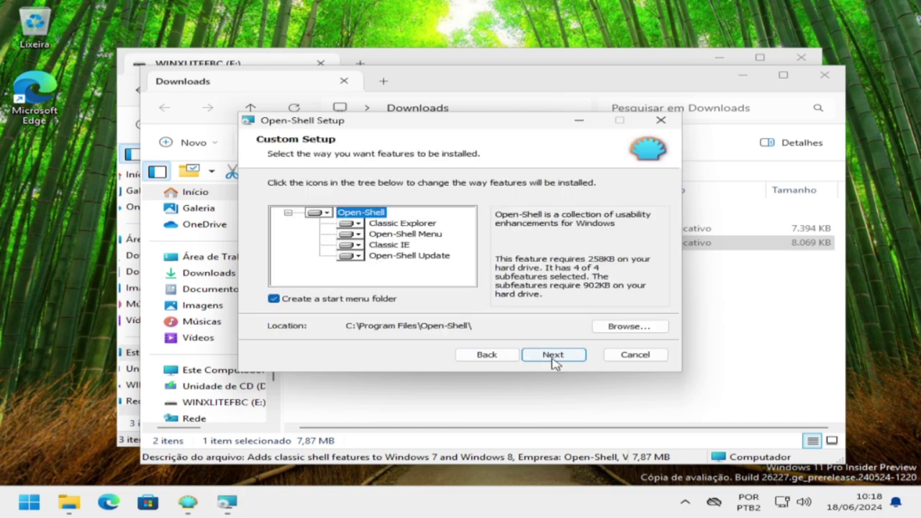
{"action": "left_click", "coordinate": [555, 356]}
{"action": "left_click", "coordinate": [560, 356]}
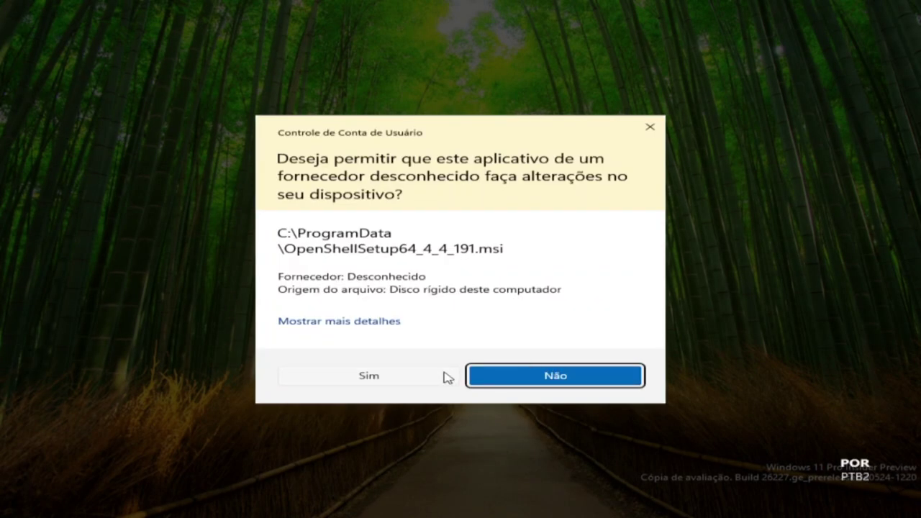
{"action": "left_click", "coordinate": [446, 376]}
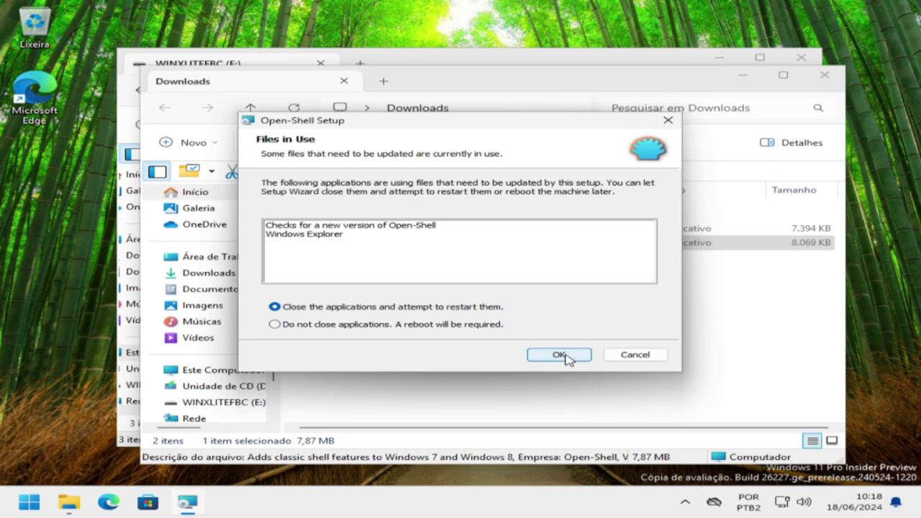
{"action": "left_click", "coordinate": [565, 356]}
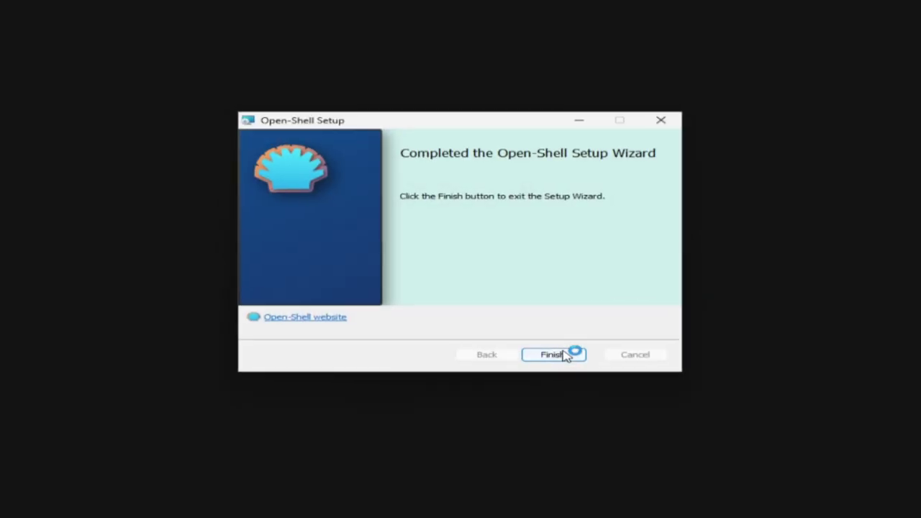
{"action": "left_click", "coordinate": [566, 355]}
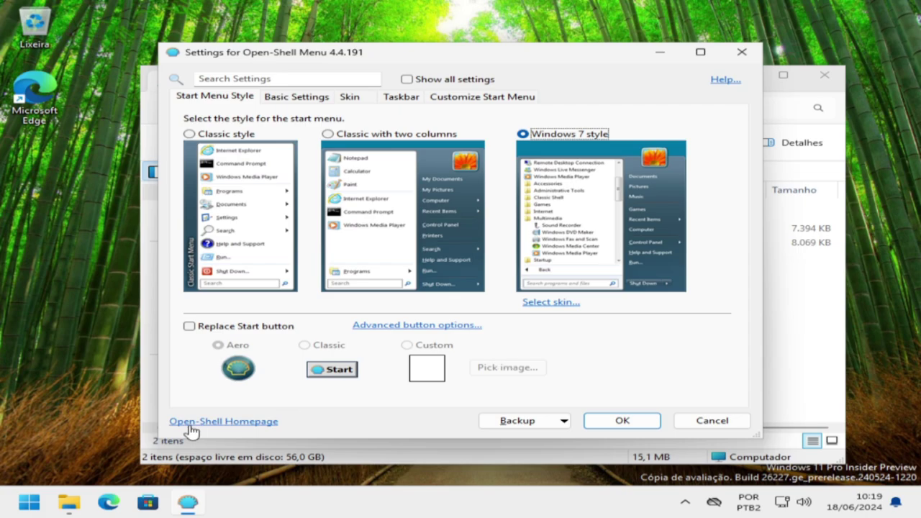
Open the Open-Shell start menu to check how the Windows 7 style looks, and close it again
{"action": "left_click", "coordinate": [28, 505]}
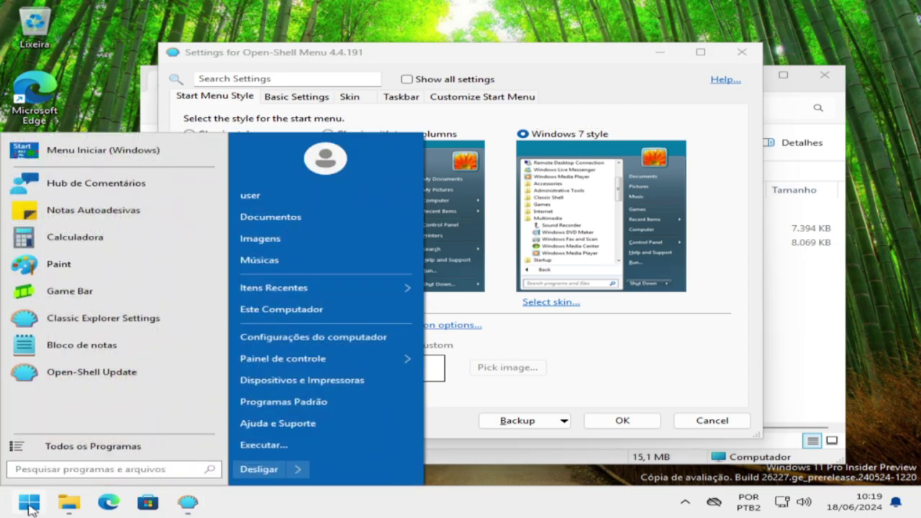
{"action": "left_click", "coordinate": [29, 505]}
{"action": "left_click", "coordinate": [28, 505]}
{"action": "left_click", "coordinate": [29, 507]}
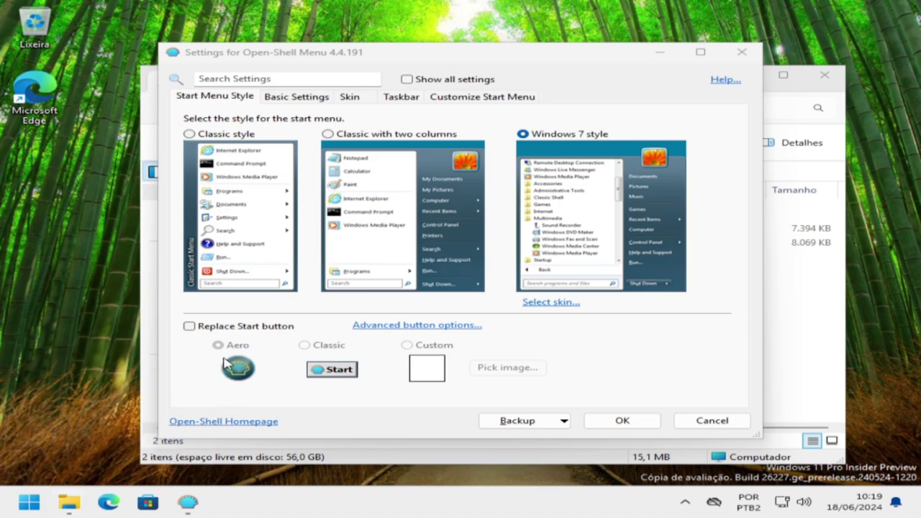
Try replacing the Start button with the Aero and Custom options, and turn Replace Start button off again
{"action": "left_click", "coordinate": [189, 326]}
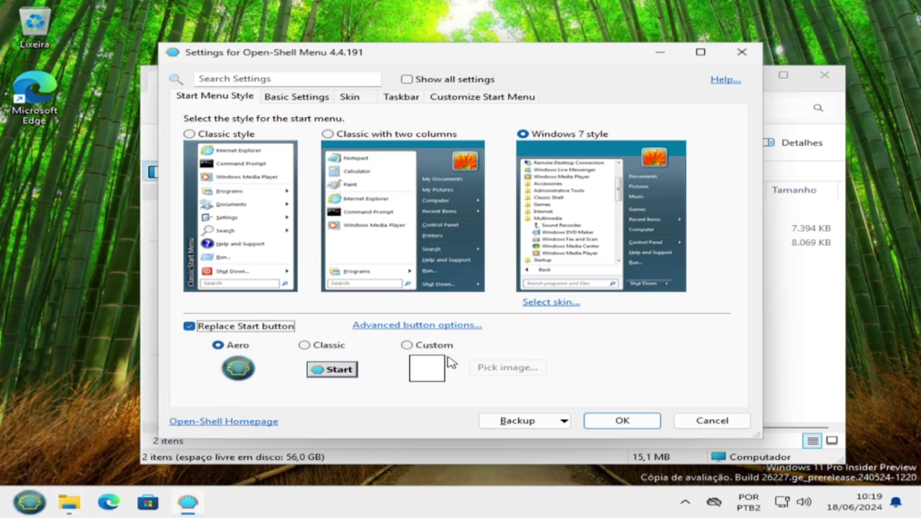
{"action": "left_click", "coordinate": [410, 346]}
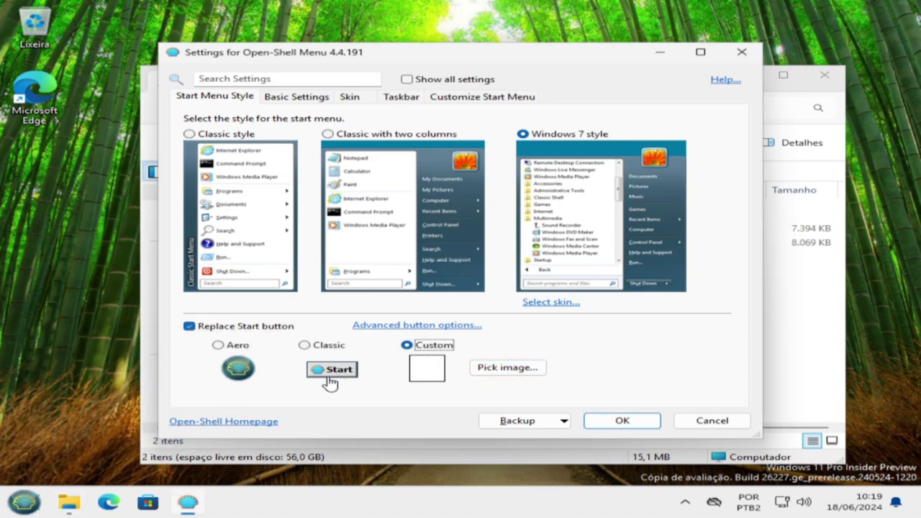
{"action": "left_click", "coordinate": [24, 503]}
{"action": "left_click", "coordinate": [29, 504]}
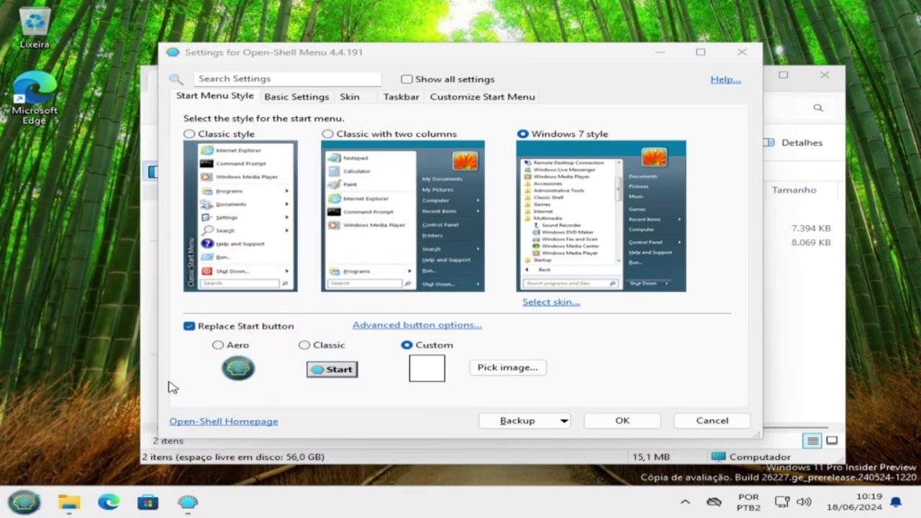
{"action": "left_click", "coordinate": [188, 326]}
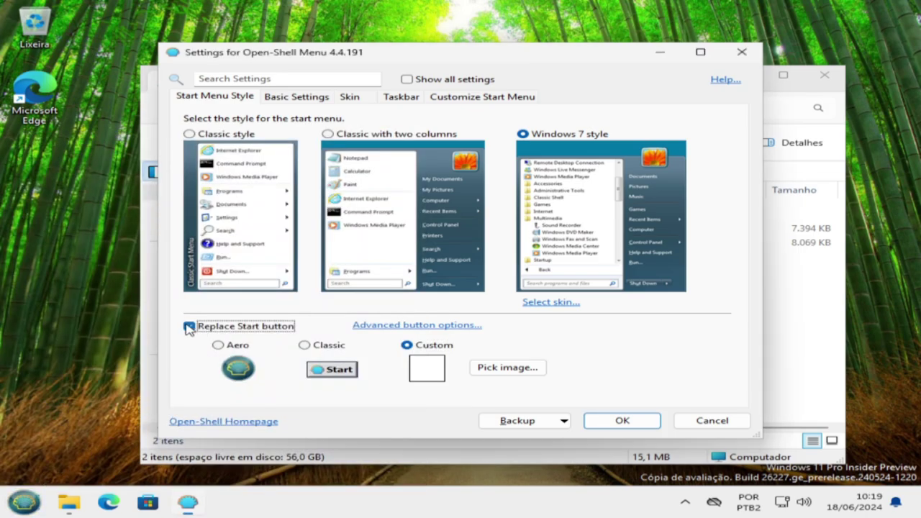
{"action": "left_click", "coordinate": [30, 502]}
{"action": "left_click", "coordinate": [30, 501]}
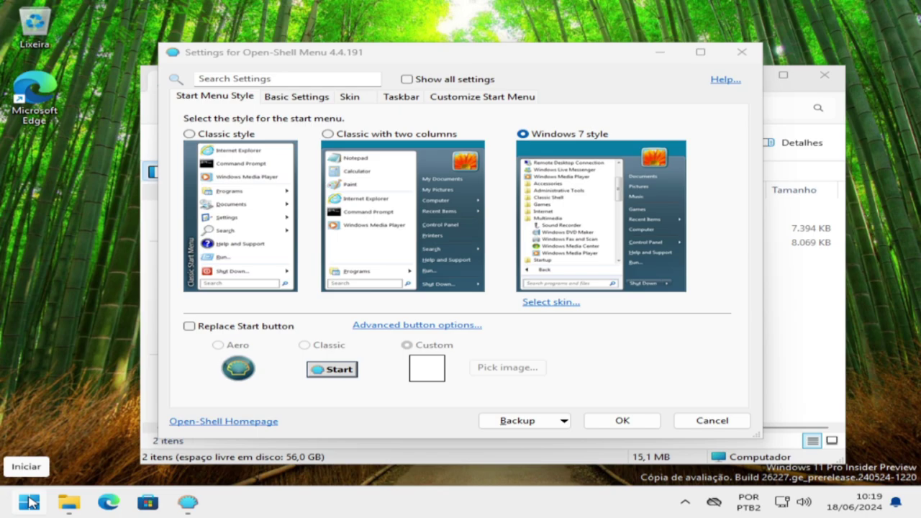
Try the Classic style for the start menu, and switch back to Windows 7 style
{"action": "left_click", "coordinate": [189, 134]}
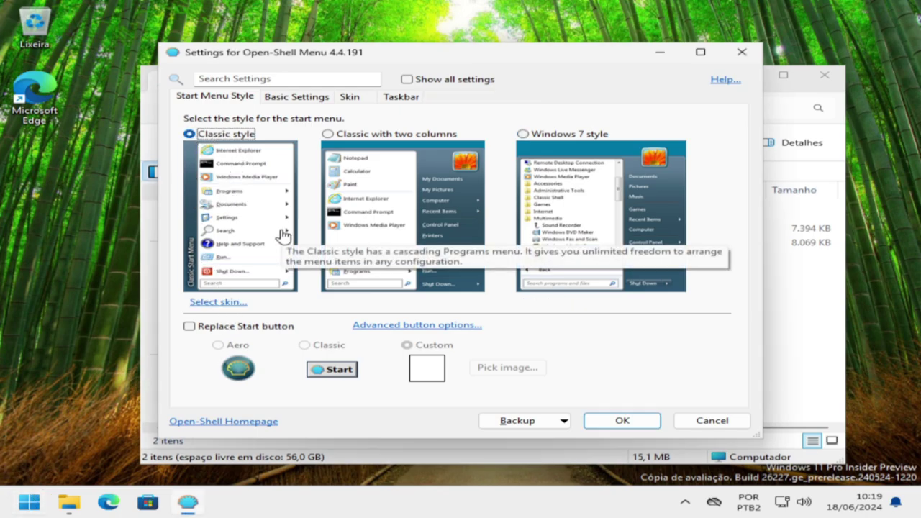
{"action": "left_click", "coordinate": [569, 144]}
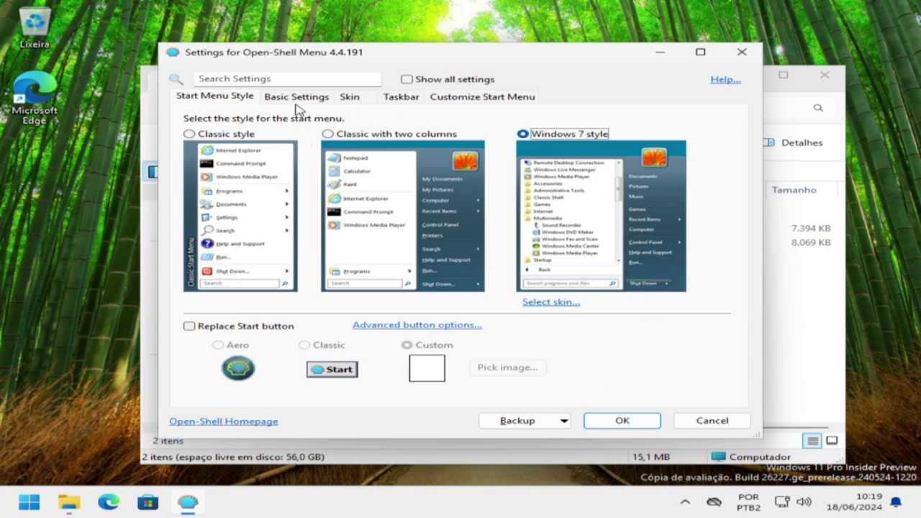
Check the Windows 7 style in the start menu and save the Open-Shell Menu settings
{"action": "left_click", "coordinate": [25, 504]}
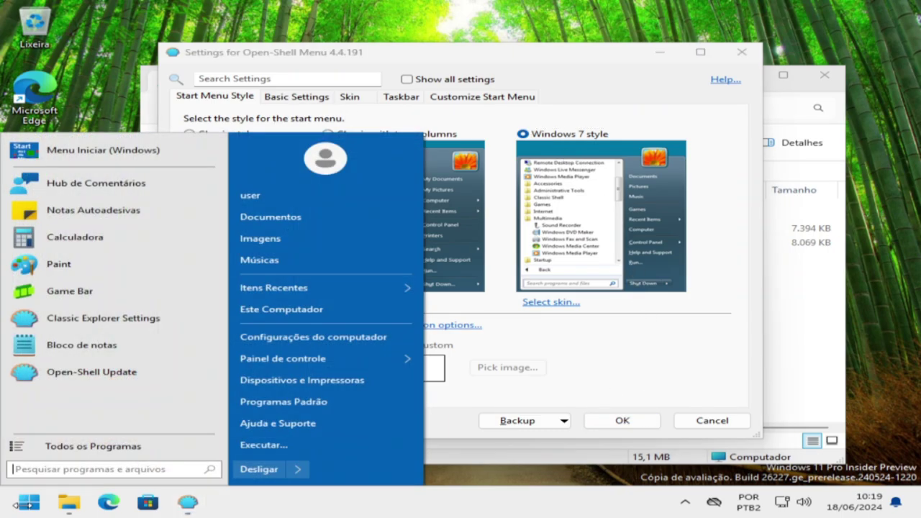
{"action": "left_click", "coordinate": [24, 505]}
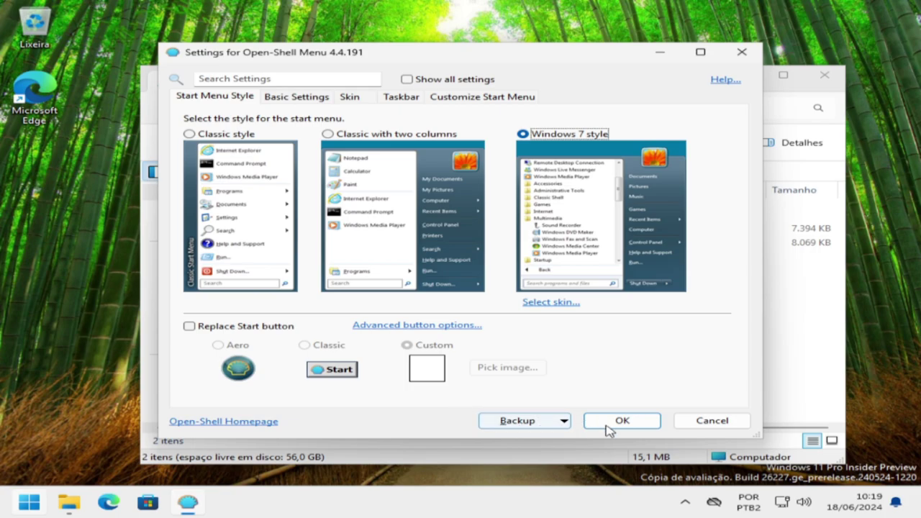
{"action": "left_click", "coordinate": [608, 429]}
View the start menu with the saved style and reopen the Open-Shell Menu settings
{"action": "left_click", "coordinate": [26, 502]}
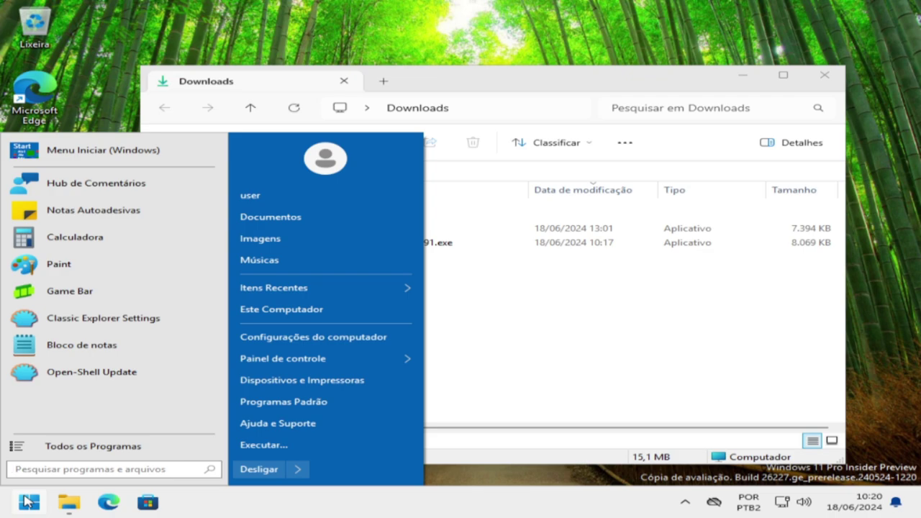
{"action": "right_click", "coordinate": [29, 502]}
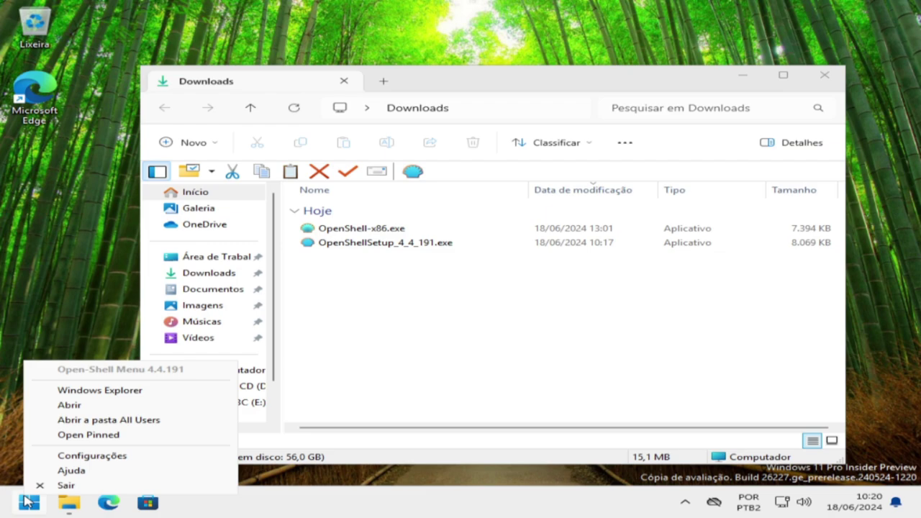
{"action": "left_click", "coordinate": [102, 457]}
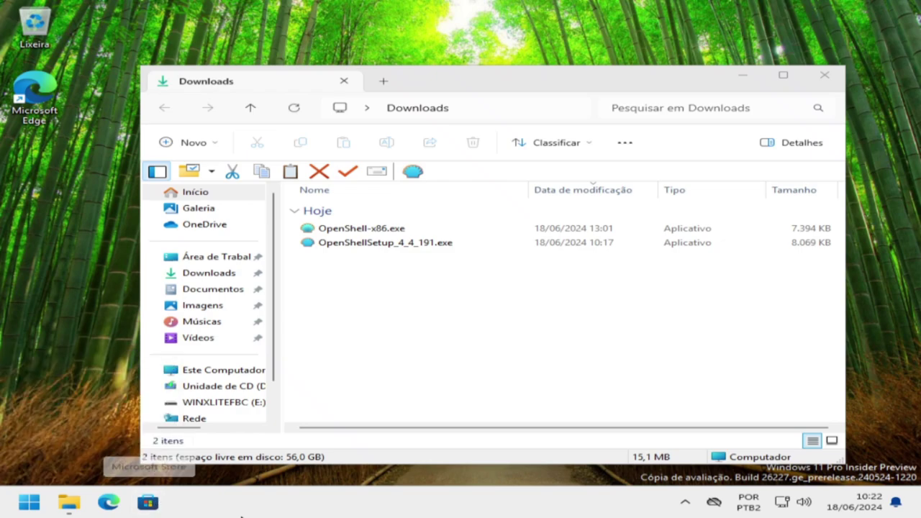
Open Task Manager and check the CPU performance and the number of running processes
{"action": "right_click", "coordinate": [254, 515]}
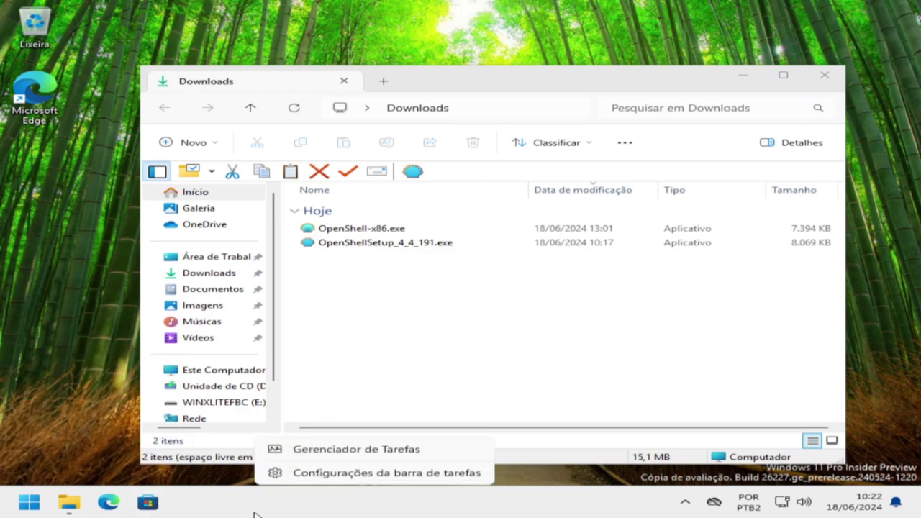
{"action": "left_click", "coordinate": [354, 451]}
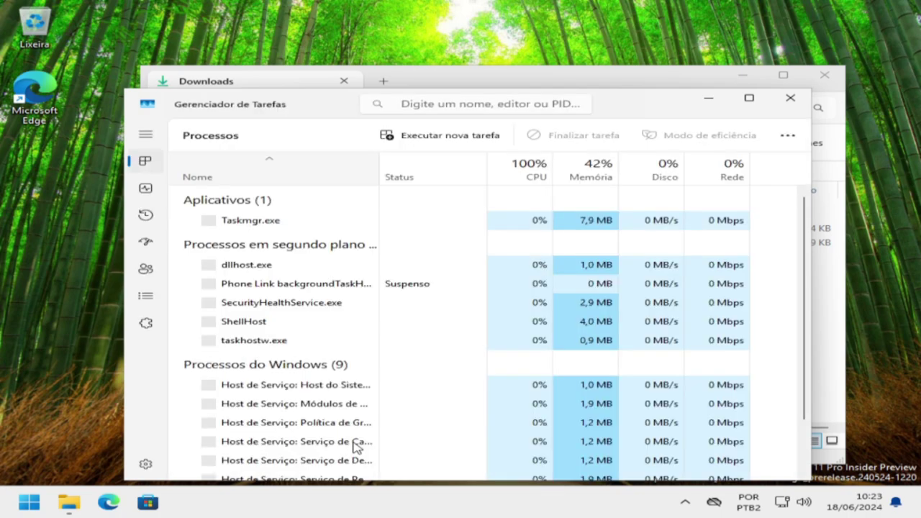
{"action": "left_click", "coordinate": [146, 189]}
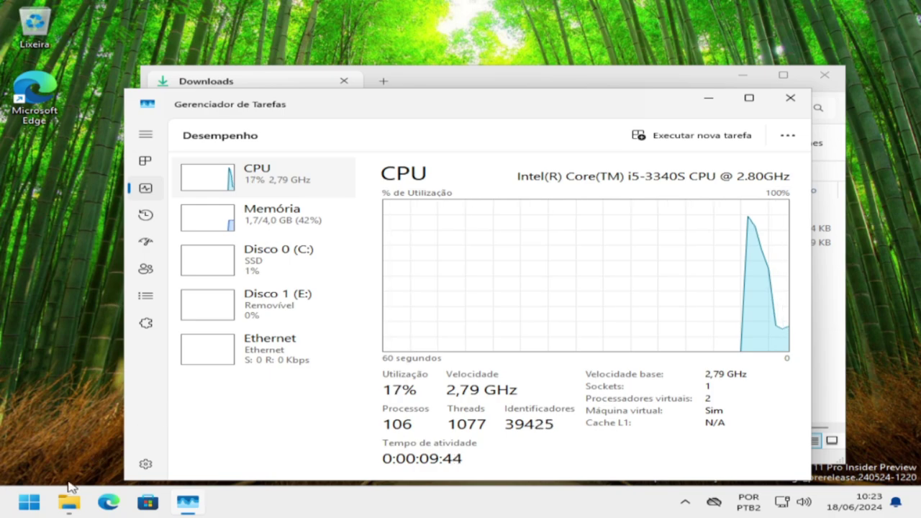
Restart the computer from the power options of the Open-Shell start menu
{"action": "left_click", "coordinate": [33, 502]}
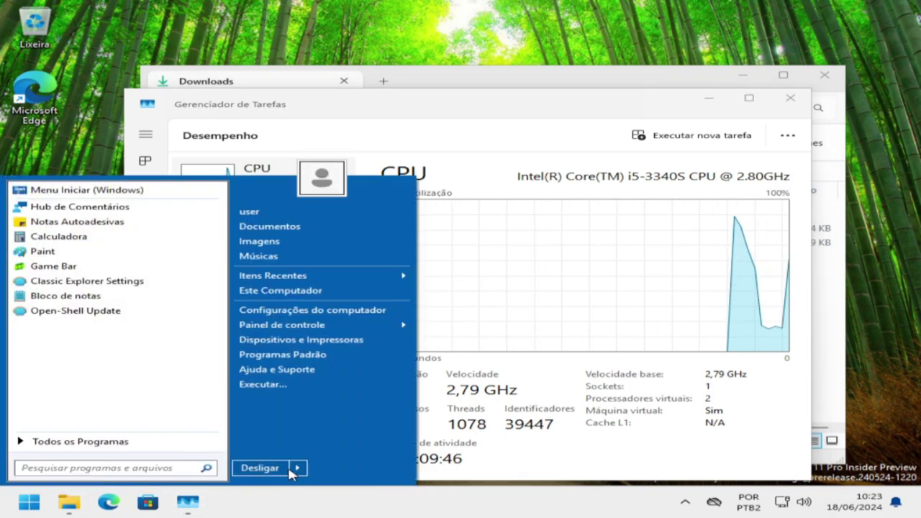
{"action": "mouse_move", "coordinate": [296, 468]}
{"action": "left_click", "coordinate": [348, 469]}
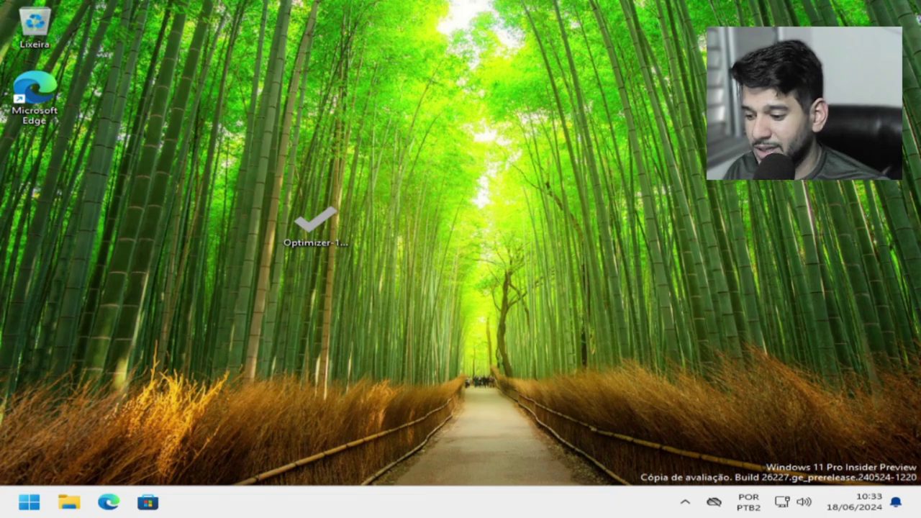
Open Task Manager on the restarted system and examine the CPU and memory performance
{"action": "right_click", "coordinate": [284, 496]}
{"action": "left_click", "coordinate": [338, 457]}
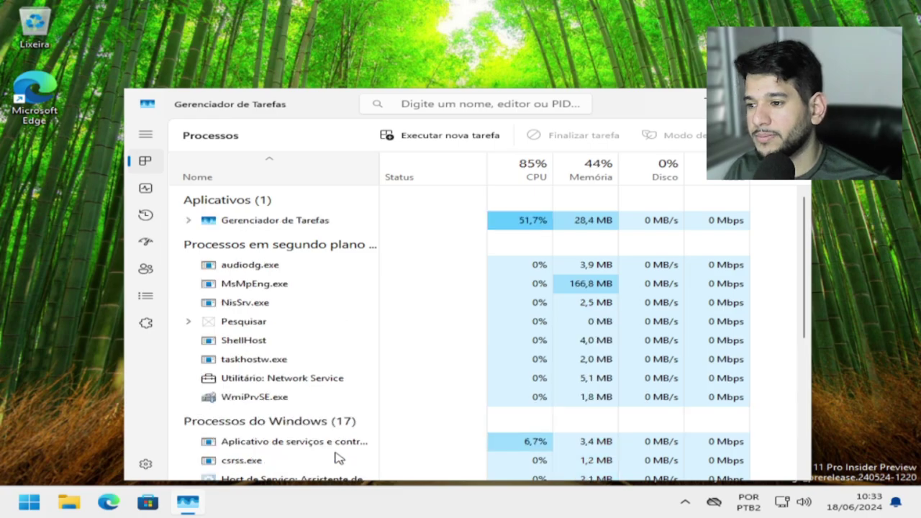
{"action": "left_click", "coordinate": [146, 190]}
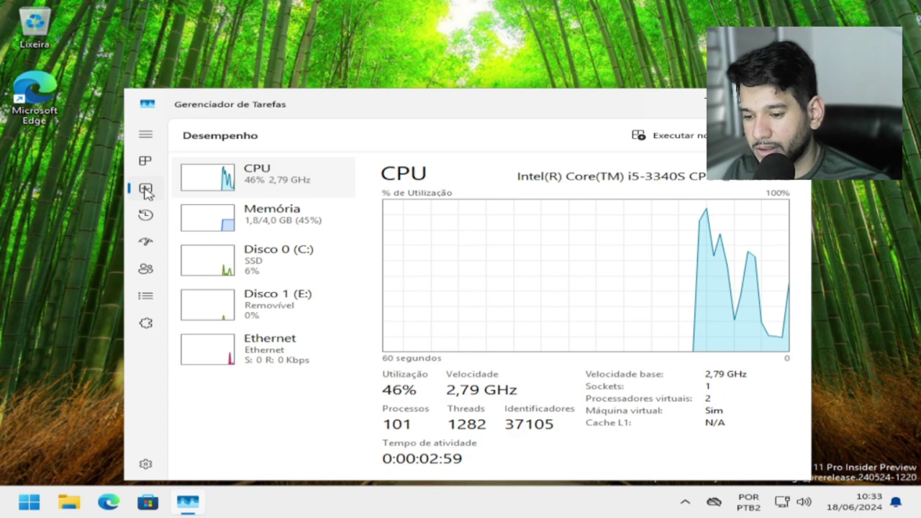
{"action": "left_click", "coordinate": [261, 234]}
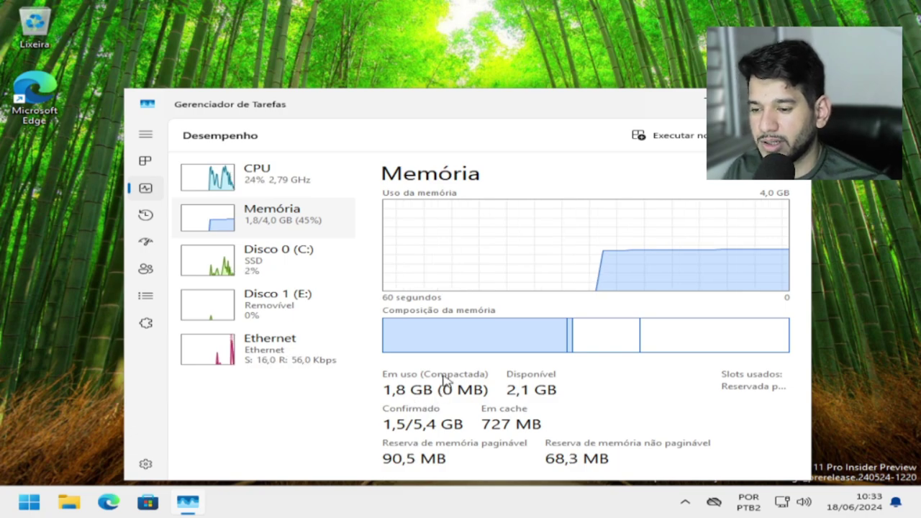
{"action": "left_click", "coordinate": [296, 181]}
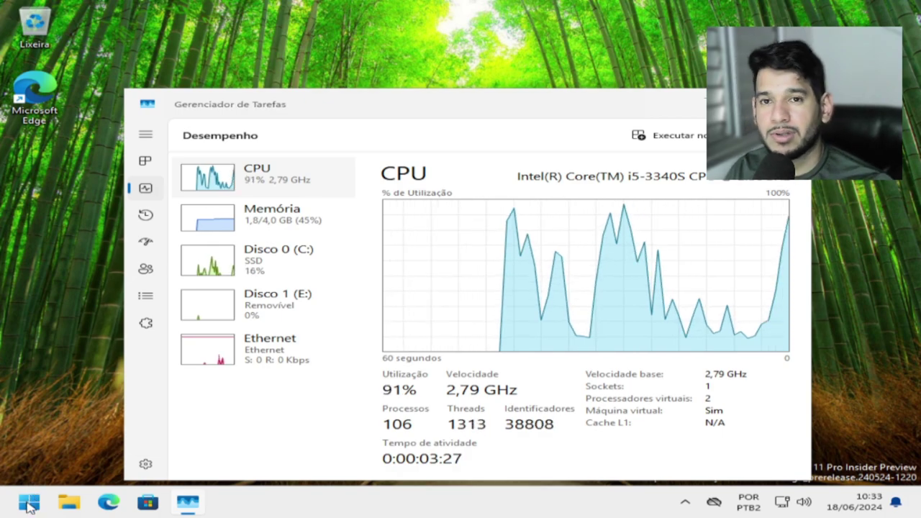
Open the Open-Shell start menu to check its appearance on the restarted system, and close it again
{"action": "left_click", "coordinate": [29, 503]}
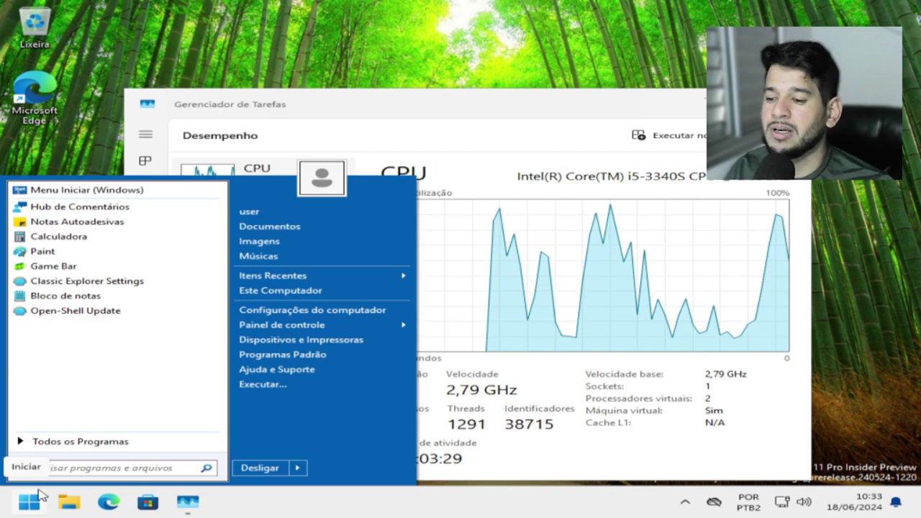
{"action": "left_click", "coordinate": [41, 495]}
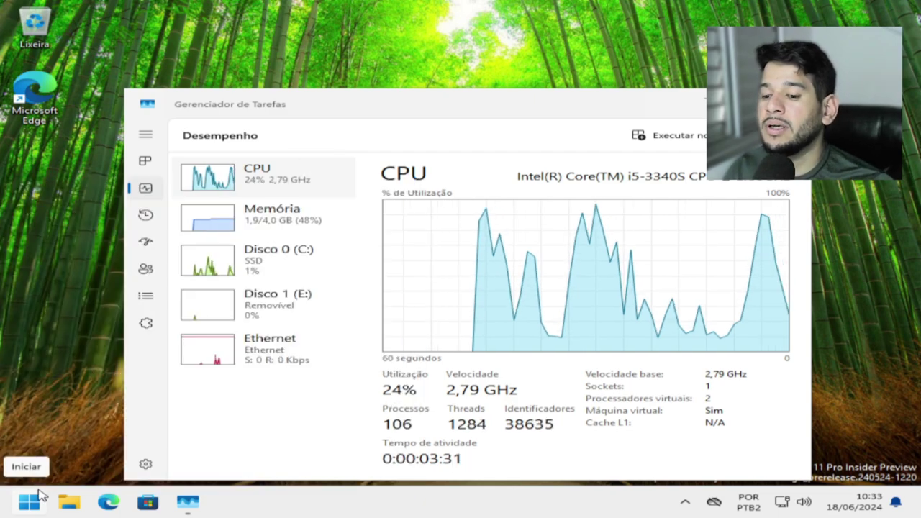